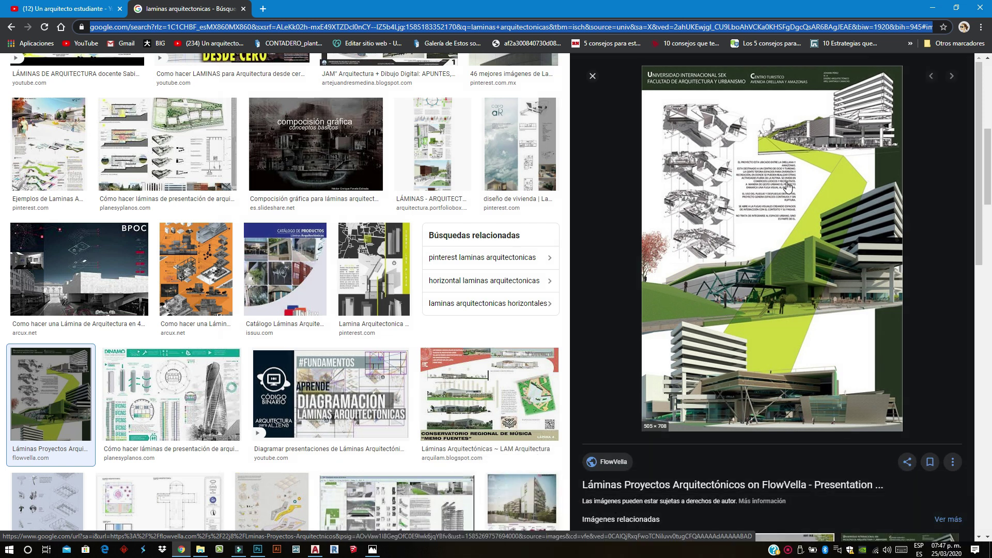
# Minimize the Chrome image search so the Photoshop layout with the zigzag band shows
pyautogui.click(933, 7)
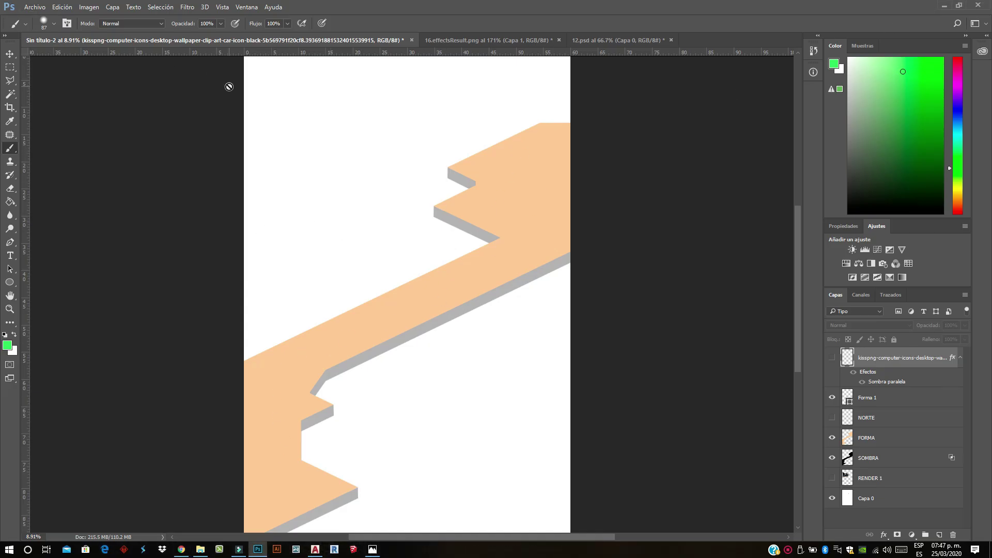
# Create a blank 60 × 90 cm, 300 ppi document, Sin título-3
pyautogui.click(35, 8)
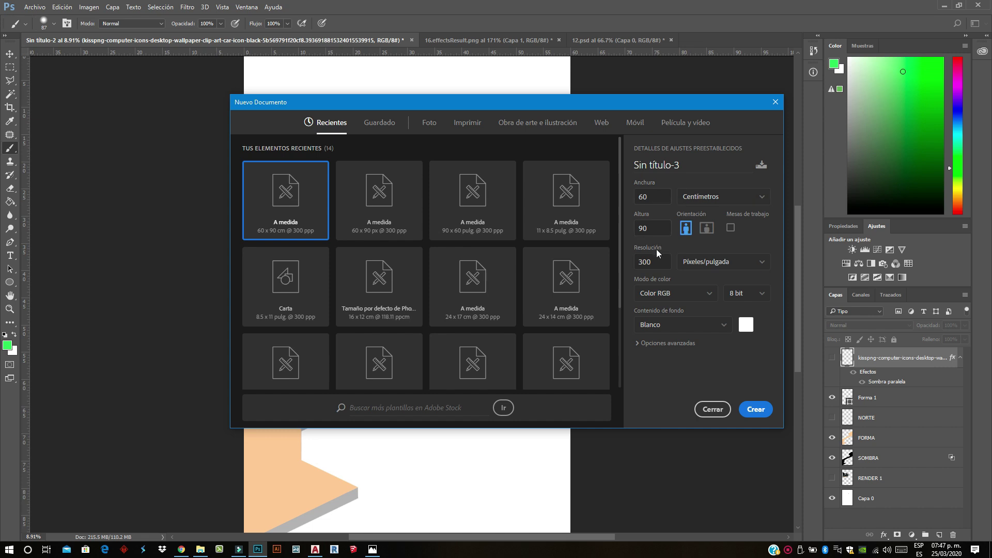
pyautogui.click(755, 410)
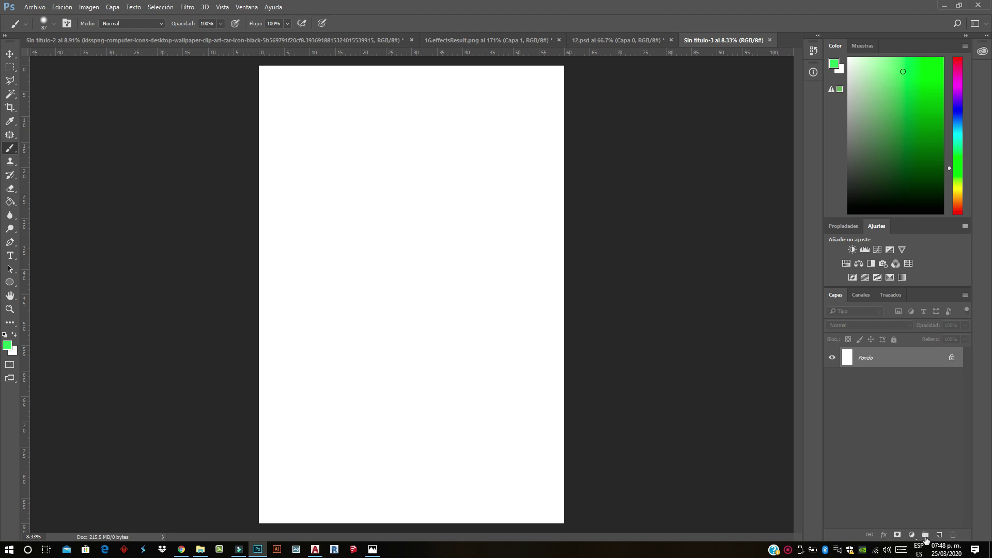
# Add a new empty layer named forma
pyautogui.click(940, 535)
pyautogui.doubleClick(871, 359)
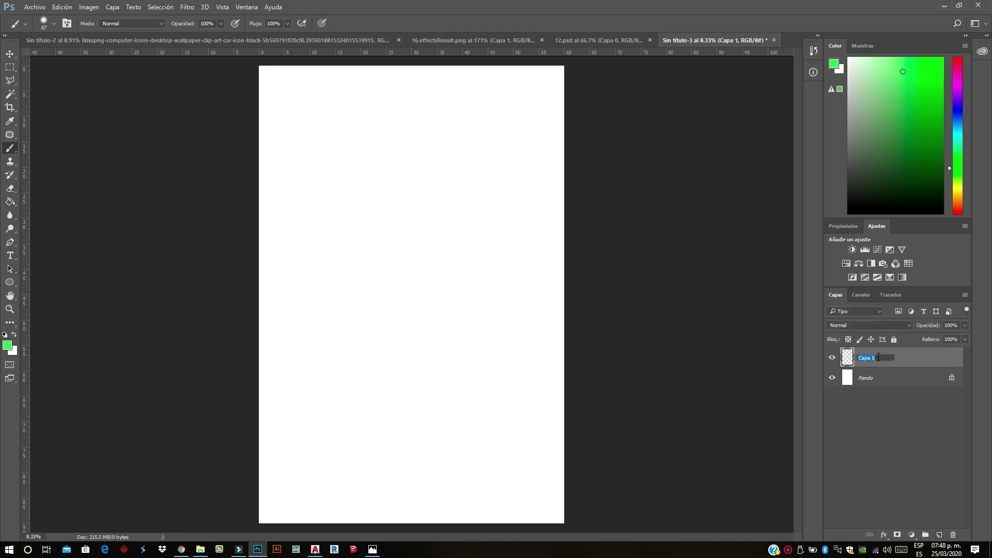
pyautogui.write('forma')
pyautogui.click(899, 395)
# Start a straight-segment Pen path along the band's top, right edge and bottom corners
pyautogui.click(10, 241)
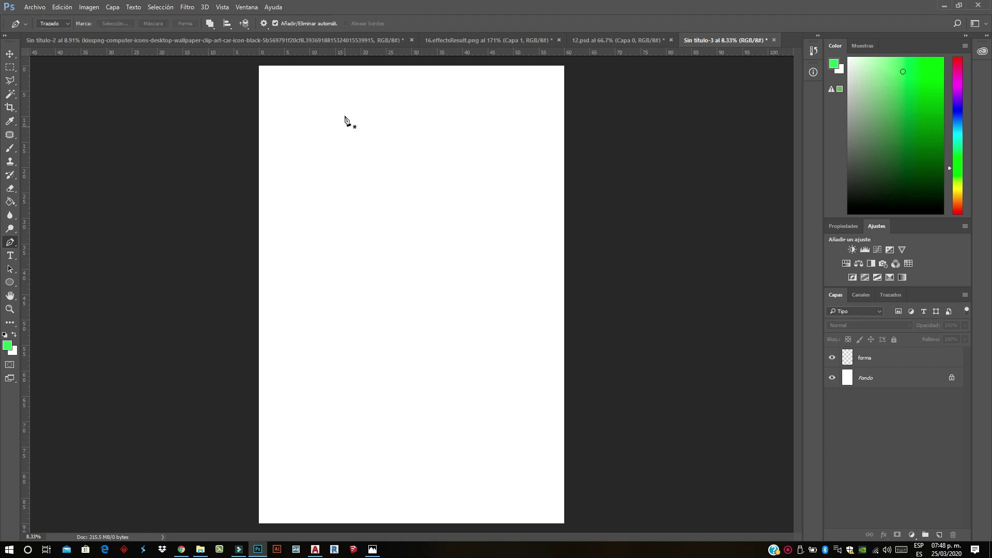
pyautogui.click(320, 67)
pyautogui.click(456, 102)
pyautogui.click(548, 166)
pyautogui.scroll(-1, 427, 400)
pyautogui.click(385, 515)
pyautogui.click(214, 512)
pyautogui.click(254, 380)
# Add the band's inner corners, close the path, and choose Hacer selección
pyautogui.click(445, 193)
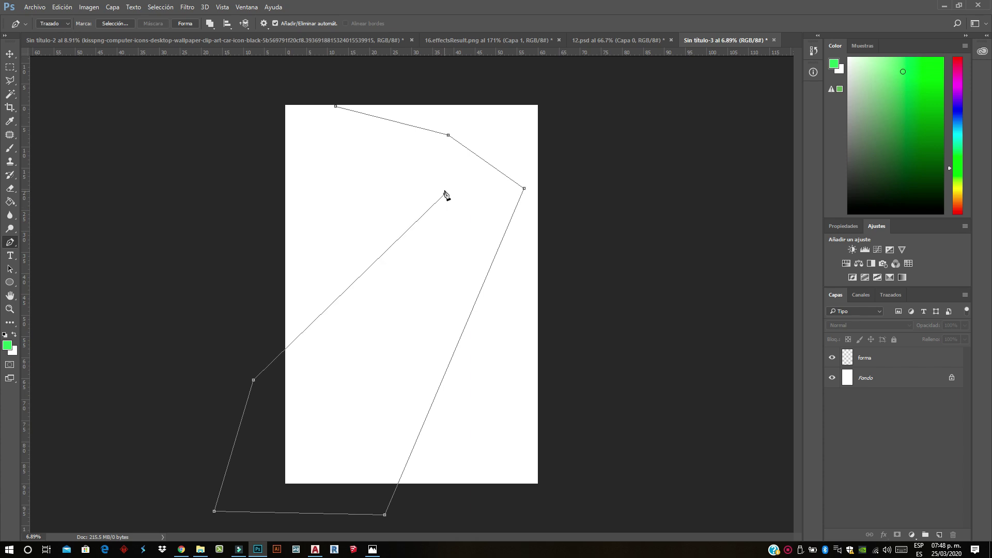
pyautogui.click(337, 187)
pyautogui.click(241, 187)
pyautogui.click(271, 84)
pyautogui.click(335, 106)
pyautogui.rightClick(459, 201)
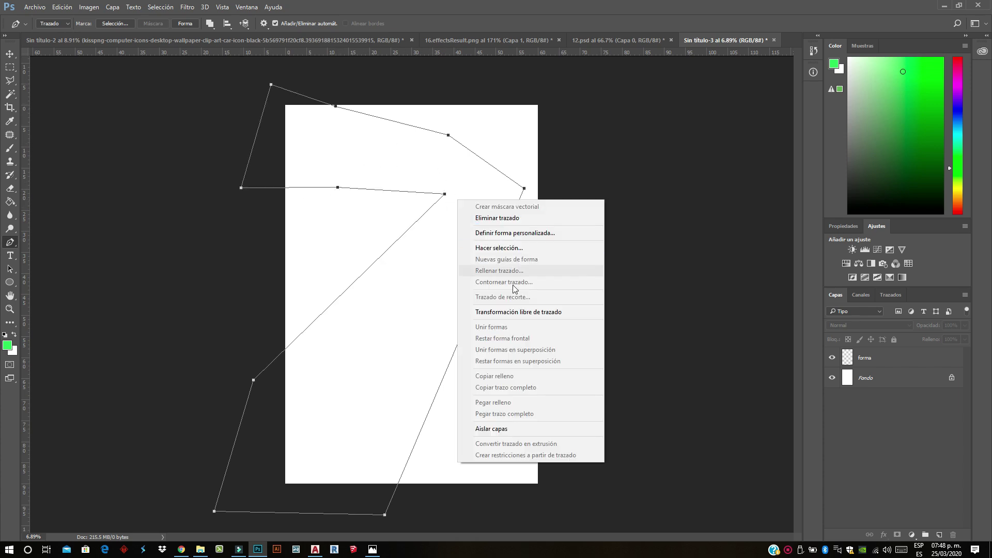
pyautogui.click(503, 249)
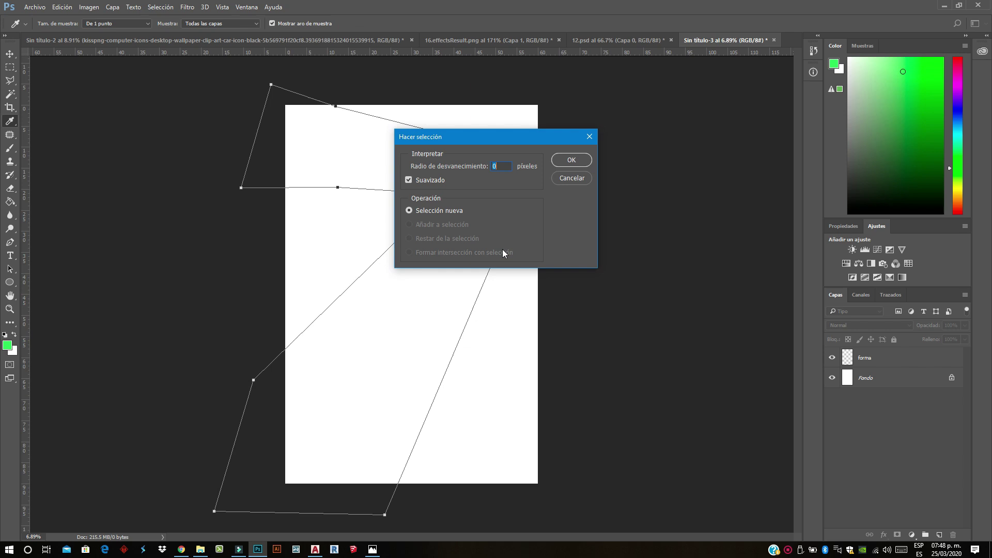
# Confirm the band selection and set the foreground colour to bright green 88e862
pyautogui.click(560, 160)
pyautogui.hotkey('ctrl', '+')
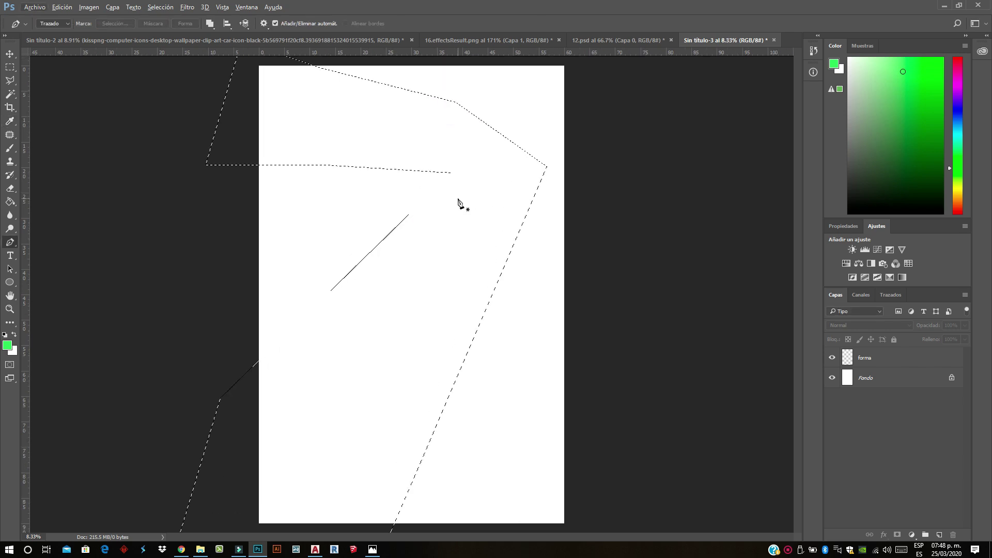
pyautogui.click(11, 202)
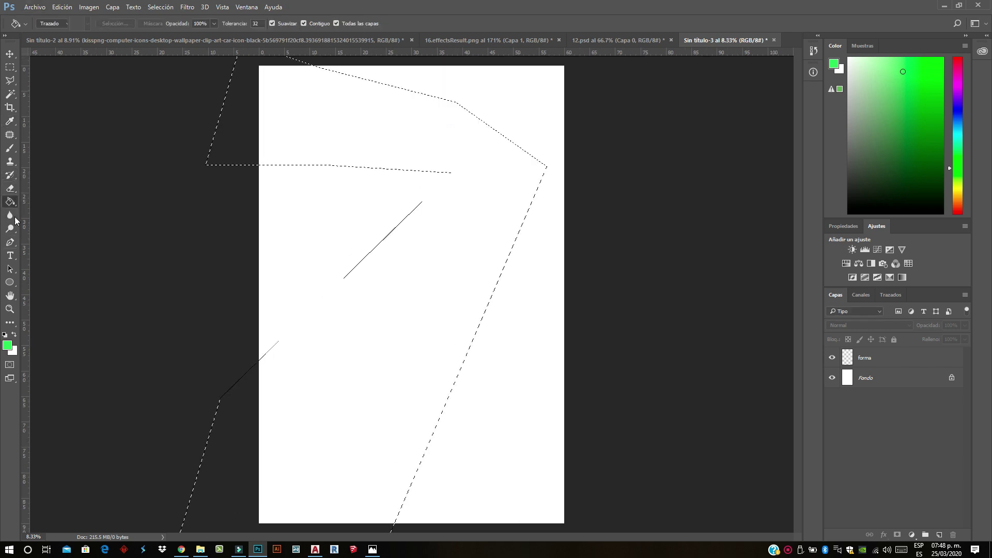
pyautogui.click(7, 345)
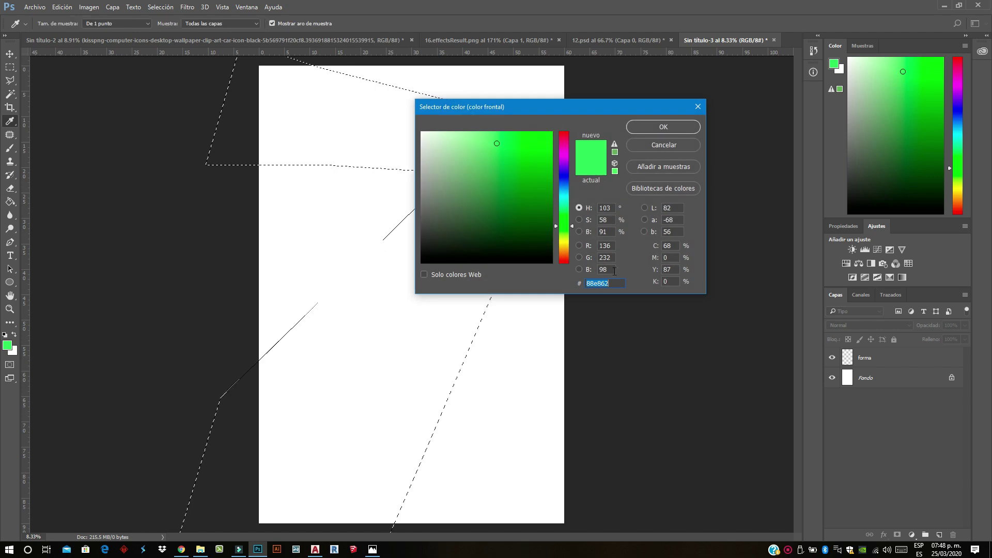
pyautogui.click(653, 129)
# Paint-bucket fill the selected band green on the forma layer, then deselect
pyautogui.click(454, 250)
pyautogui.click(505, 205)
pyautogui.click(879, 358)
pyautogui.click(447, 227)
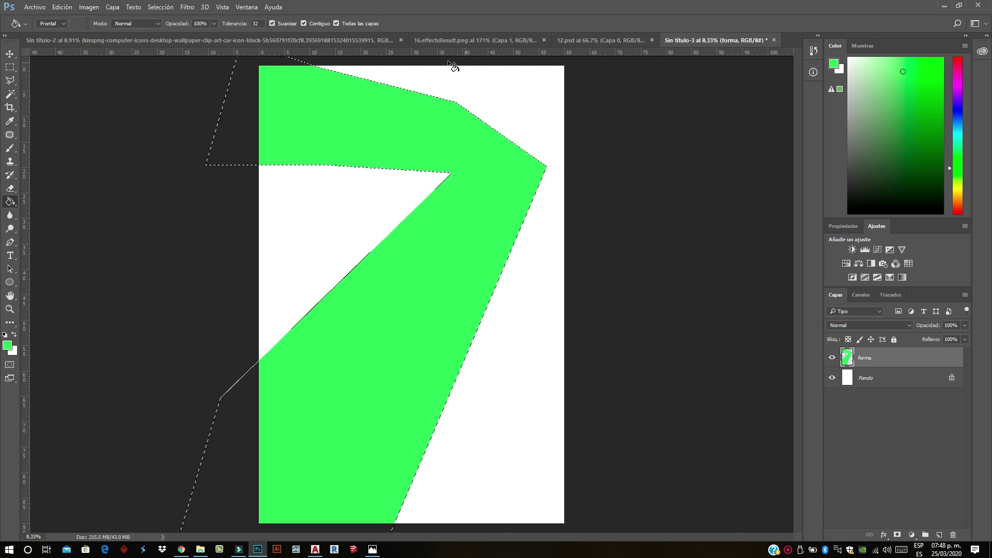
pyautogui.hotkey('ctrl', 'd')
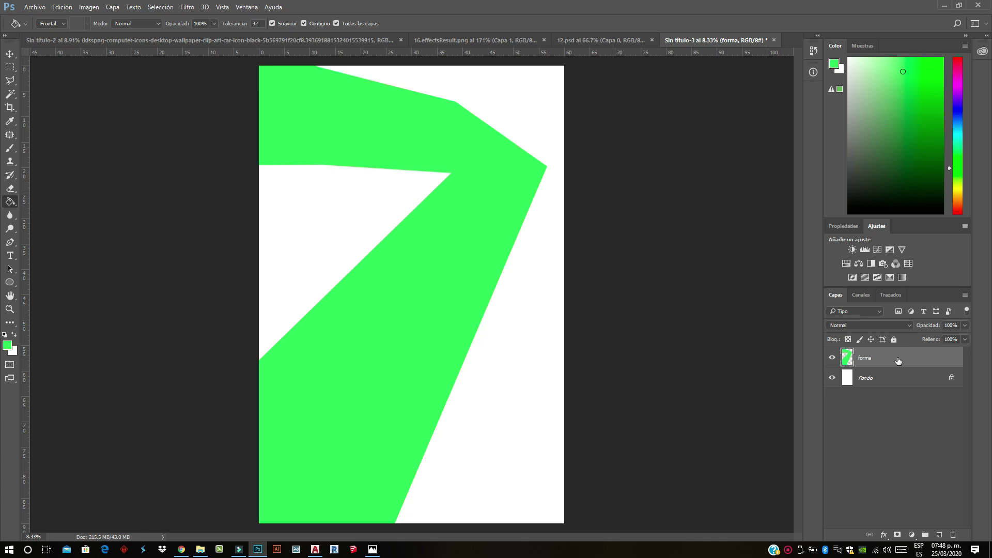
# Give the forma layer a drop shadow with 232 px distance and 48% opacity
pyautogui.rightClick(898, 360)
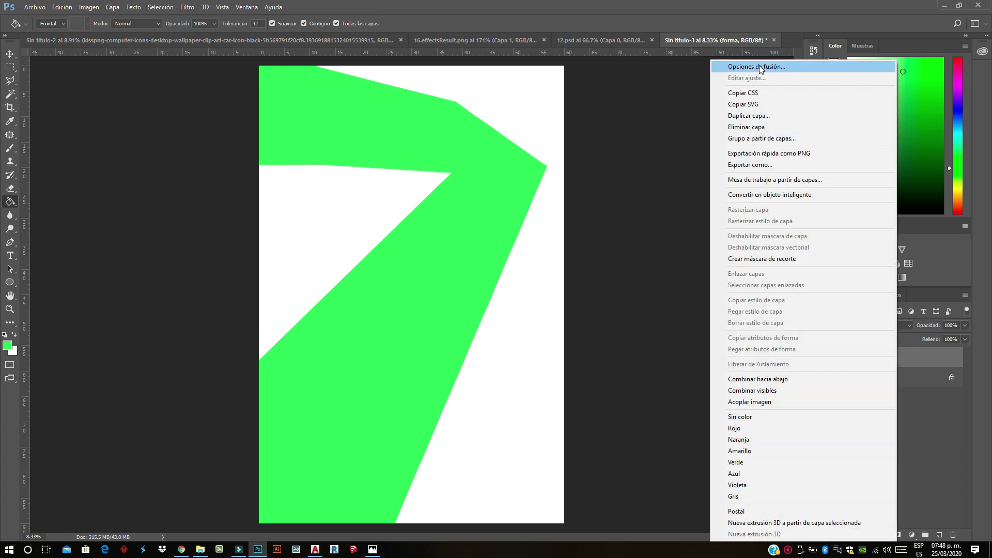
pyautogui.click(760, 67)
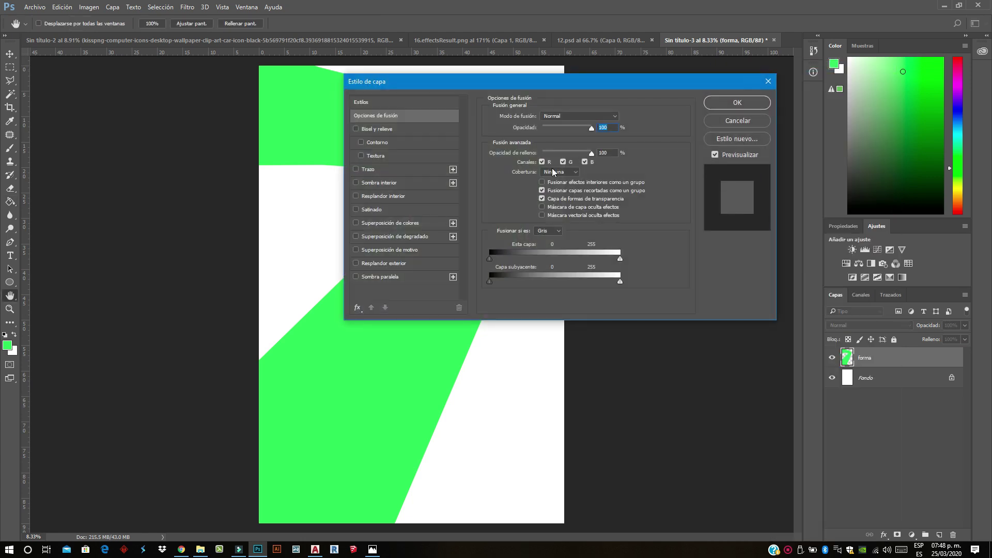
pyautogui.click(414, 277)
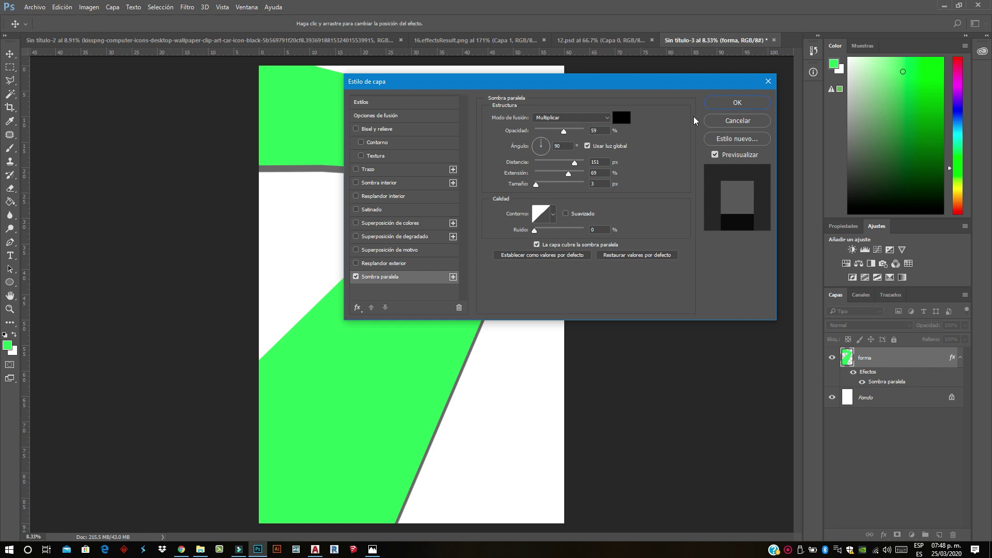
pyautogui.moveTo(592, 82); pyautogui.dragTo(267, 100)
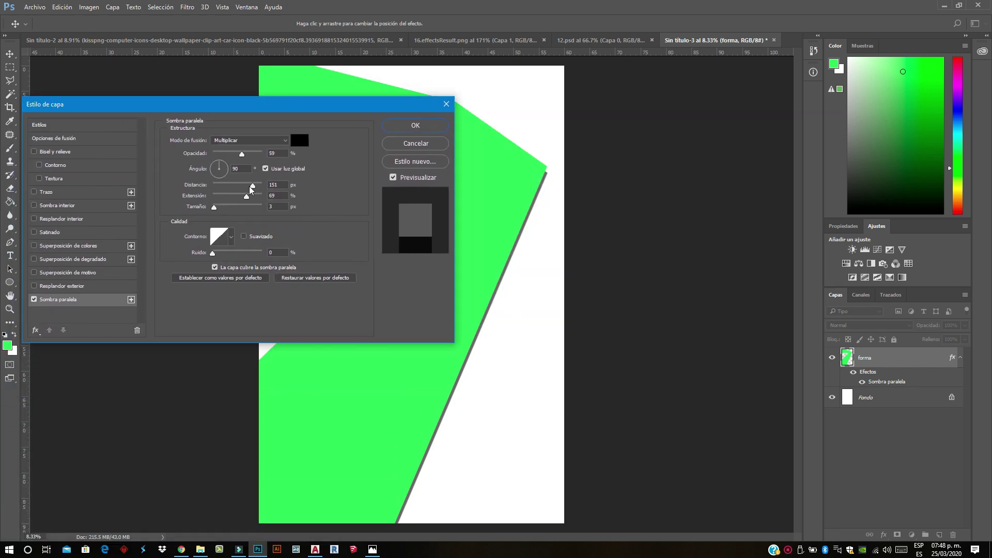
pyautogui.moveTo(251, 190); pyautogui.dragTo(257, 190)
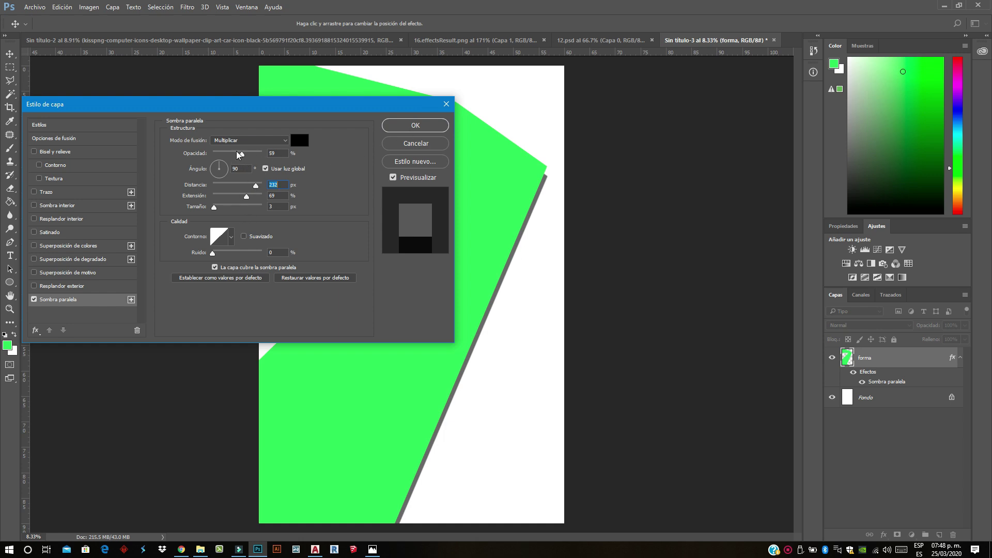
pyautogui.moveTo(239, 155); pyautogui.dragTo(236, 154)
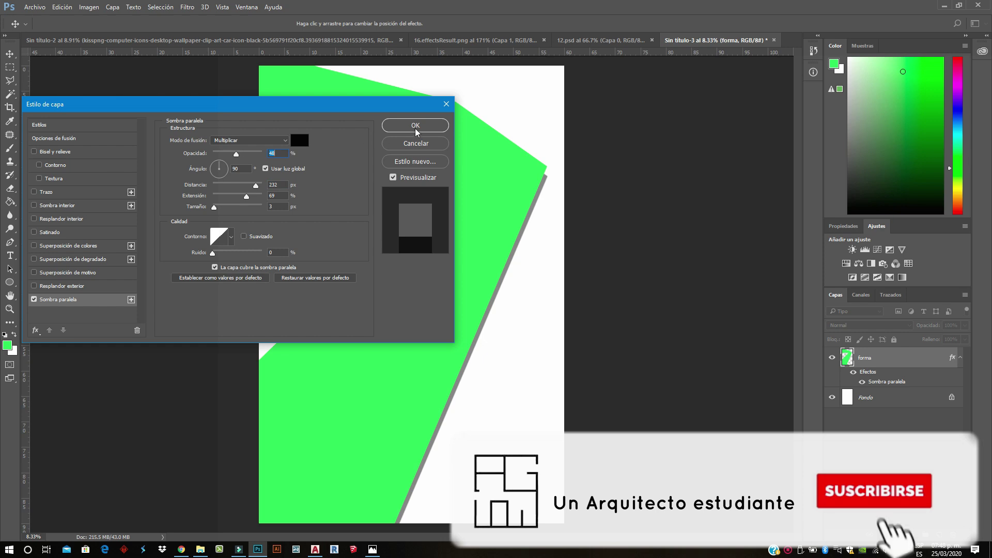
pyautogui.click(416, 127)
pyautogui.press('g')
pyautogui.scroll(3, 557, 160)
pyautogui.scroll(3, 556, 161)
pyautogui.scroll(2, 554, 164)
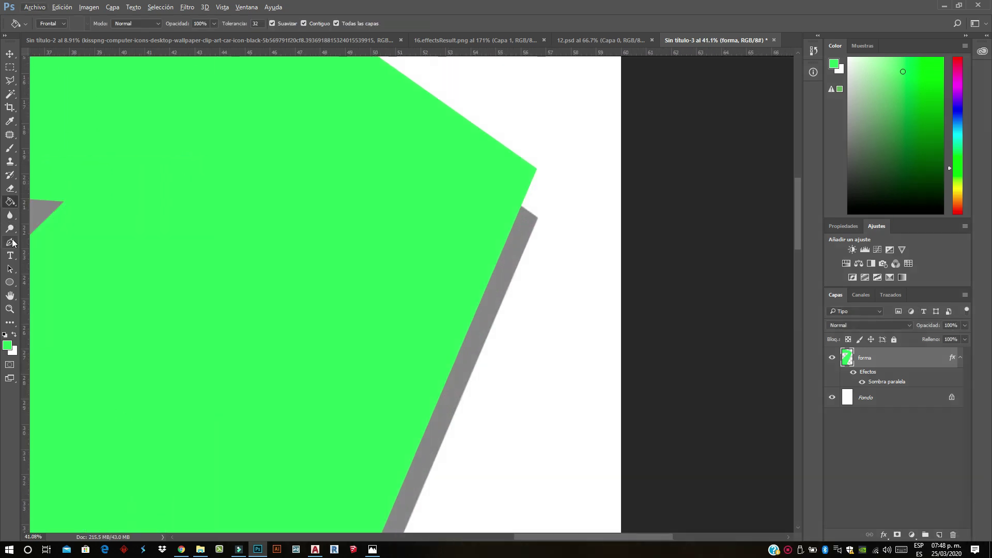
# Draw a small triangular path over the shadow gap at the band's right corner
pyautogui.click(11, 242)
pyautogui.scroll(2, 587, 197)
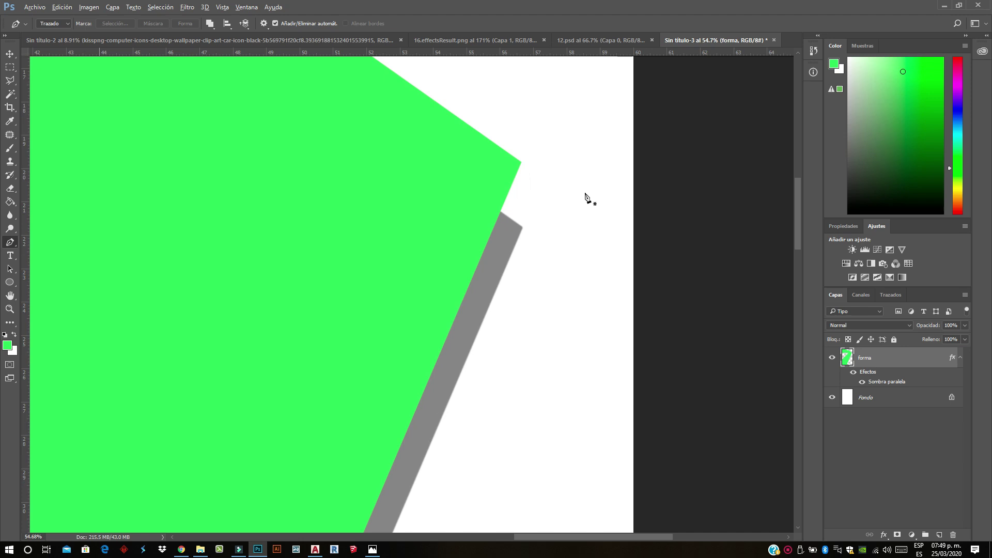
pyautogui.click(515, 160)
pyautogui.click(493, 214)
pyautogui.click(515, 160)
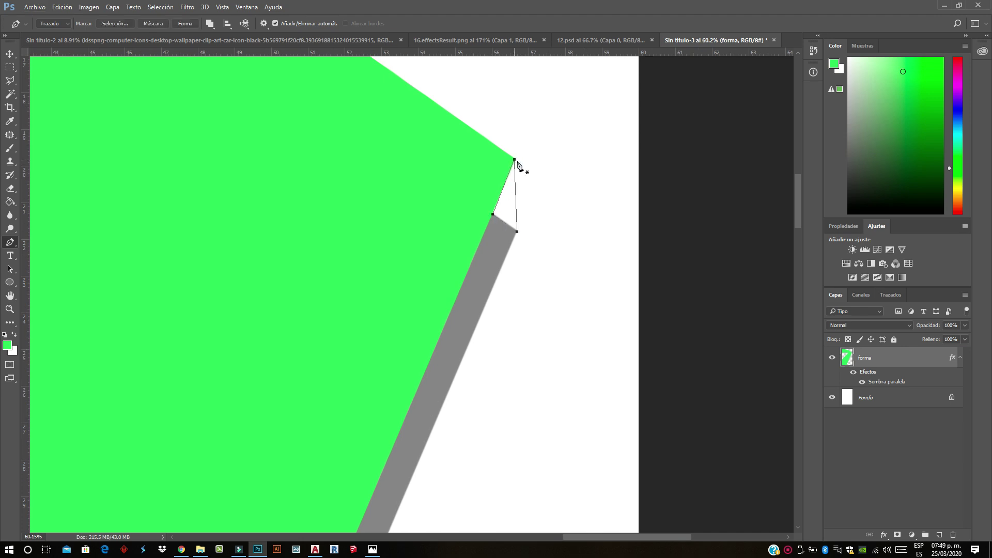
# Convert the forma drop shadow effect into its own layer
pyautogui.rightClick(916, 381)
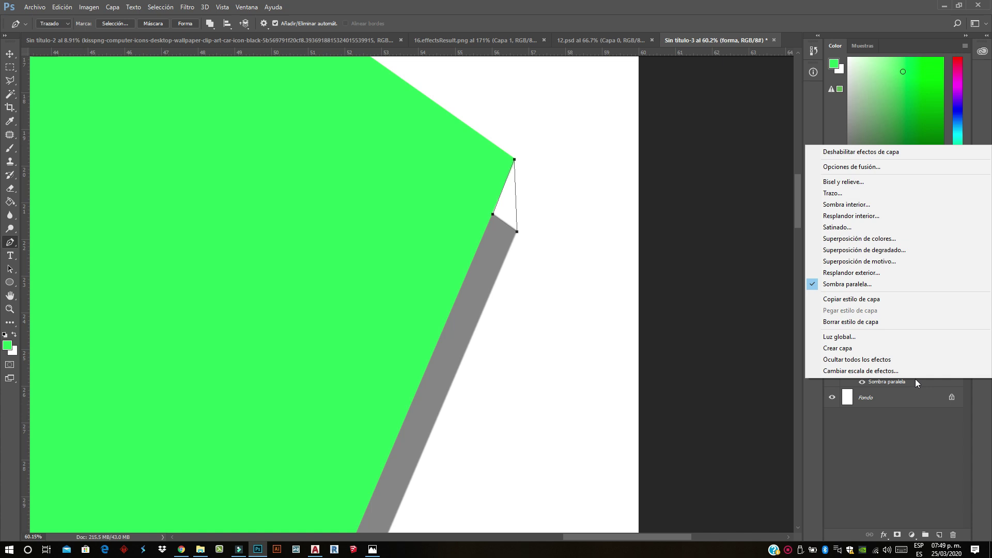
pyautogui.click(886, 353)
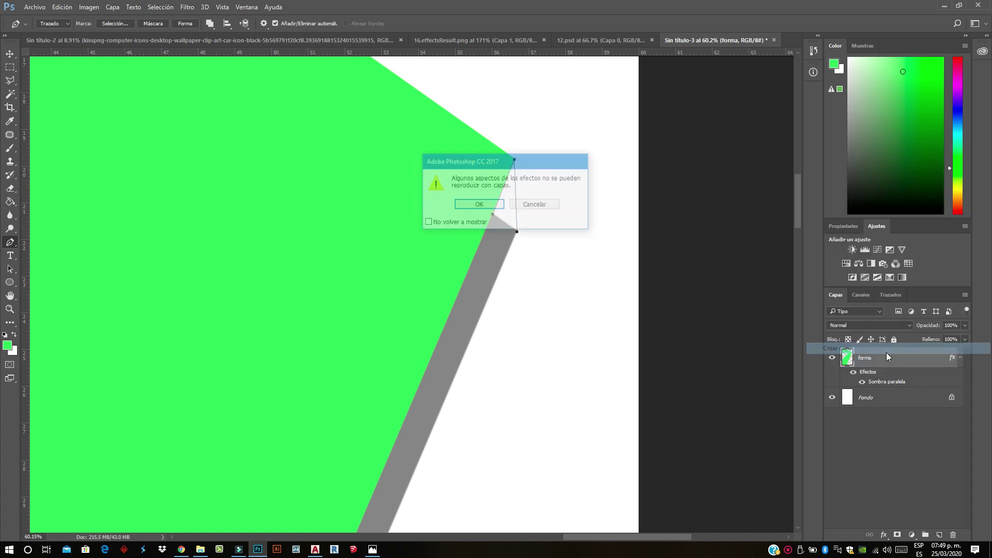
pyautogui.click(473, 203)
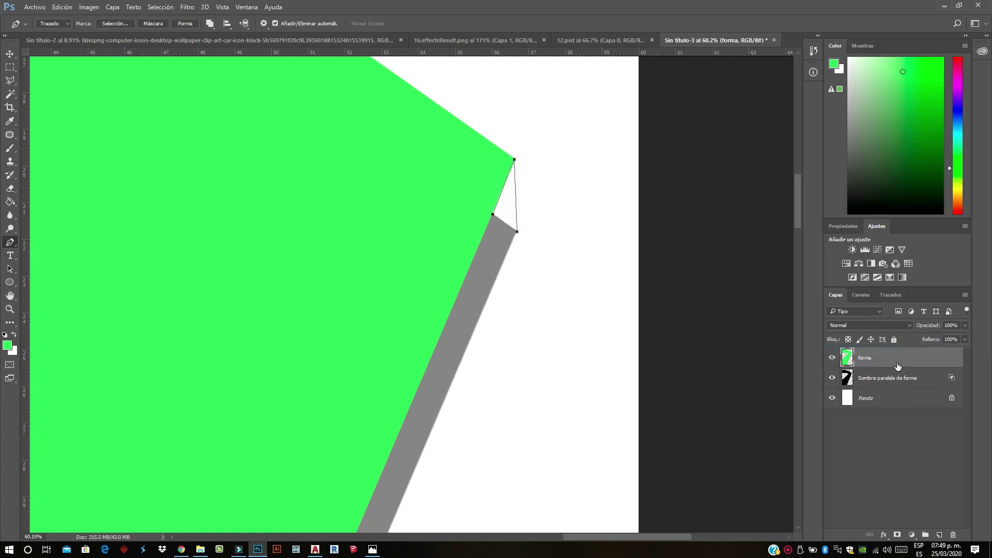
# Select the triangle and brush it with grey sampled from the shadow
pyautogui.rightClick(508, 213)
pyautogui.click(556, 257)
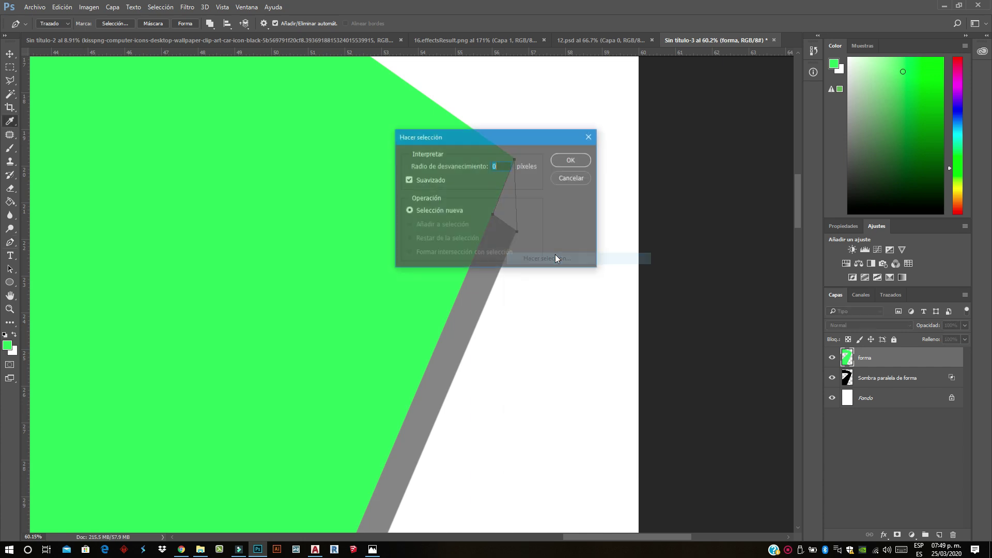
pyautogui.click(564, 161)
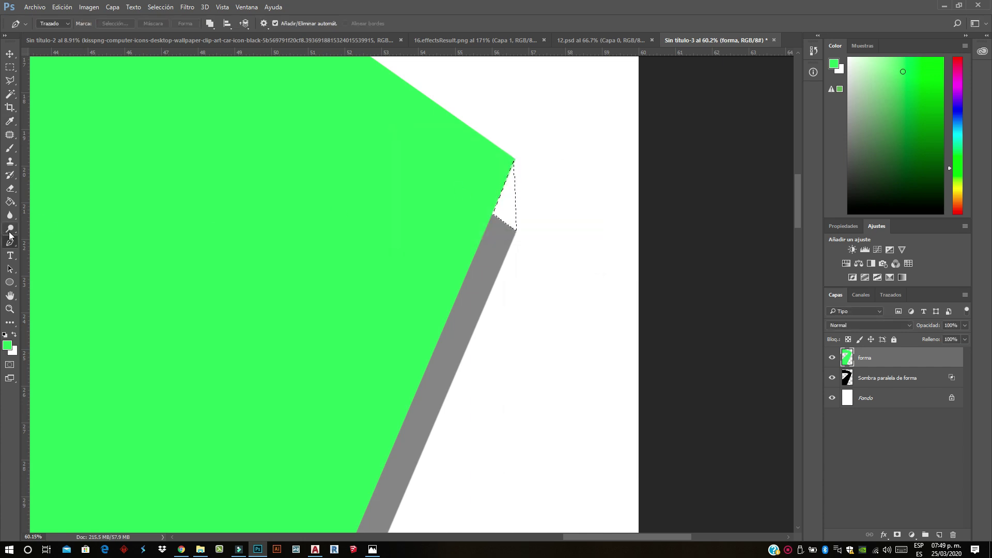
pyautogui.click(12, 153)
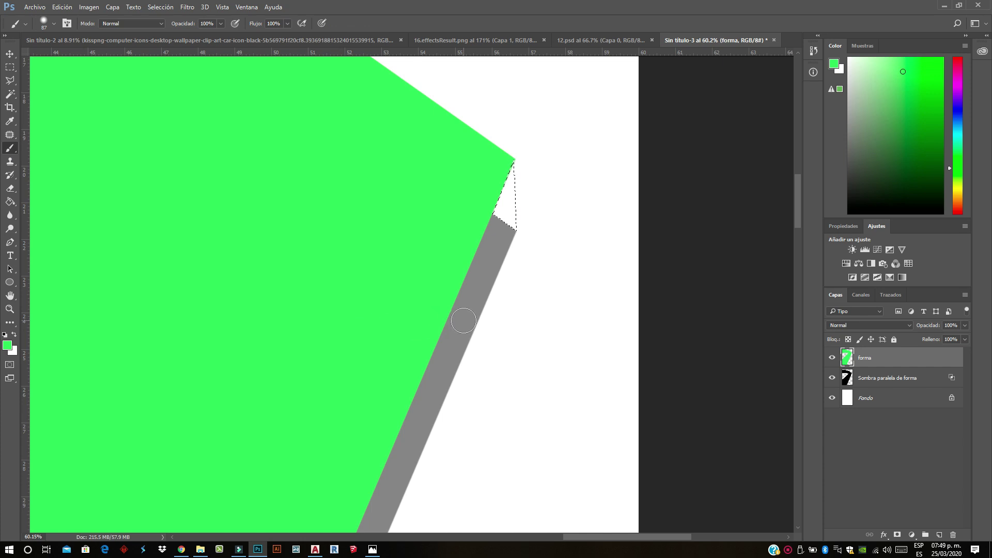
pyautogui.click(8, 346)
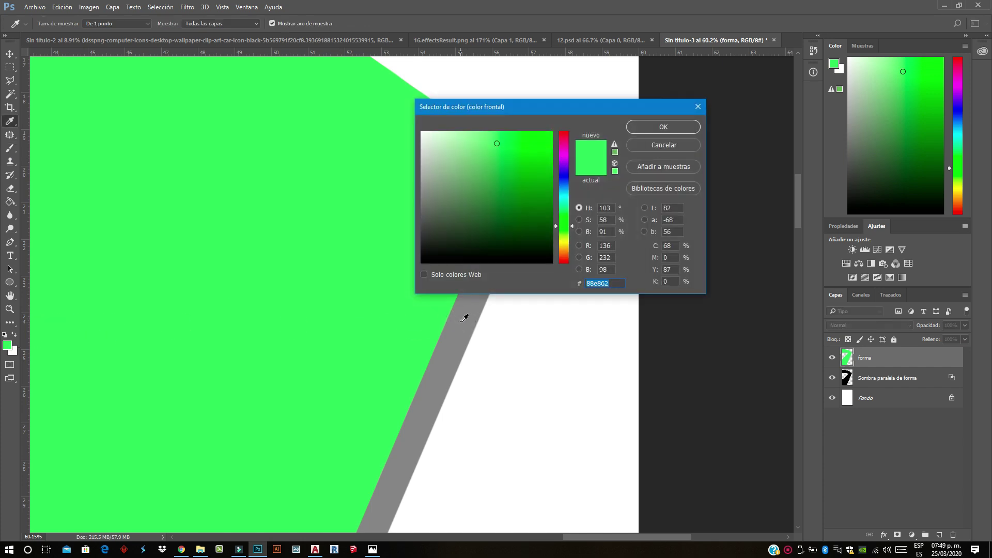
pyautogui.click(462, 320)
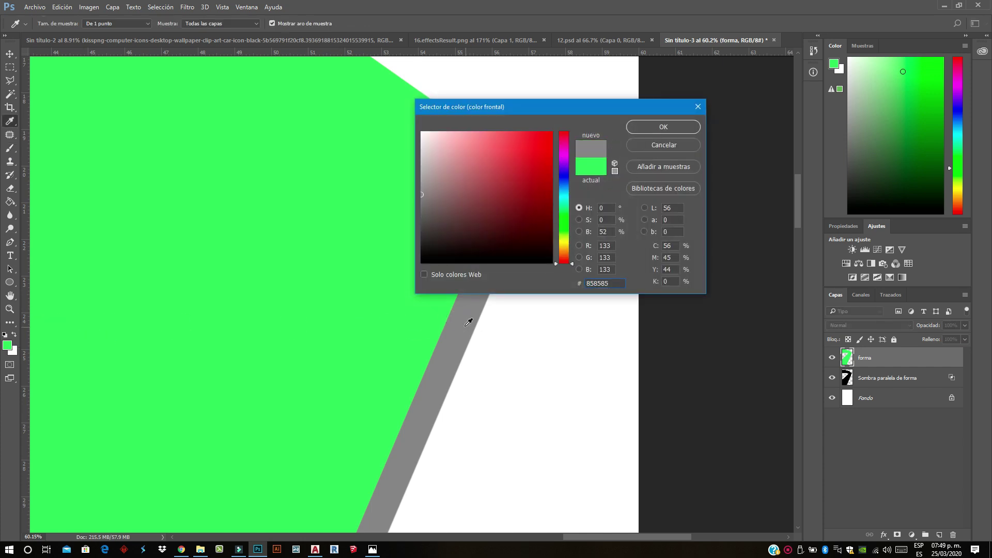
pyautogui.click(664, 126)
pyautogui.moveTo(514, 208)
pyautogui.mouseDown()
pyautogui.moveTo(507, 166)
pyautogui.moveTo(501, 227)
pyautogui.mouseUp()
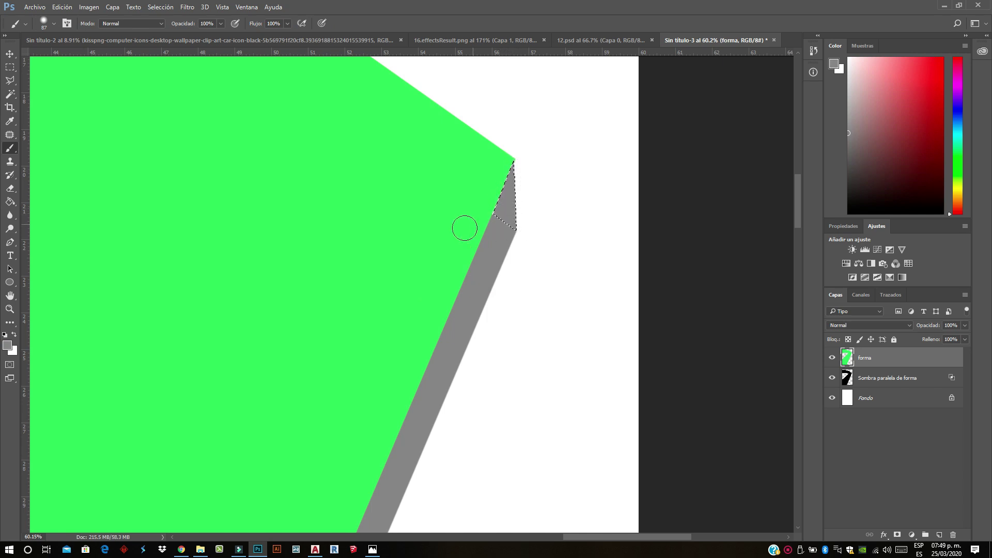
# Deselect the patched corner and zoom out to view the whole band
pyautogui.hotkey('ctrl', 'd')
pyautogui.scroll(-2, 451, 272)
pyautogui.scroll(-2, 463, 238)
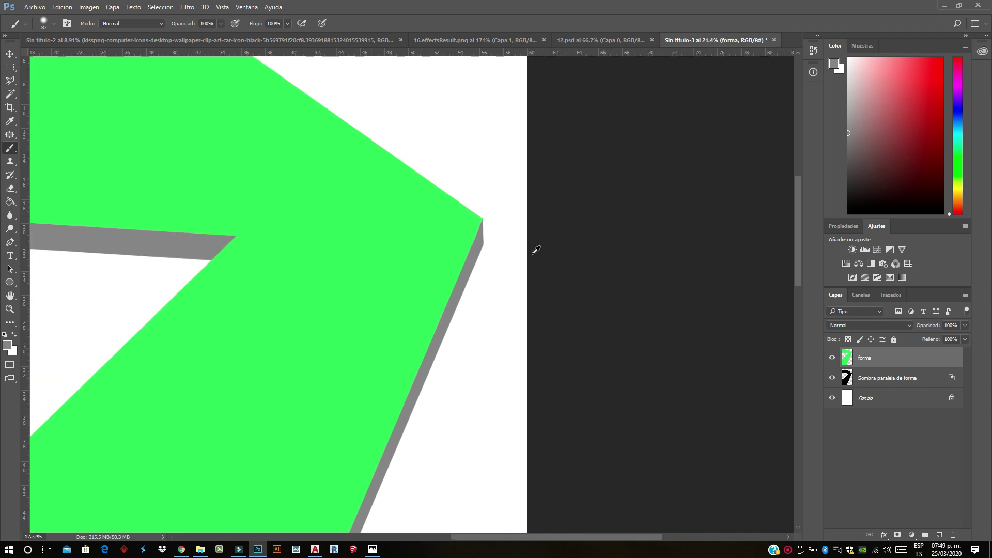
pyautogui.scroll(-3, 534, 249)
pyautogui.scroll(-2, 533, 248)
pyautogui.scroll(1, 414, 385)
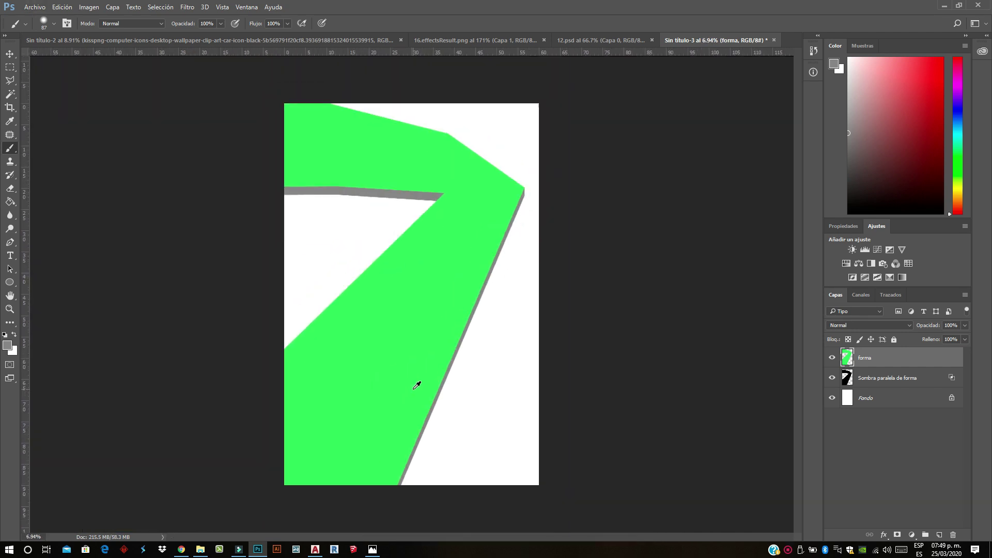
# In Sin título-2, place MAP 3D as an embedded layer, accepting the PDF import options
pyautogui.click(49, 39)
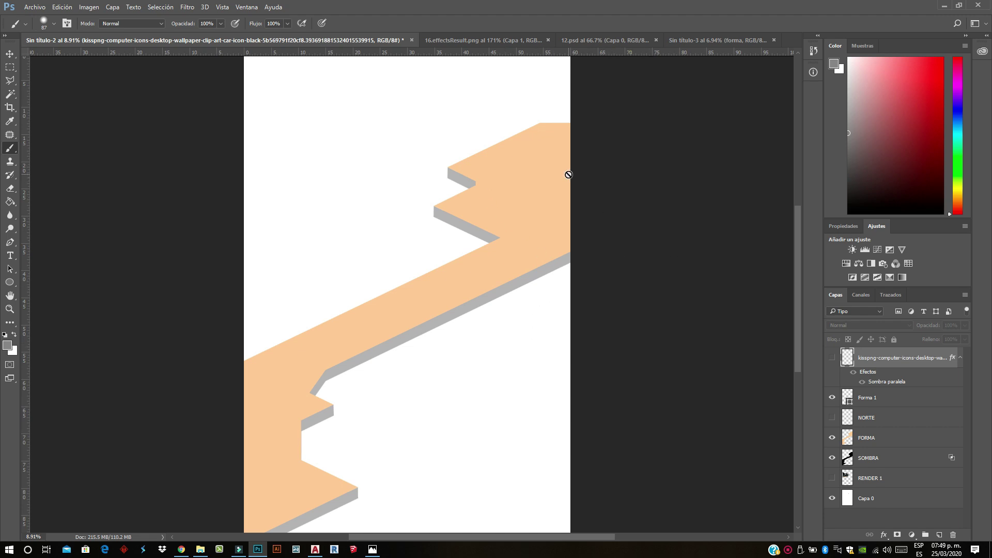
pyautogui.click(34, 7)
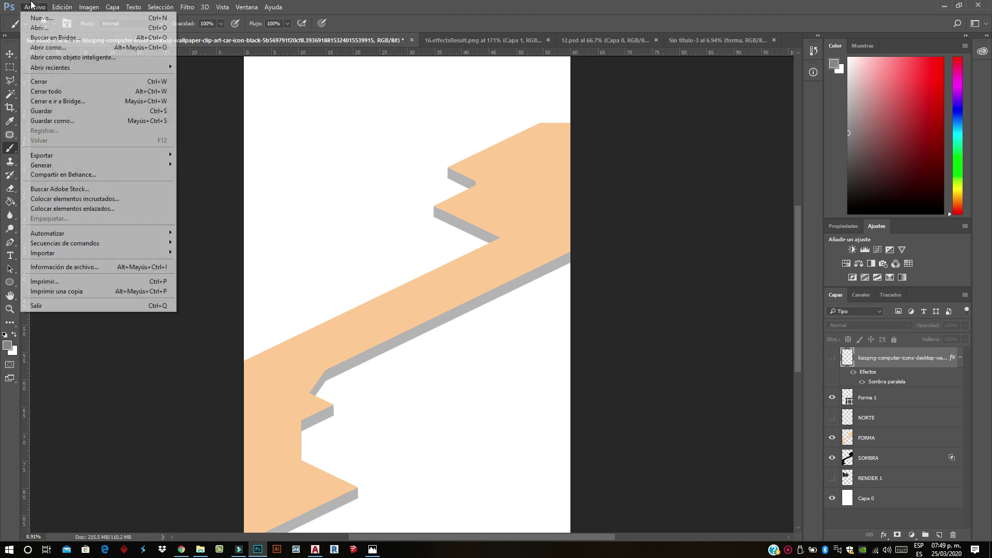
pyautogui.click(117, 204)
pyautogui.click(402, 172)
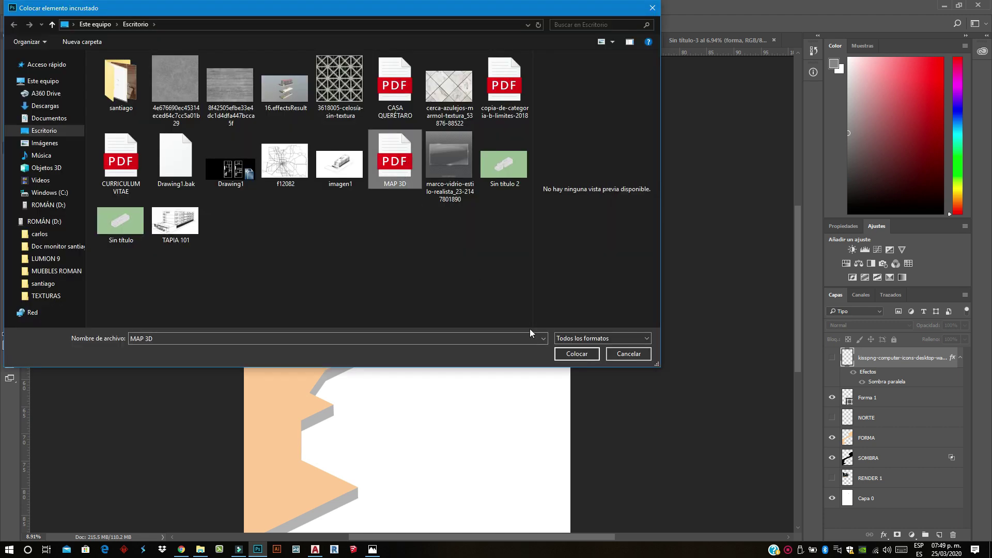
pyautogui.click(567, 354)
pyautogui.click(590, 315)
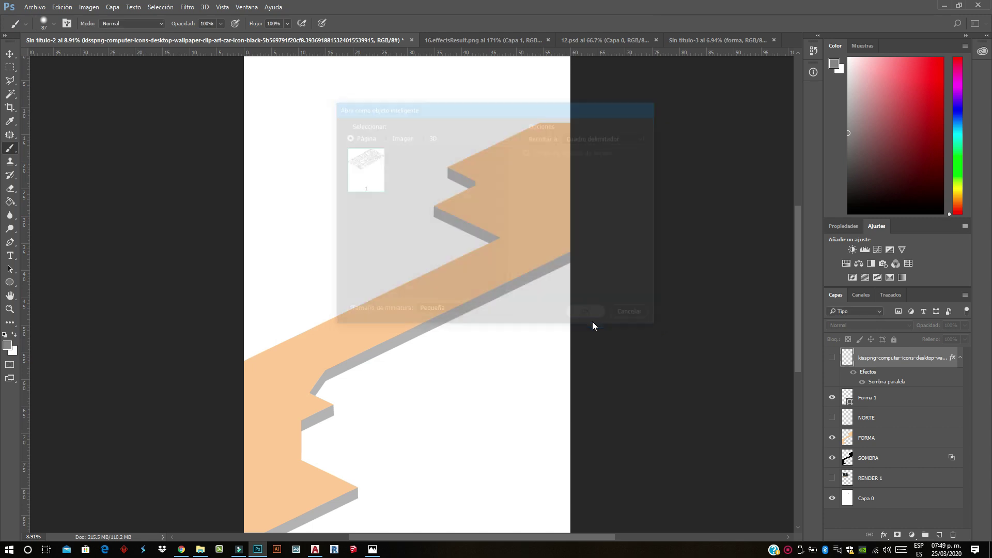
pyautogui.scroll(1, 573, 221)
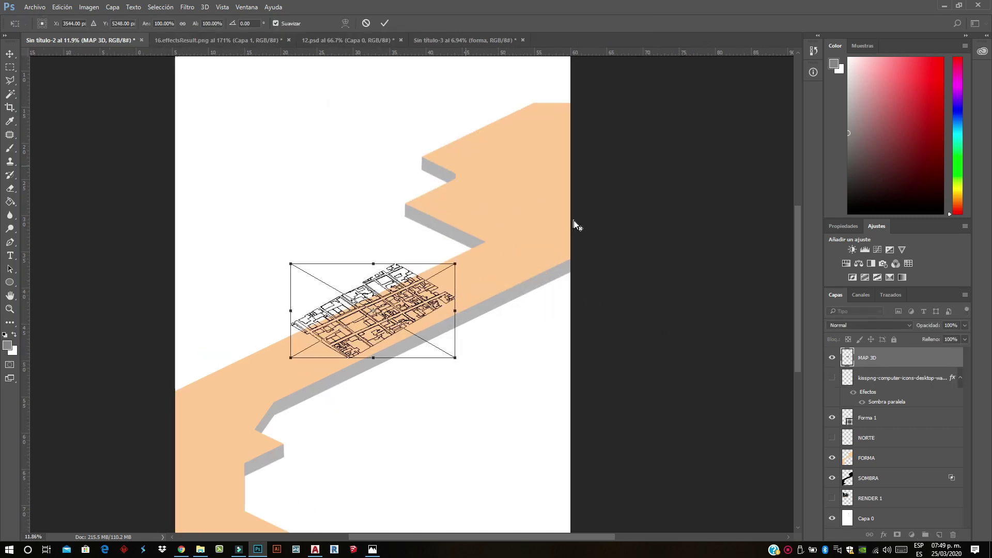
# Scale MAP 3D to about 250%, rotate it slightly over the slab, and commit
pyautogui.scroll(1, 573, 221)
pyautogui.scroll(3, 409, 316)
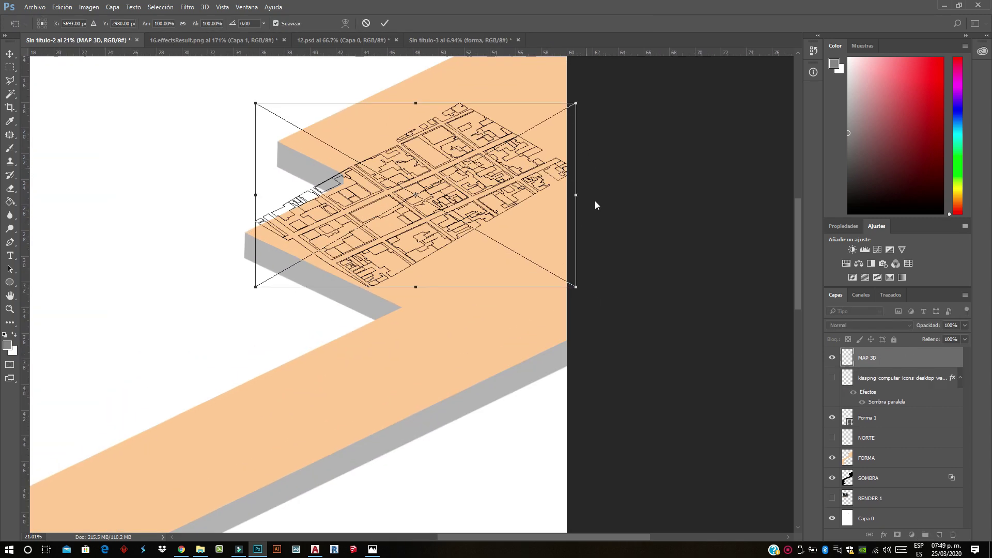
pyautogui.moveTo(574, 286)
pyautogui.mouseDown()
pyautogui.moveTo(646, 331)
pyautogui.moveTo(733, 303)
pyautogui.moveTo(786, 382)
pyautogui.mouseUp()
pyautogui.scroll(-2, 620, 362)
pyautogui.moveTo(353, 394); pyautogui.dragTo(362, 408)
pyautogui.moveTo(290, 313); pyautogui.dragTo(261, 300)
pyautogui.press('Return')
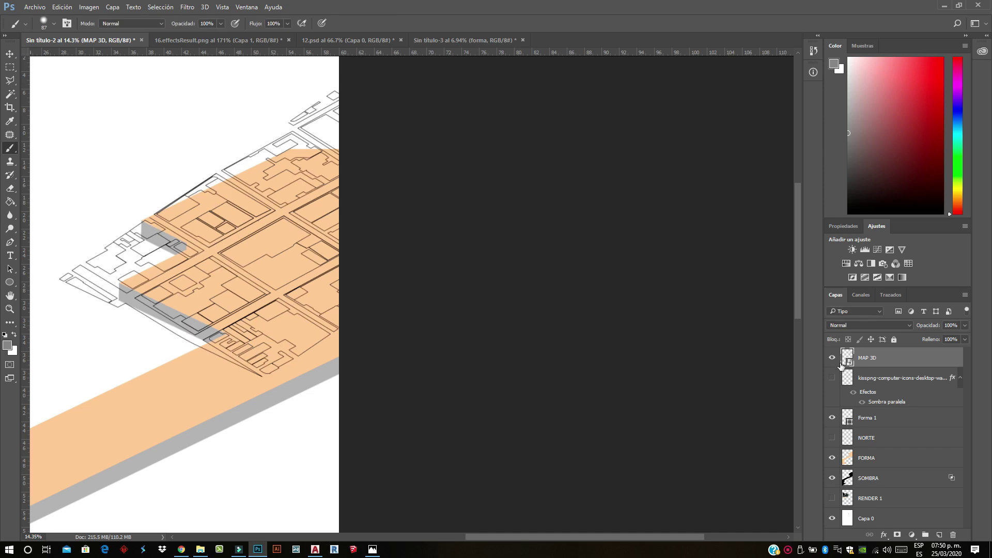
# Hide MAP 3D and trace a closed Pen path around the slab's top face
pyautogui.click(832, 359)
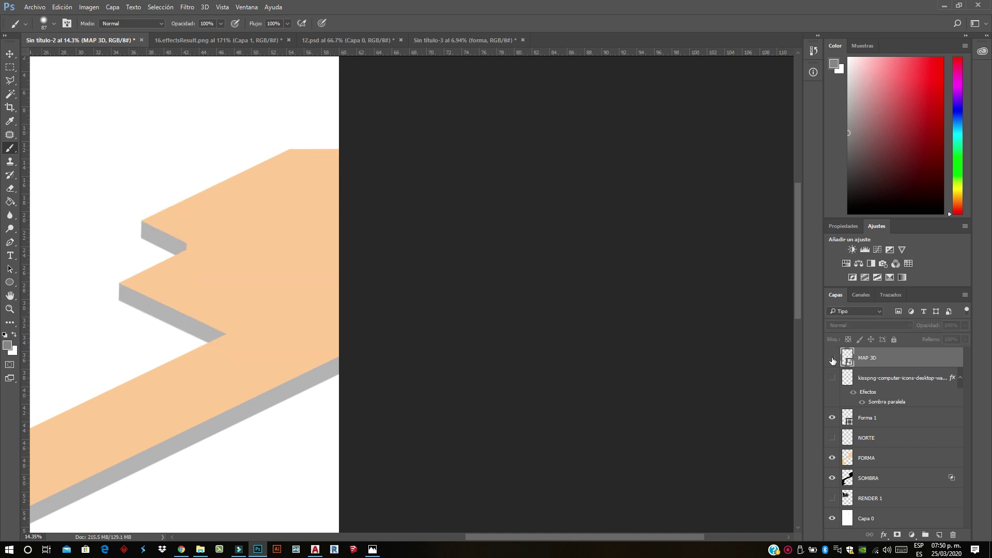
pyautogui.scroll(3, 103, 344)
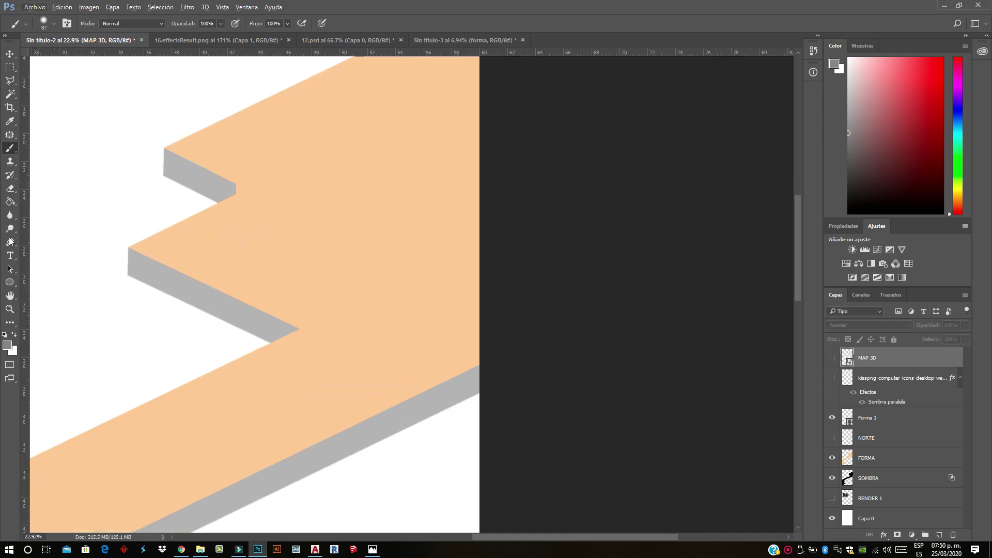
pyautogui.click(10, 243)
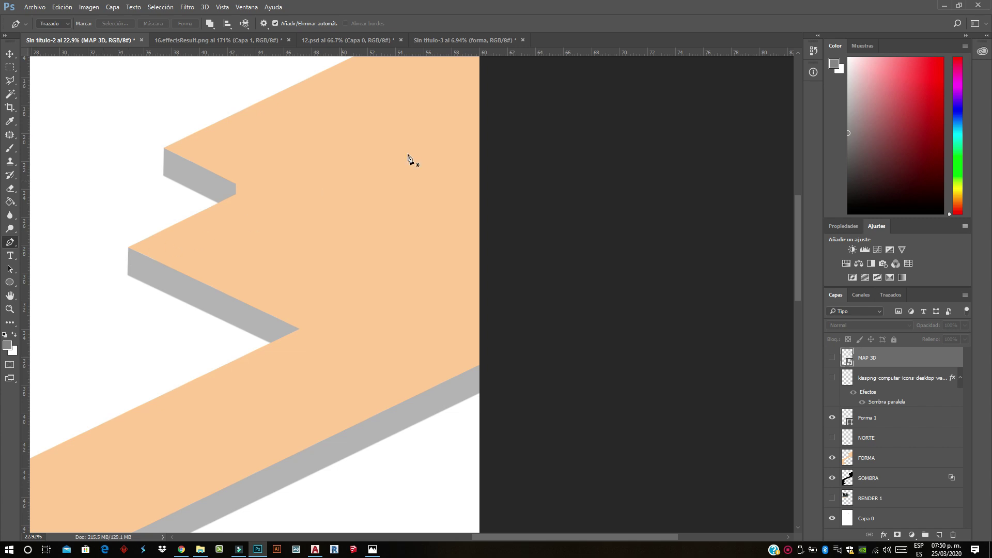
pyautogui.scroll(2, 445, 155)
pyautogui.scroll(1, 482, 139)
pyautogui.click(480, 125)
pyautogui.click(401, 125)
pyautogui.click(166, 238)
pyautogui.click(235, 273)
pyautogui.click(128, 339)
pyautogui.click(421, 482)
pyautogui.click(480, 125)
# Turn the outline into a selection and mask the visible MAP 3D layer to it
pyautogui.rightClick(420, 261)
pyautogui.click(465, 309)
pyautogui.press('Return')
pyautogui.click(832, 358)
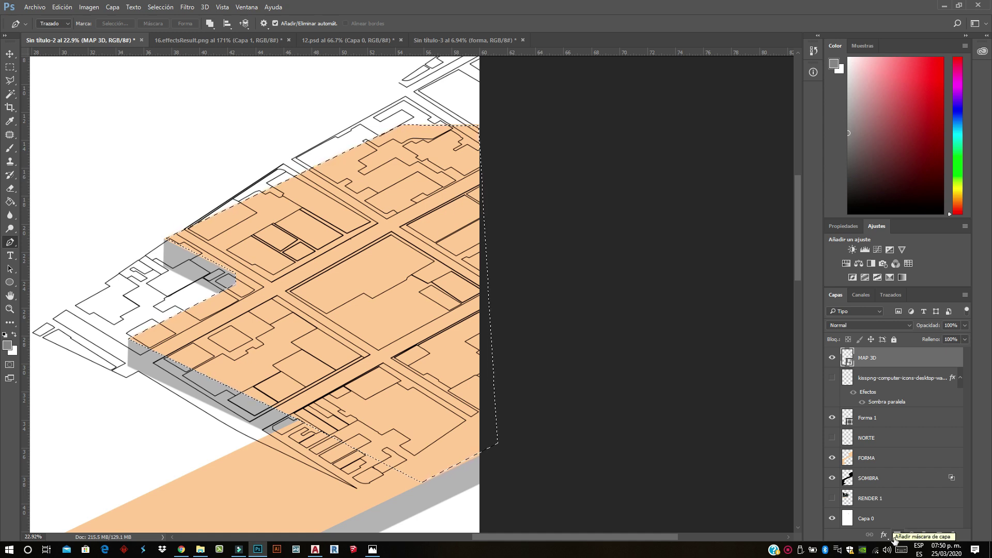
pyautogui.click(896, 539)
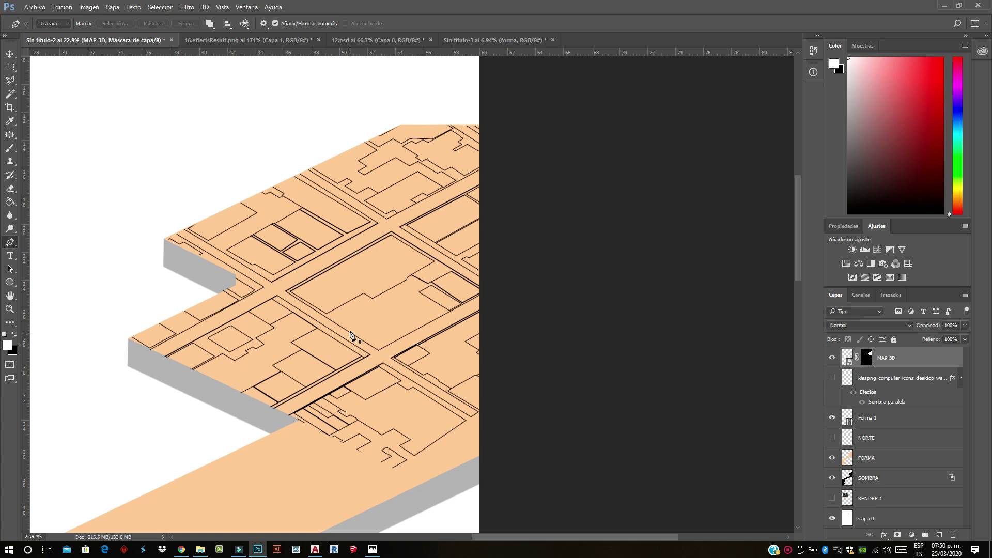
pyautogui.scroll(-2, 525, 239)
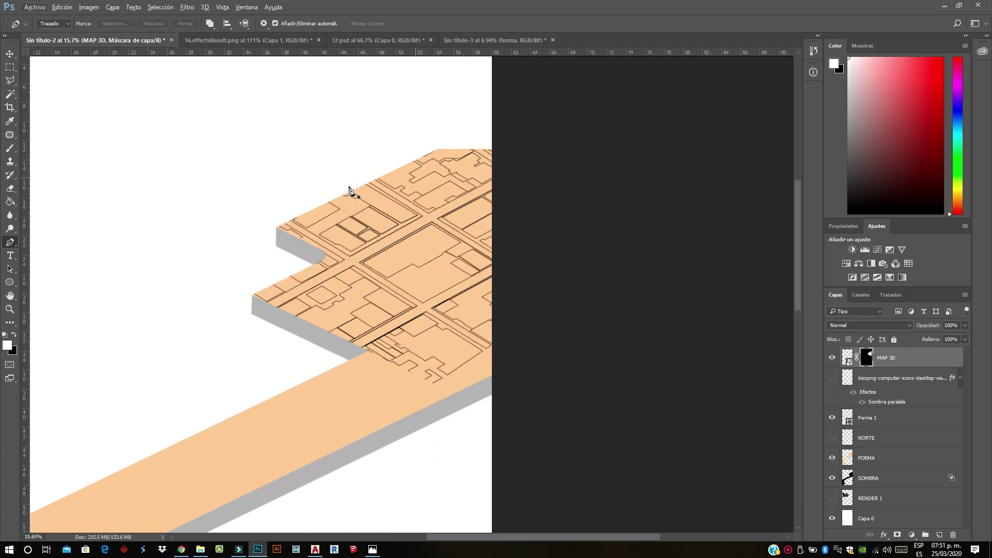
pyautogui.click(8, 52)
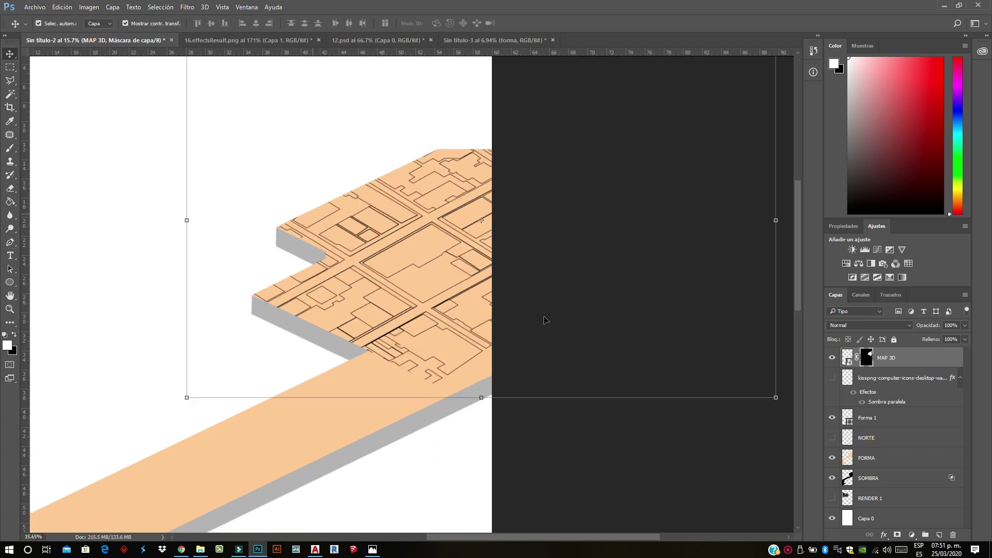
pyautogui.click(742, 504)
pyautogui.scroll(2, 488, 227)
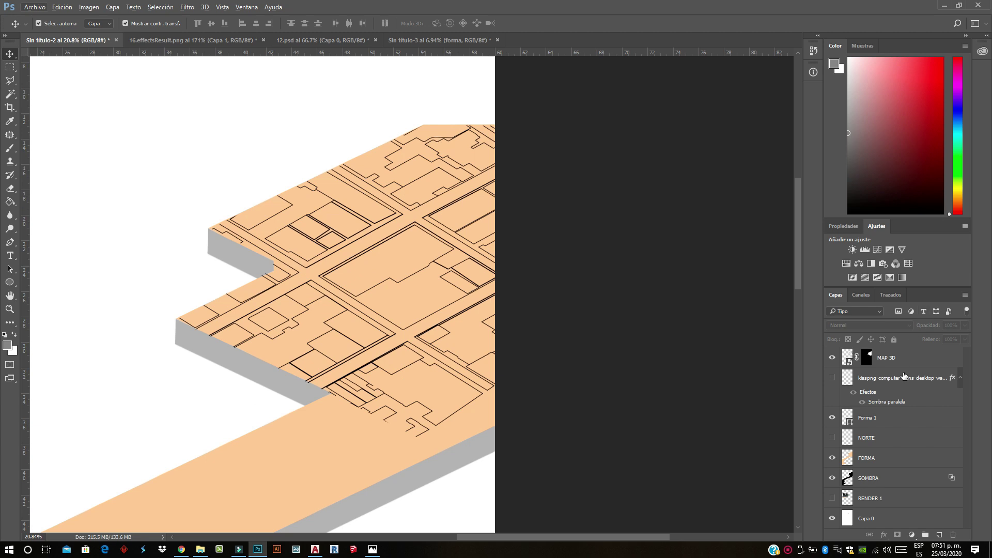
# Lower the MAP 3D layer's opacity to 39%
pyautogui.click(935, 354)
pyautogui.click(964, 326)
pyautogui.moveTo(965, 337); pyautogui.dragTo(934, 339)
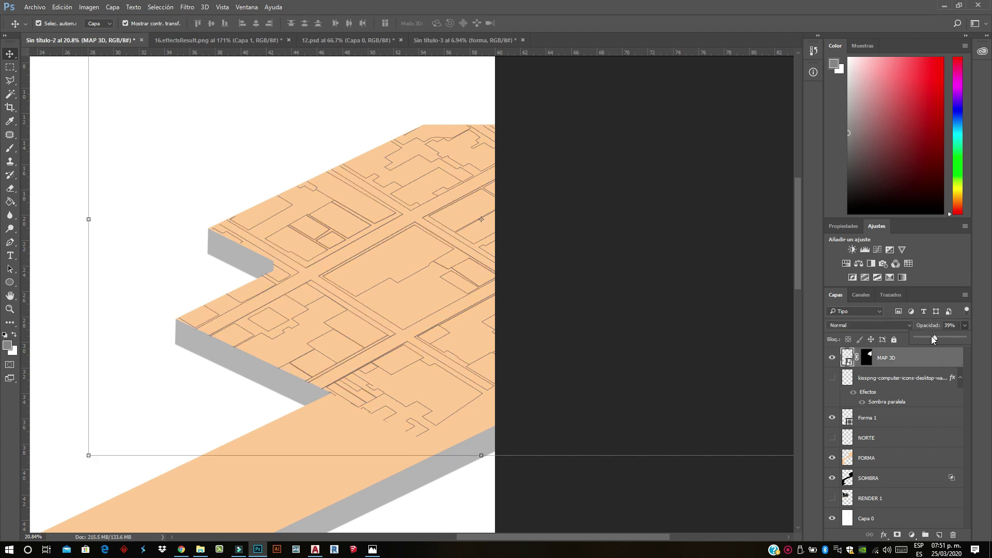
pyautogui.click(310, 119)
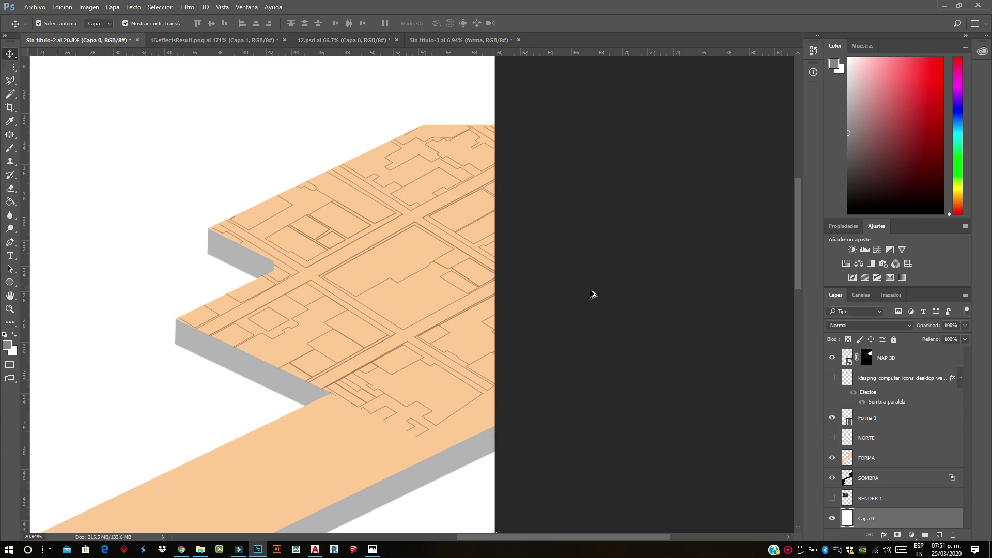
pyautogui.scroll(-5, 660, 266)
pyautogui.click(583, 380)
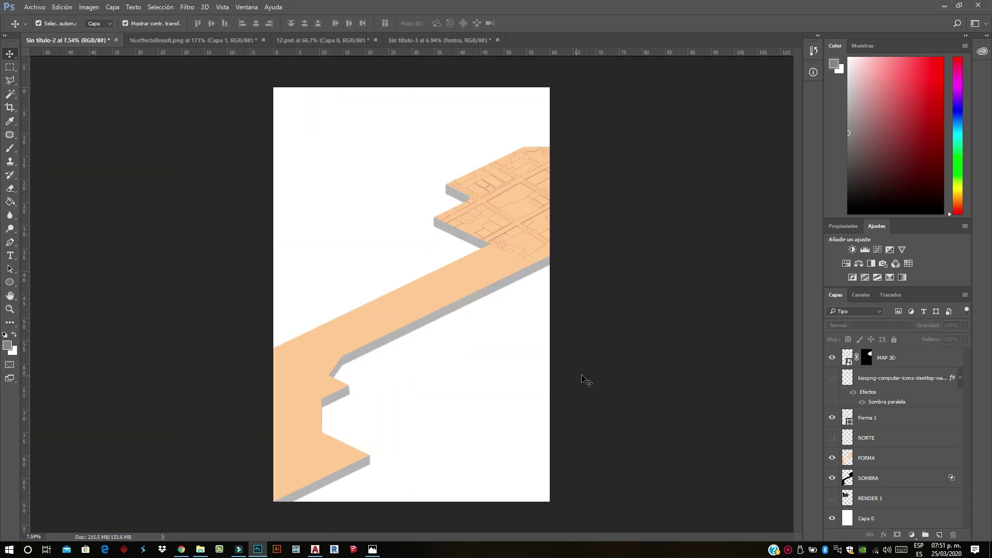
pyautogui.scroll(1, 585, 346)
pyautogui.scroll(1, 480, 351)
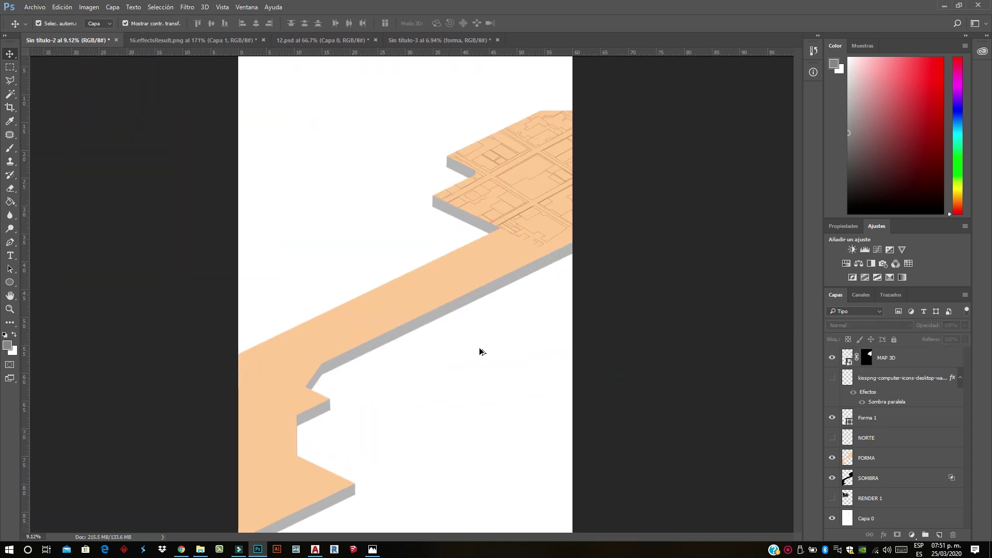
pyautogui.scroll(1, 481, 272)
pyautogui.scroll(3, 479, 272)
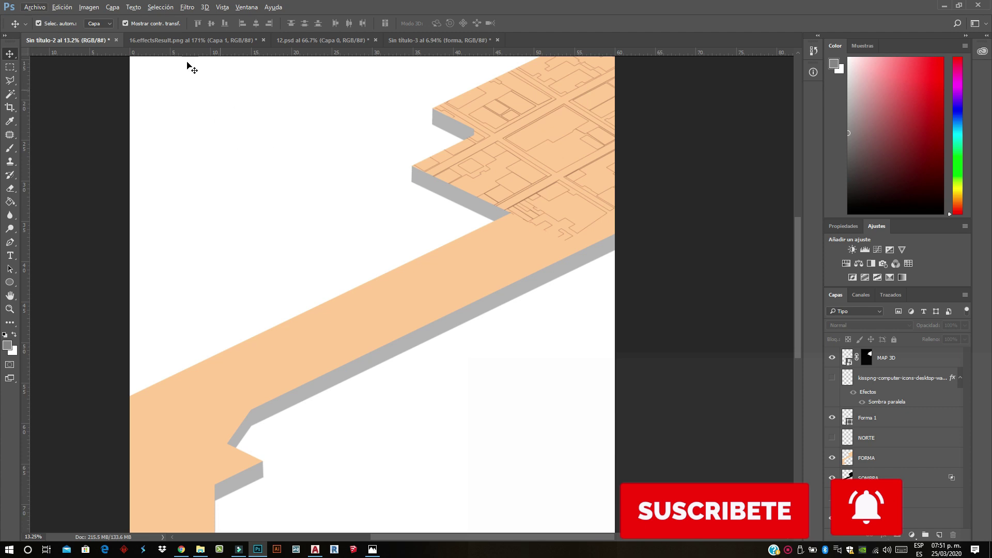
# Place the Sin título massing image embedded on the peach band, nudge it into position, and commit
pyautogui.click(35, 9)
pyautogui.click(150, 198)
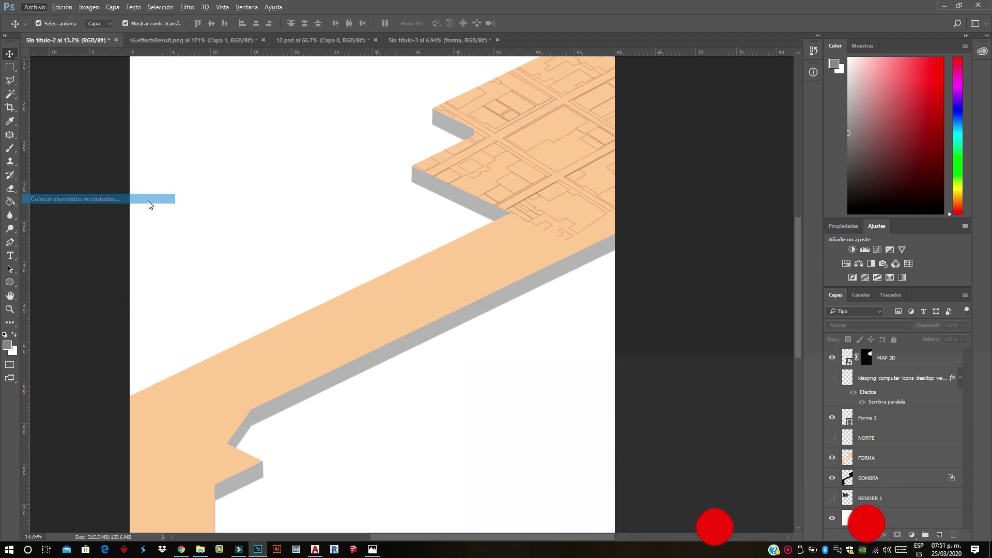
pyautogui.click(510, 158)
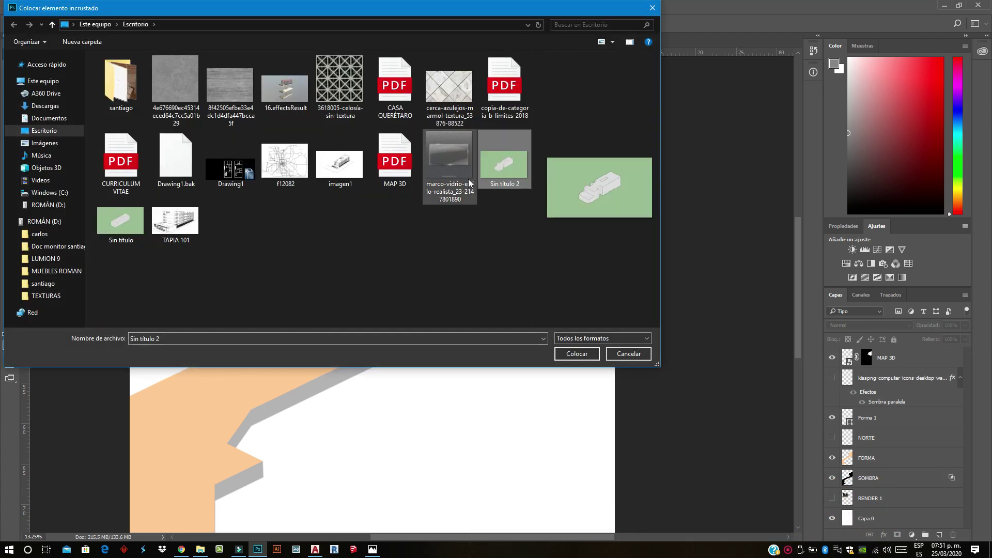
pyautogui.click(135, 220)
pyautogui.click(597, 354)
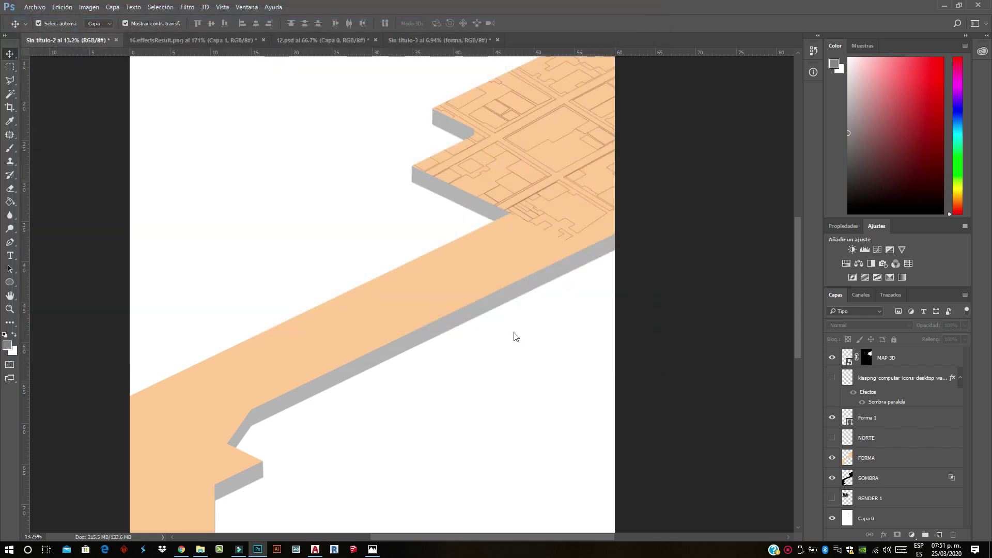
pyautogui.keyDown('alt'); pyautogui.click(408, 296); pyautogui.keyUp('alt')
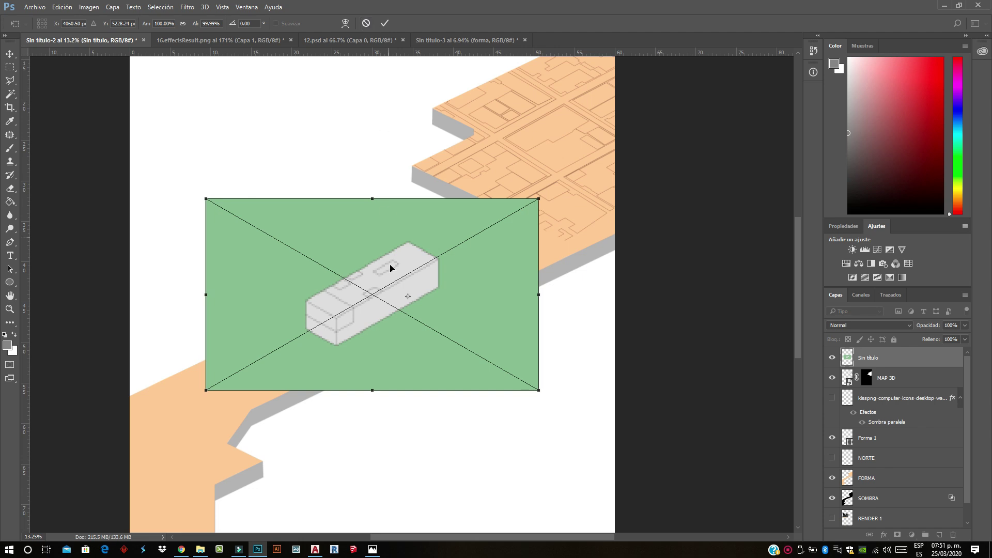
pyautogui.moveTo(392, 309); pyautogui.dragTo(401, 316)
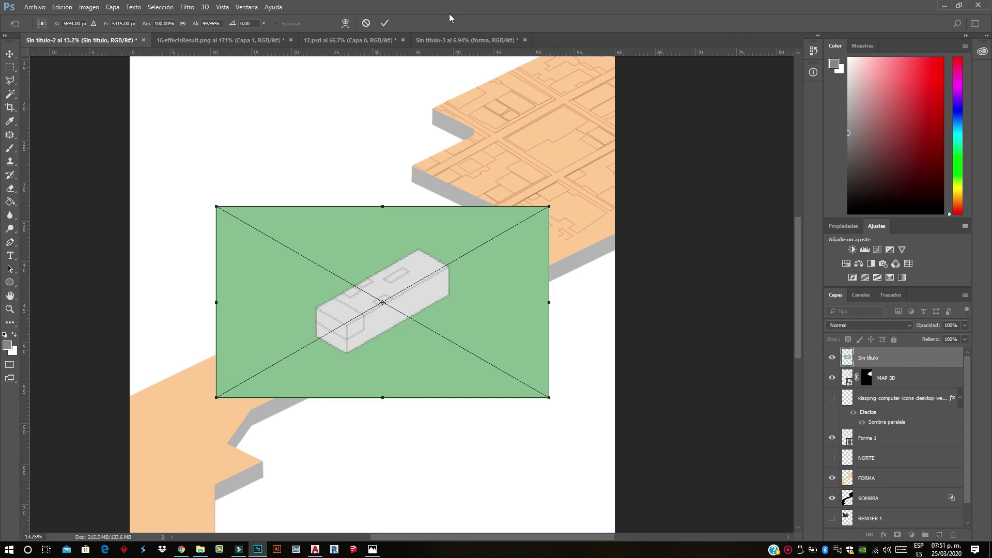
pyautogui.click(385, 23)
# Rasterize the Sin título layer and delete its green background with the Magic Wand
pyautogui.rightClick(876, 360)
pyautogui.click(741, 232)
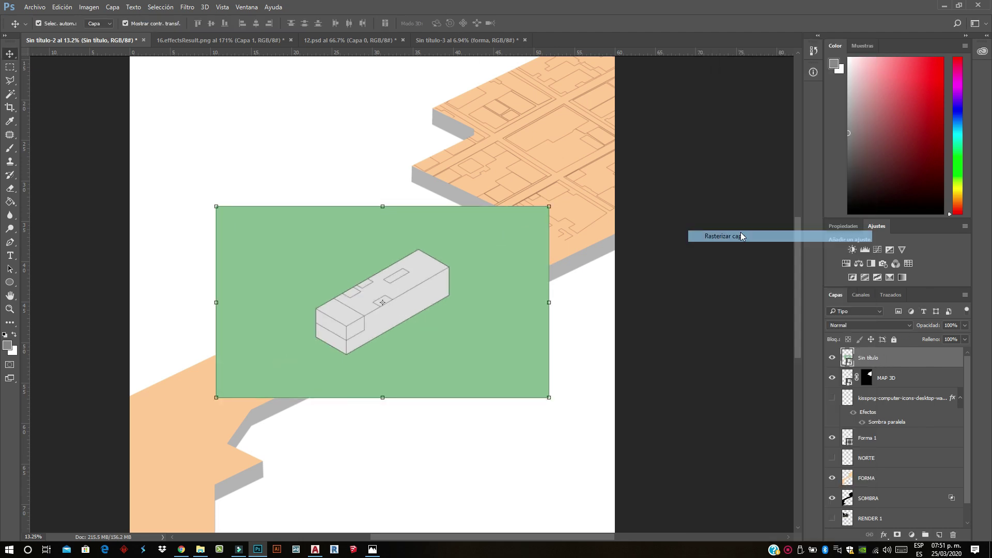
pyautogui.click(10, 94)
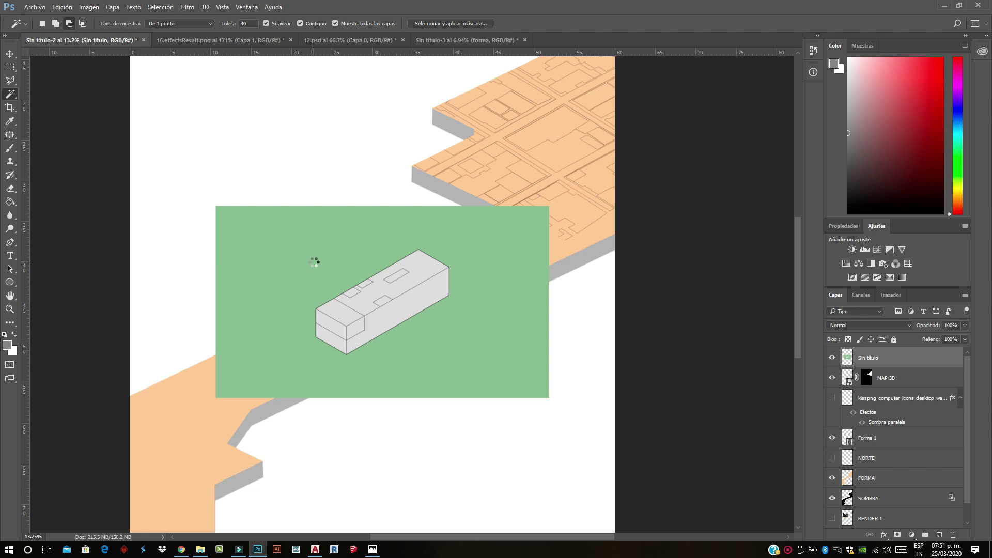
pyautogui.press('Delete')
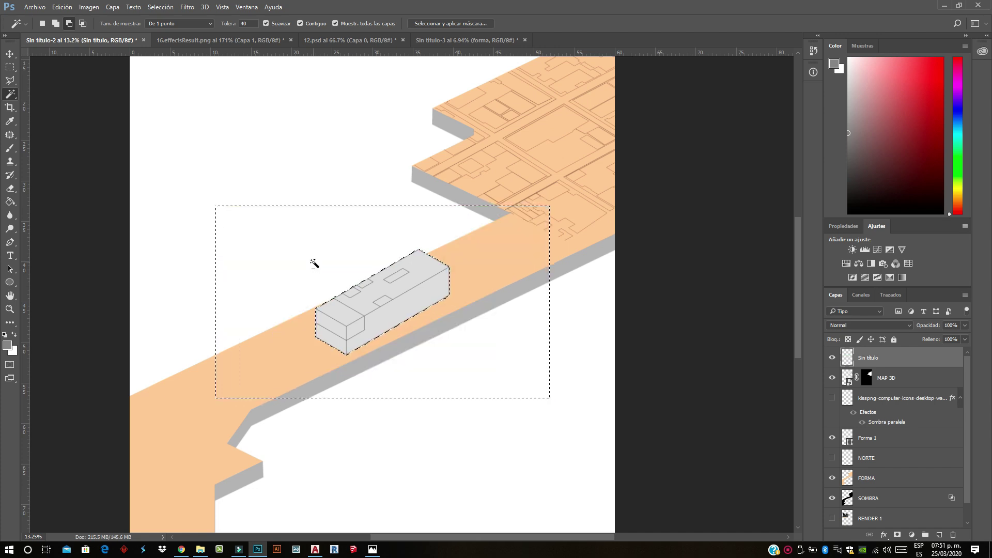
pyautogui.hotkey('ctrl', 'd')
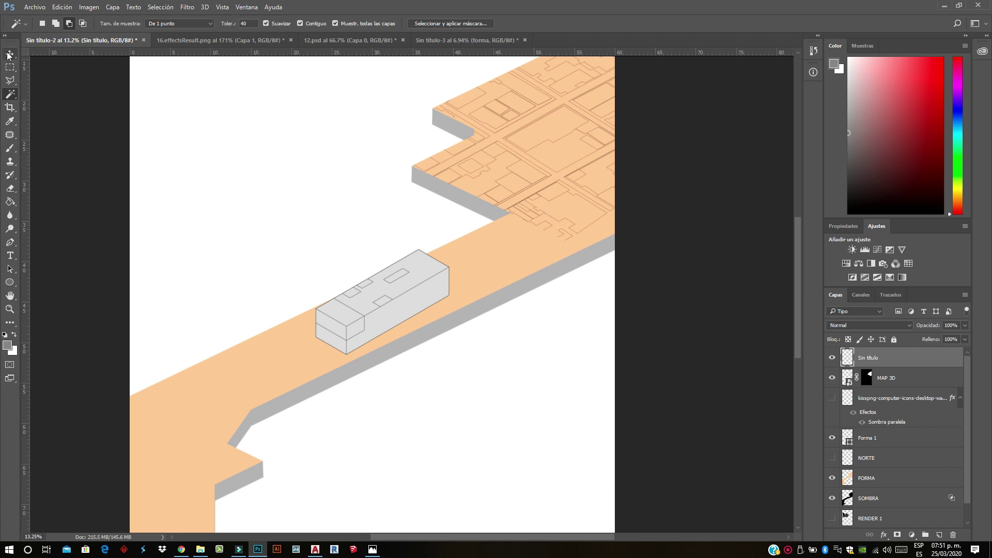
pyautogui.click(9, 54)
# Shrink the massing block to about 58% and move it up the peach strip
pyautogui.moveTo(452, 243)
pyautogui.mouseDown()
pyautogui.moveTo(394, 288)
pyautogui.moveTo(498, 266)
pyautogui.moveTo(496, 255)
pyautogui.moveTo(464, 277)
pyautogui.mouseUp()
pyautogui.click(458, 22)
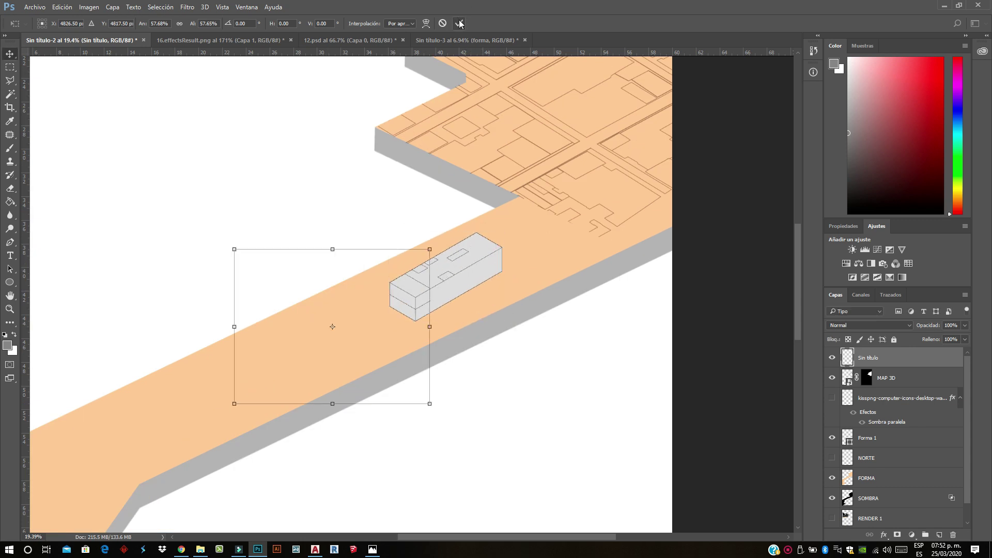
pyautogui.rightClick(479, 267)
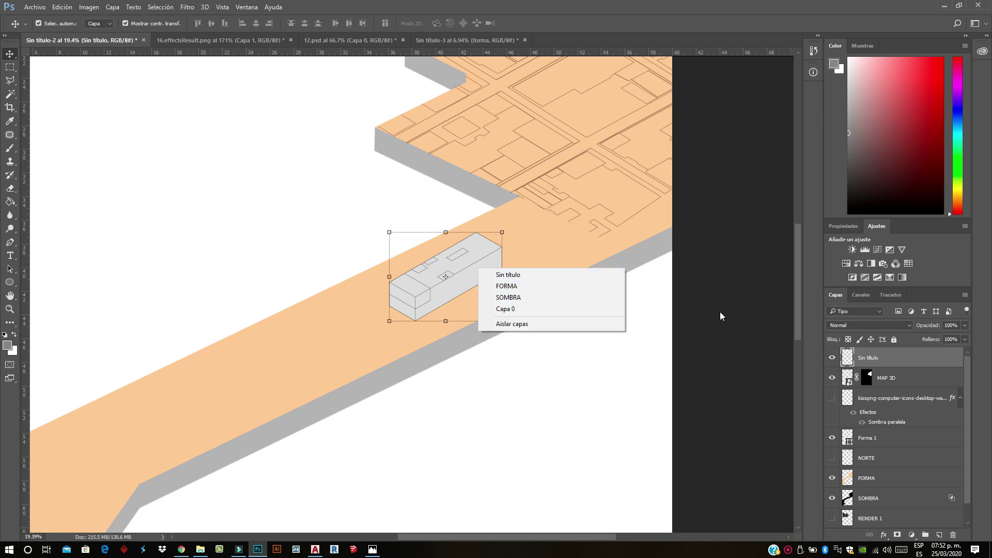
# Convert the massing block layer into a smart object
pyautogui.click(879, 369)
pyautogui.rightClick(879, 368)
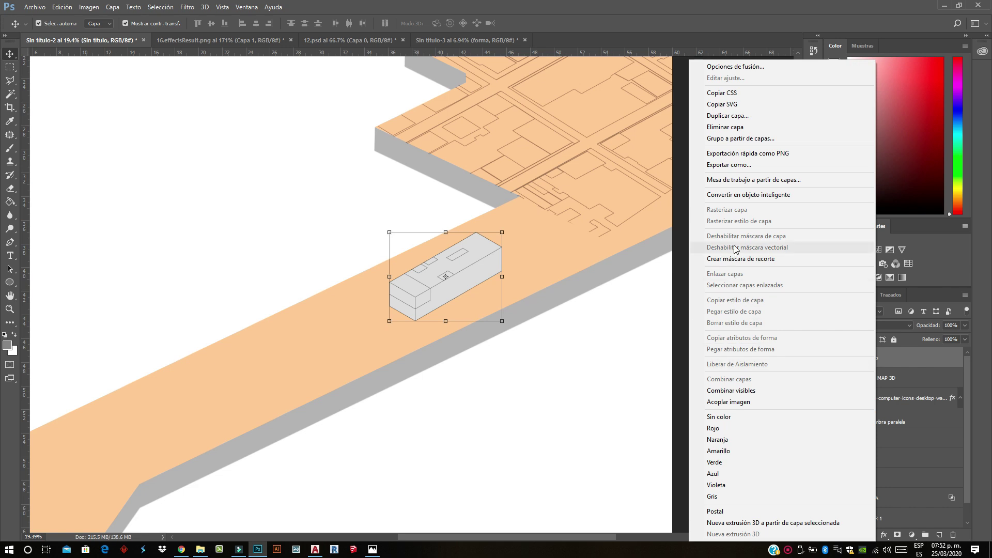
pyautogui.click(754, 195)
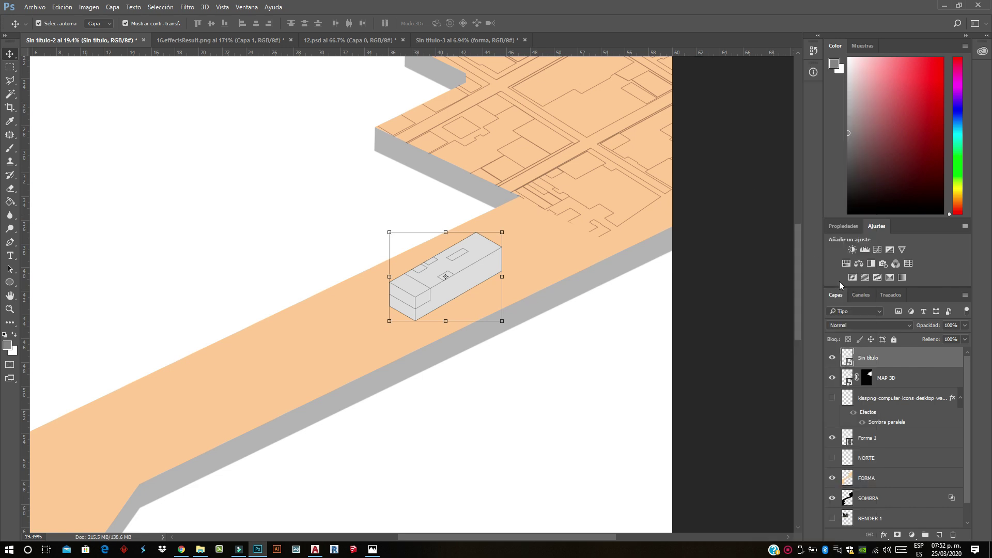
pyautogui.rightClick(883, 357)
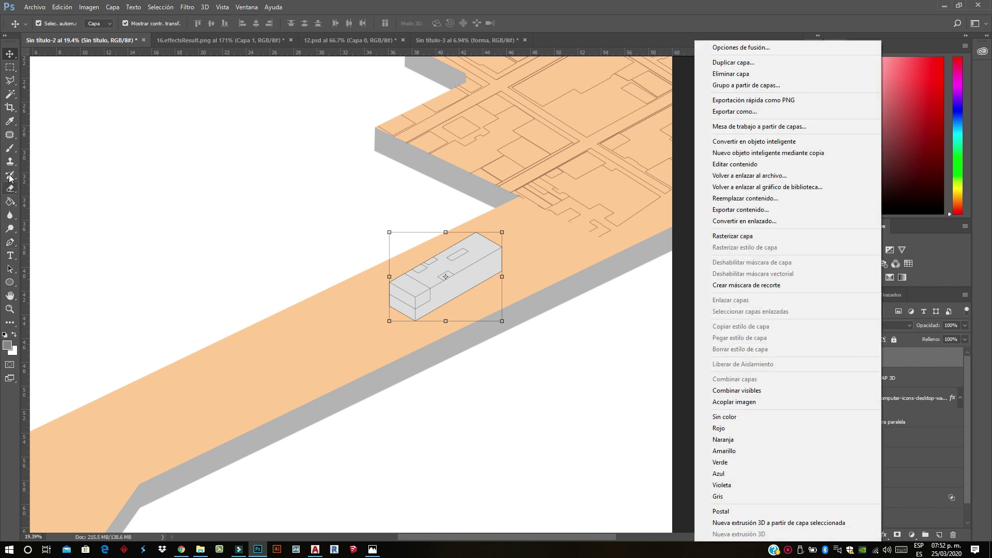
pyautogui.click(92, 189)
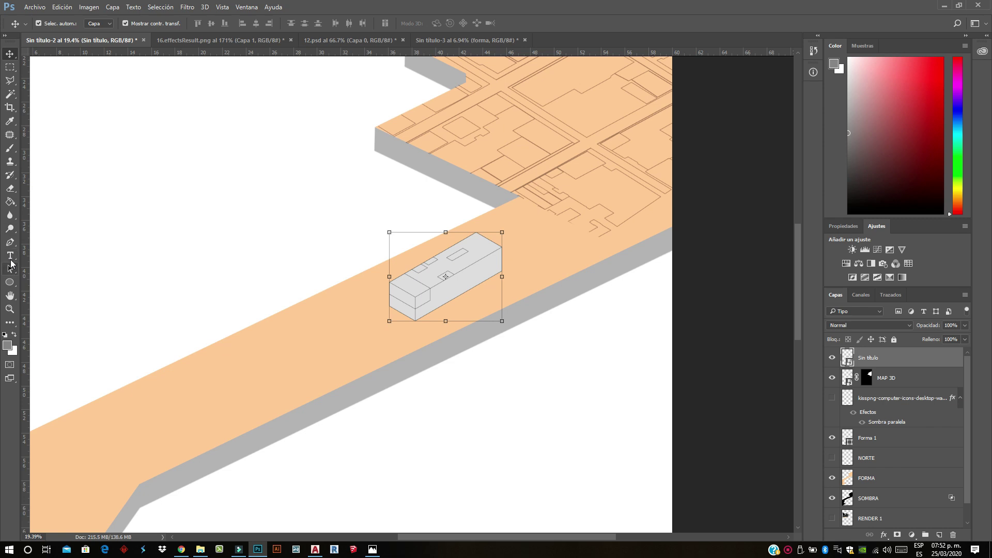
pyautogui.click(10, 148)
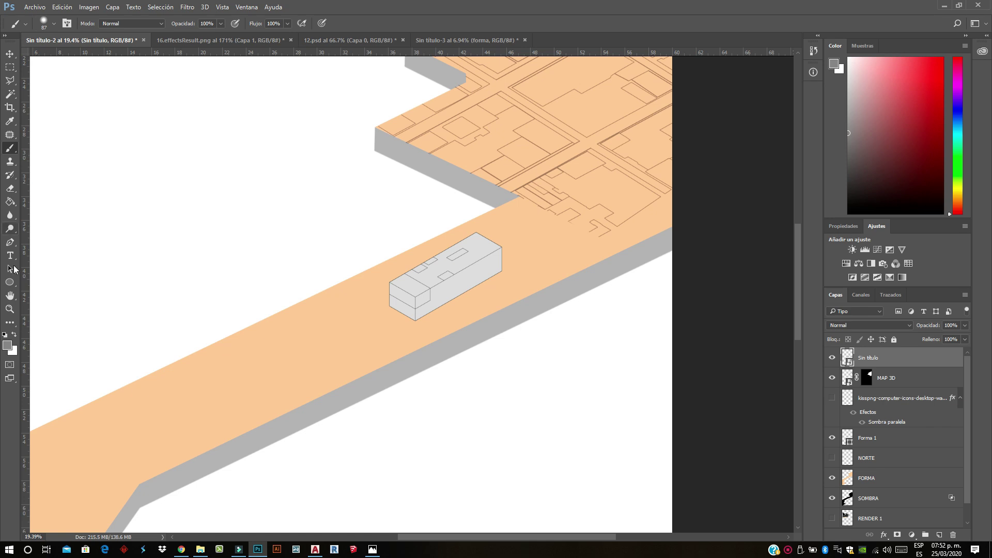
# Check the background colour and fill the block's right side face dark grey
pyautogui.click(12, 352)
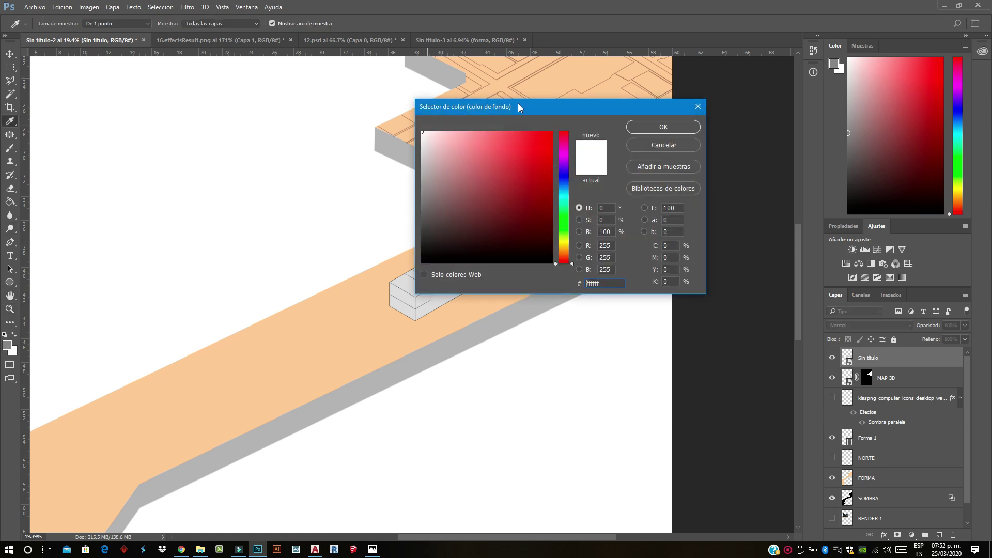
pyautogui.click(664, 127)
pyautogui.scroll(1, 479, 268)
pyautogui.scroll(1, 479, 268)
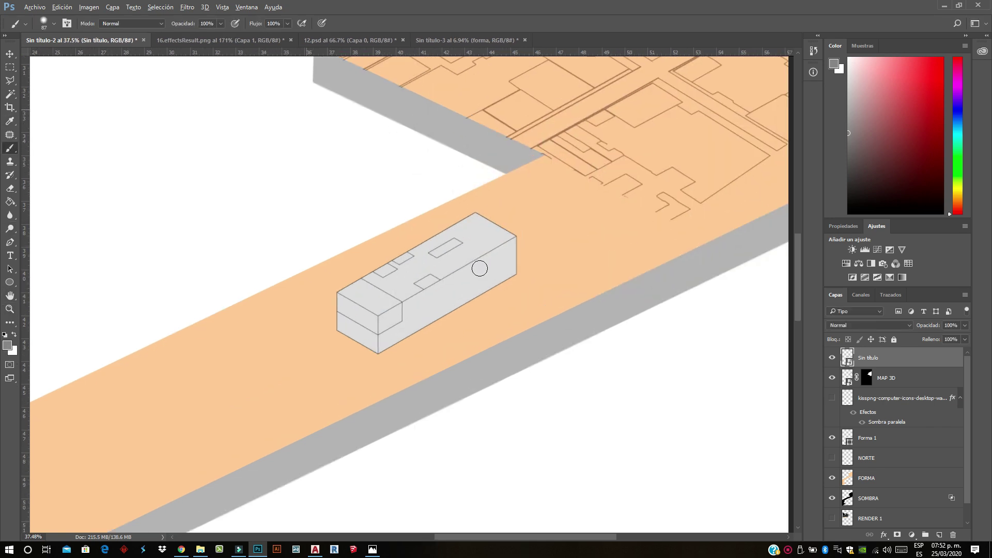
pyautogui.press('Return')
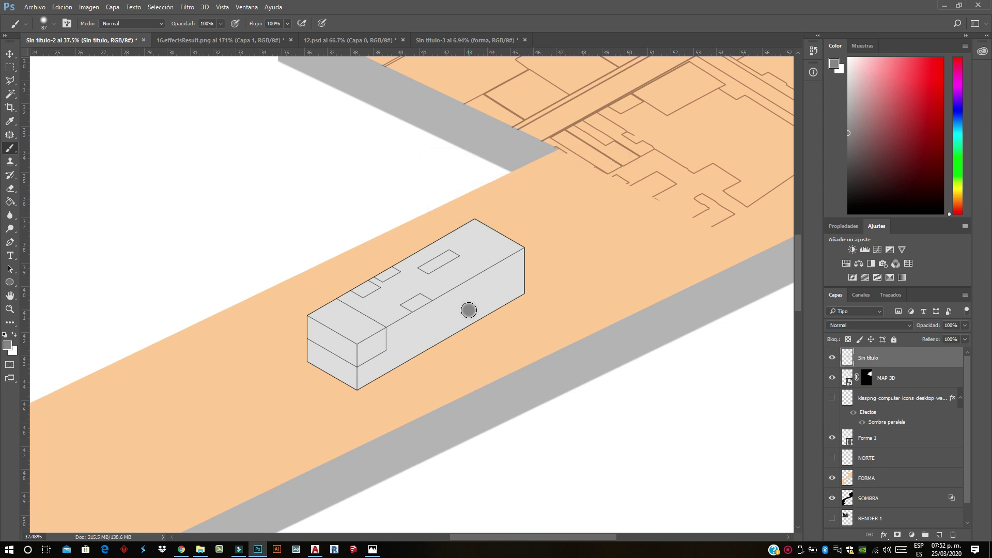
pyautogui.rightClick(878, 360)
pyautogui.click(10, 201)
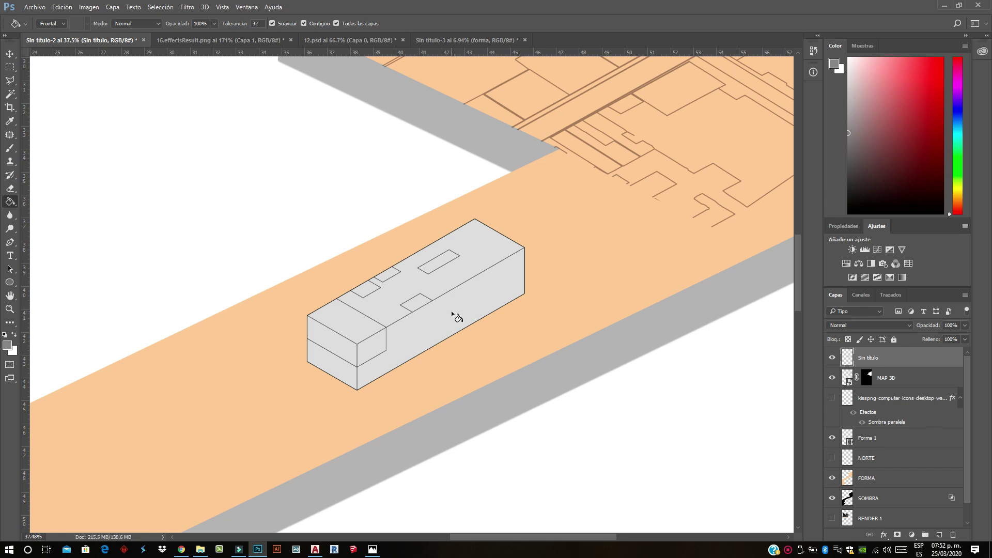
pyautogui.click(467, 299)
# Set the foreground to white; fill the block's right side, top face and roof windows white
pyautogui.click(8, 344)
pyautogui.moveTo(496, 151); pyautogui.dragTo(422, 132)
pyautogui.click(671, 129)
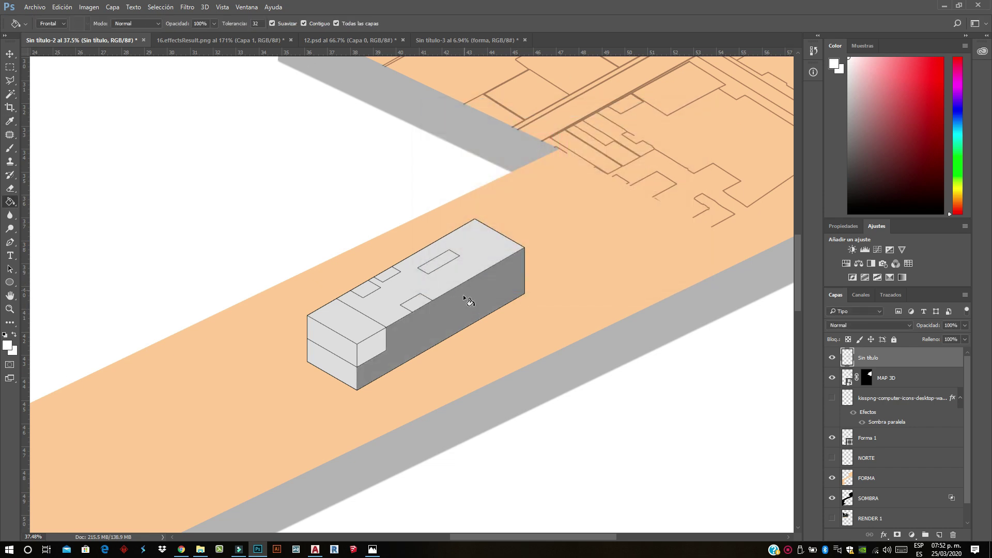
pyautogui.click(470, 295)
pyautogui.click(471, 254)
pyautogui.click(439, 264)
pyautogui.scroll(3, 422, 300)
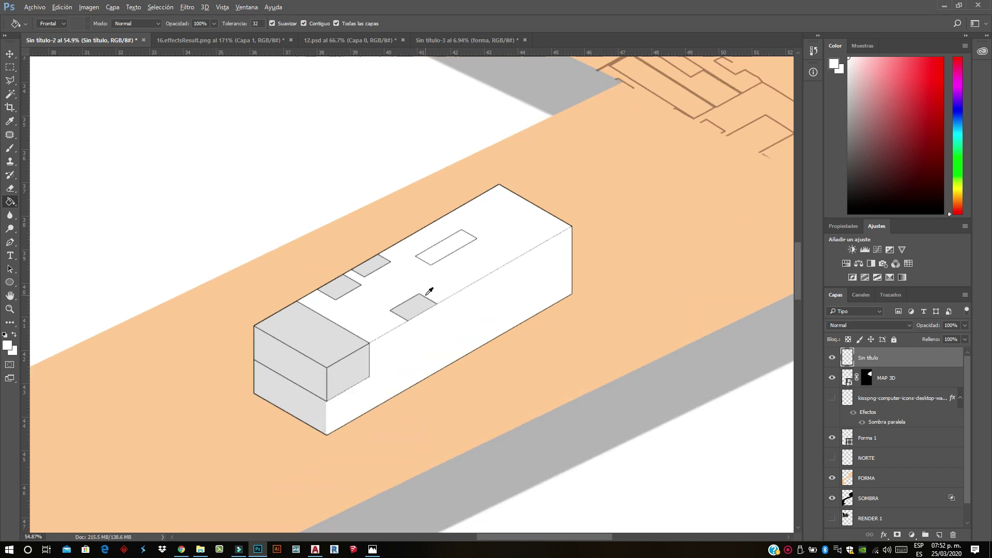
pyautogui.click(406, 310)
# Fill the remaining roof window and all grey faces of the small box white
pyautogui.click(363, 262)
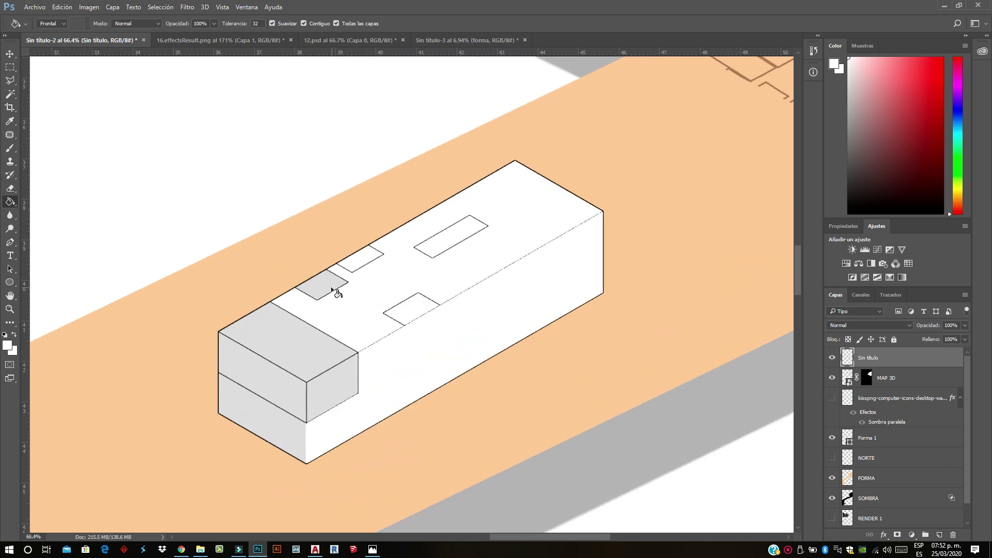
pyautogui.click(338, 291)
pyautogui.click(298, 351)
pyautogui.click(311, 402)
pyautogui.click(286, 398)
pyautogui.click(287, 436)
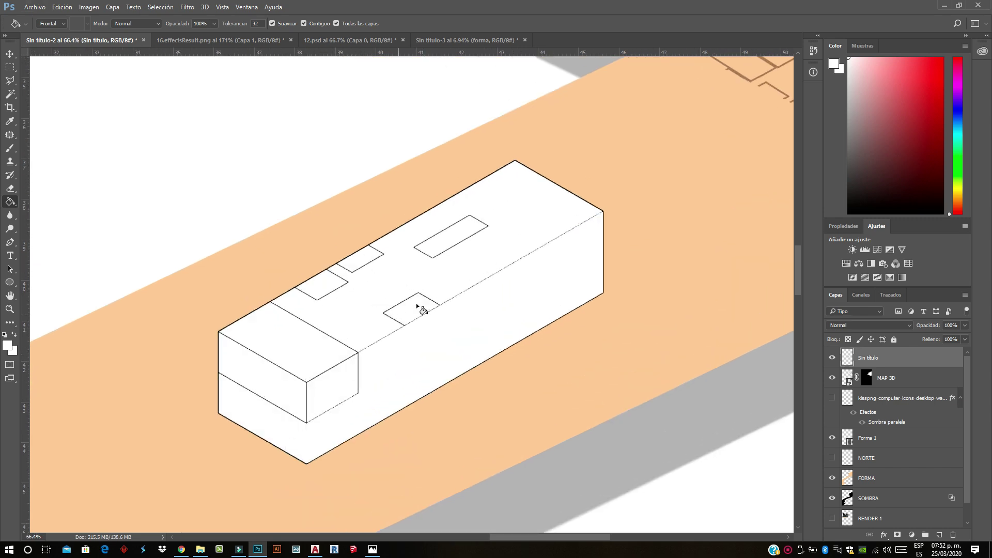
pyautogui.scroll(-3, 433, 285)
pyautogui.scroll(-2, 467, 259)
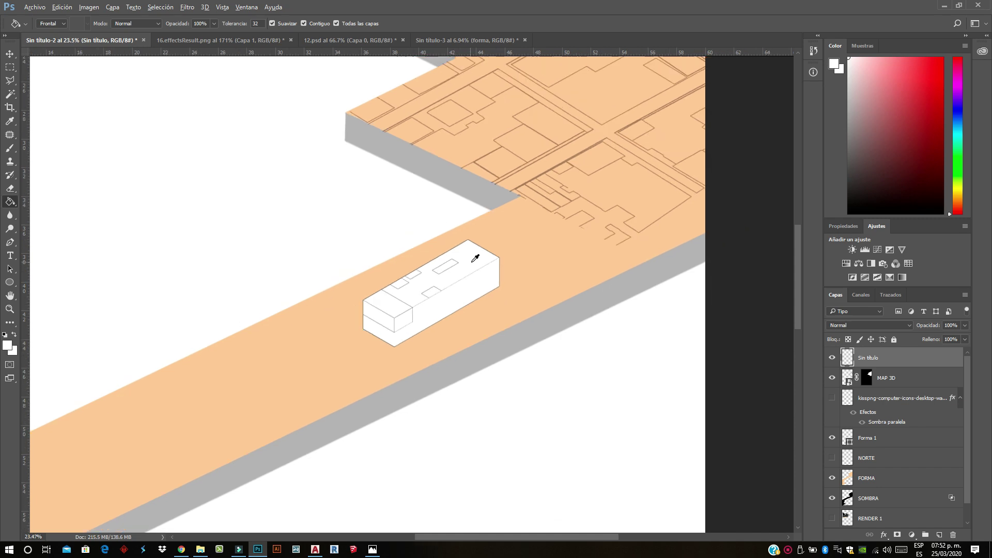
# Resize the white block very slightly and apply the transform
pyautogui.click(6, 55)
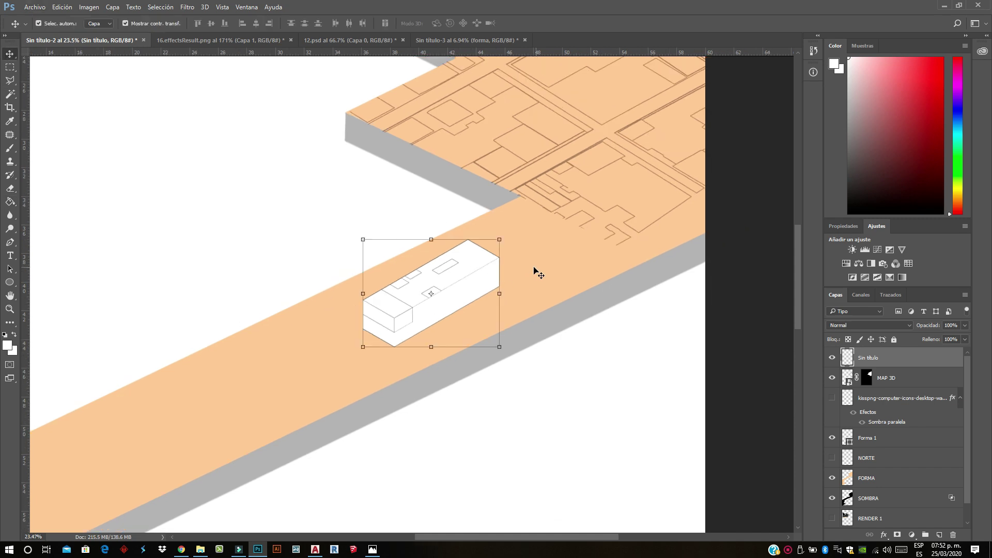
pyautogui.moveTo(502, 240); pyautogui.dragTo(500, 239)
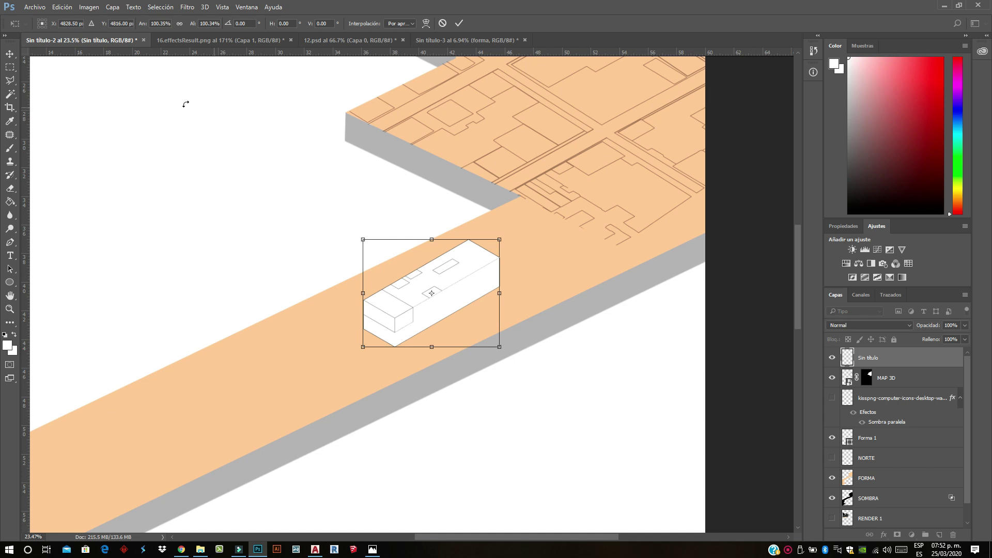
pyautogui.click(10, 67)
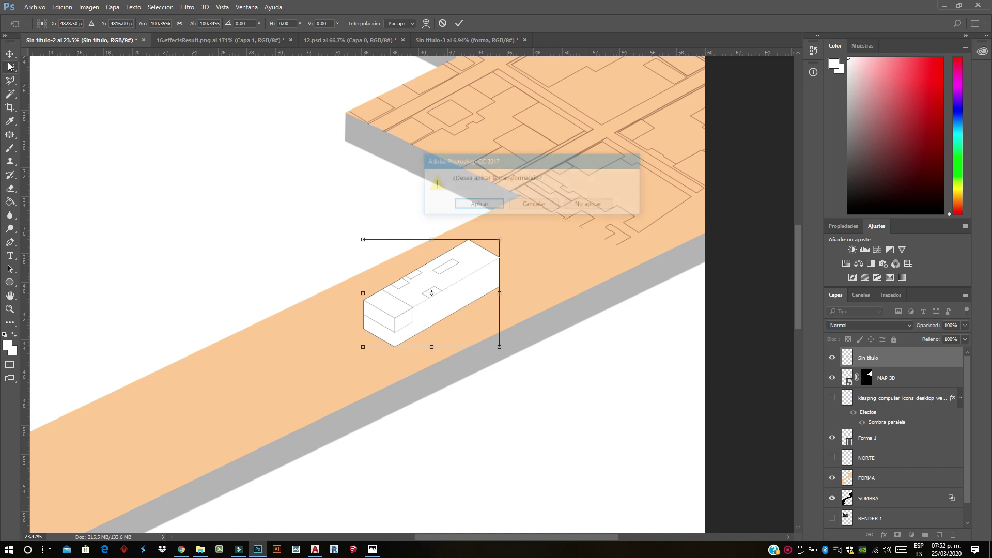
pyautogui.click(470, 203)
# Place the 120827 arrow image from imágenes para PS, rotated to point downward
pyautogui.click(36, 7)
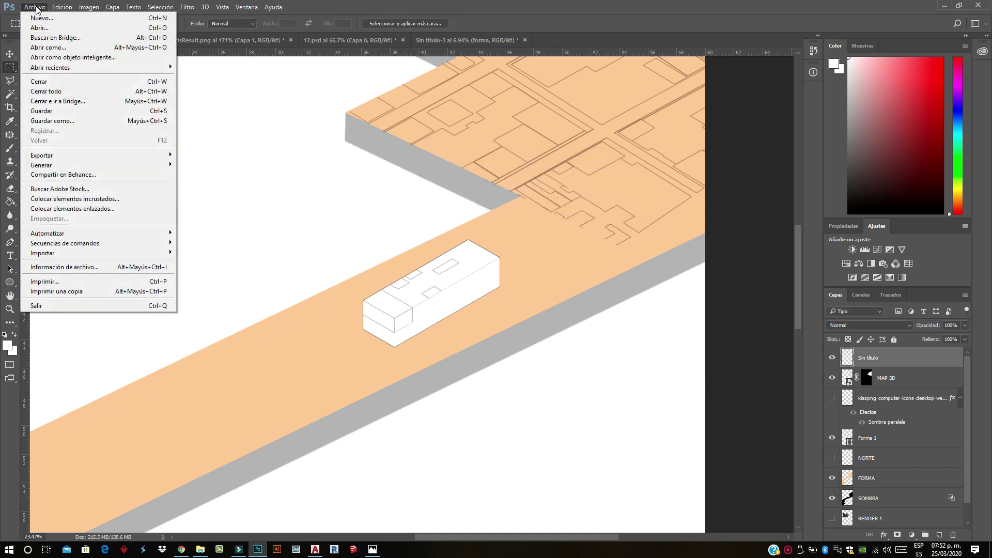
pyautogui.click(98, 202)
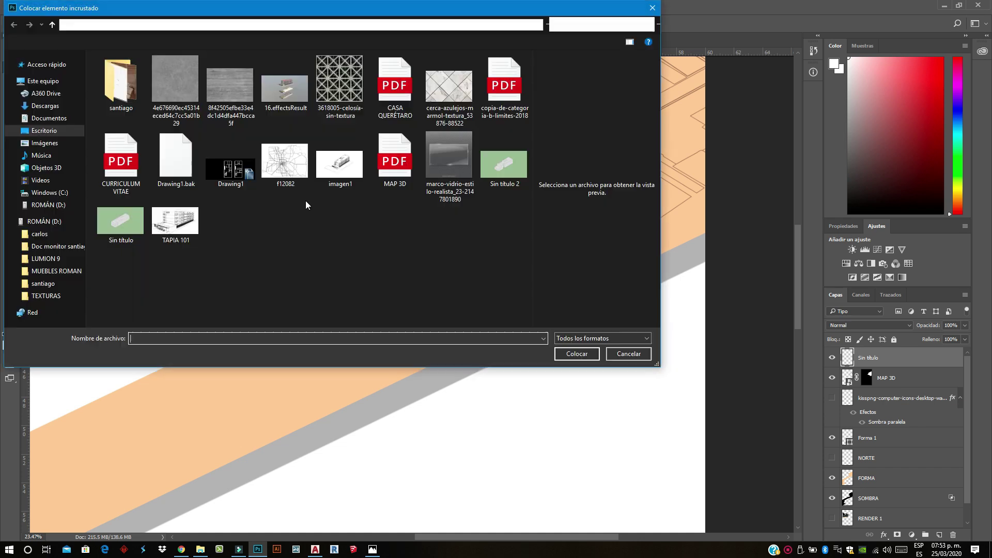
pyautogui.click(47, 149)
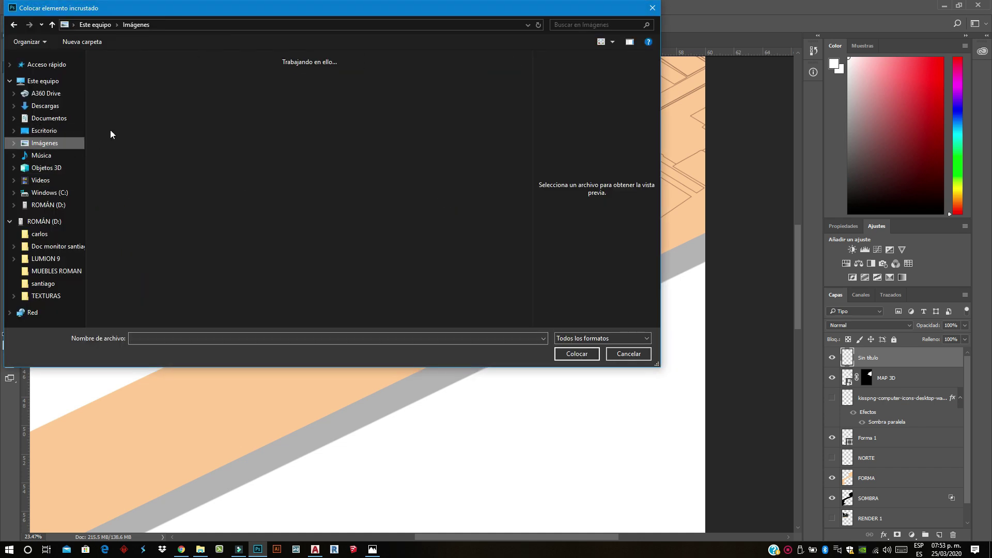
pyautogui.doubleClick(119, 91)
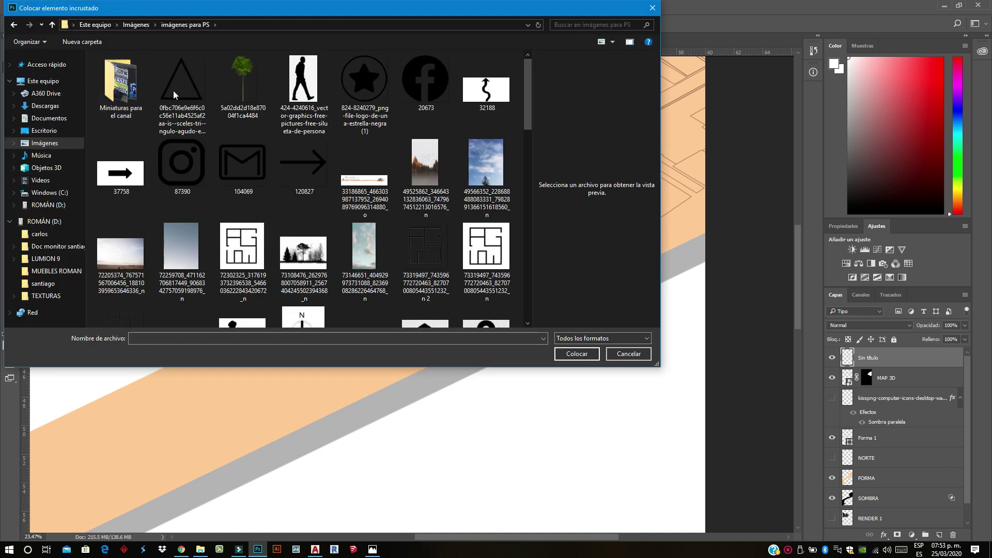
pyautogui.click(317, 169)
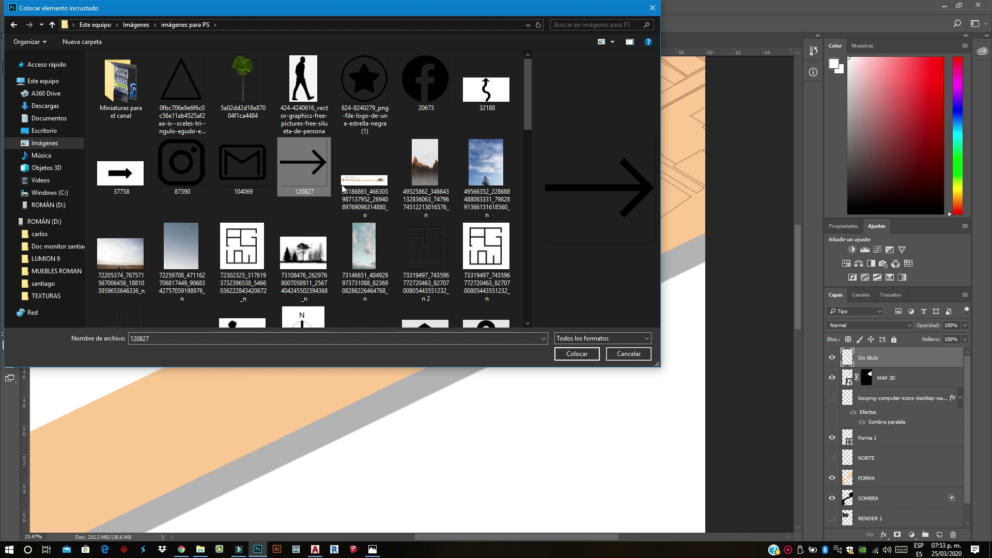
pyautogui.click(587, 361)
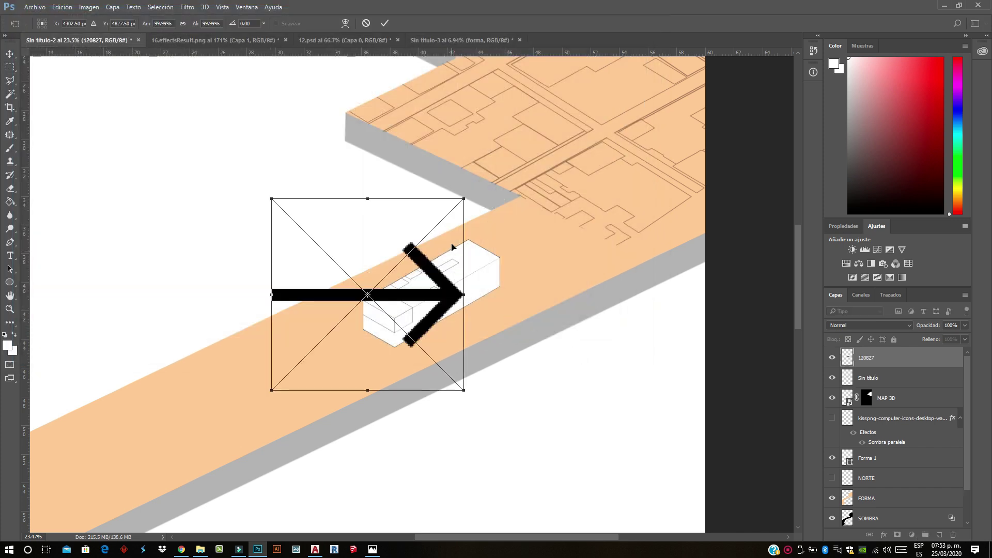
pyautogui.moveTo(472, 289); pyautogui.dragTo(371, 399)
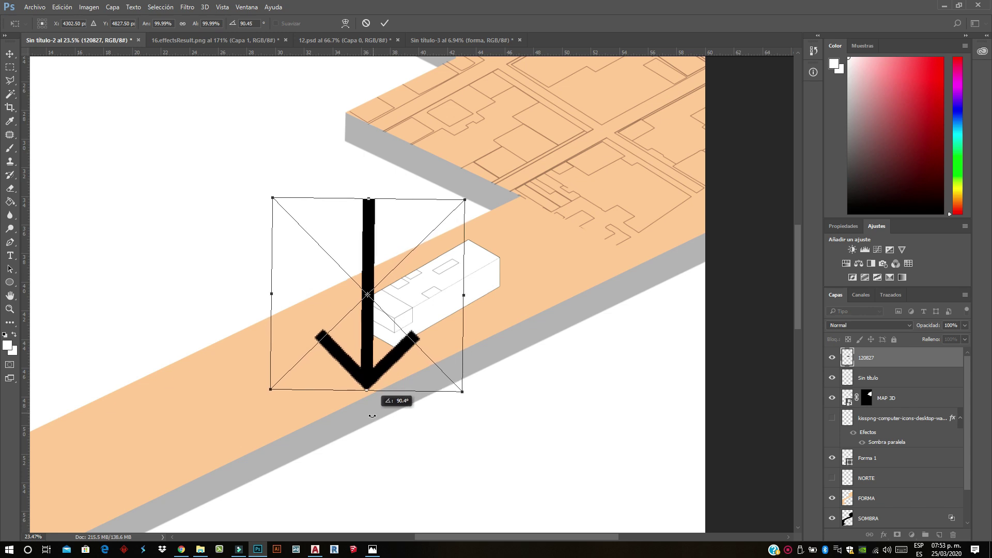
pyautogui.moveTo(372, 399); pyautogui.dragTo(377, 412)
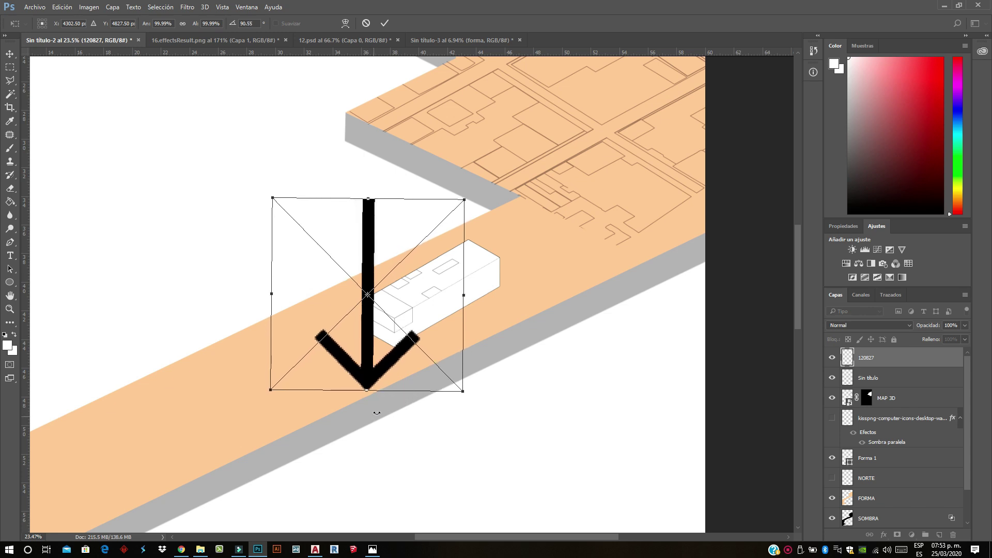
pyautogui.click(384, 22)
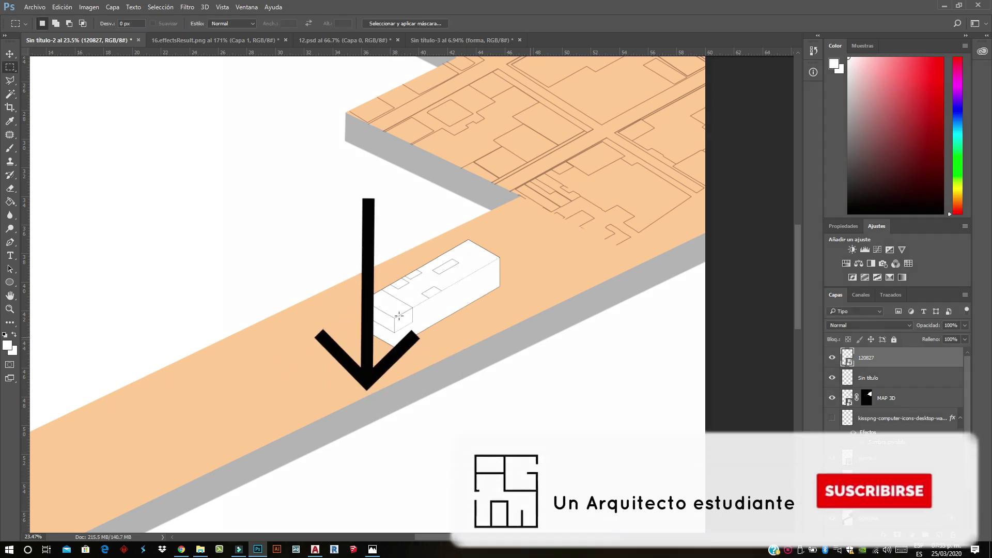
# Shrink the arrow to about a fifth and move it onto the white building
pyautogui.hotkey('ctrl', 't')
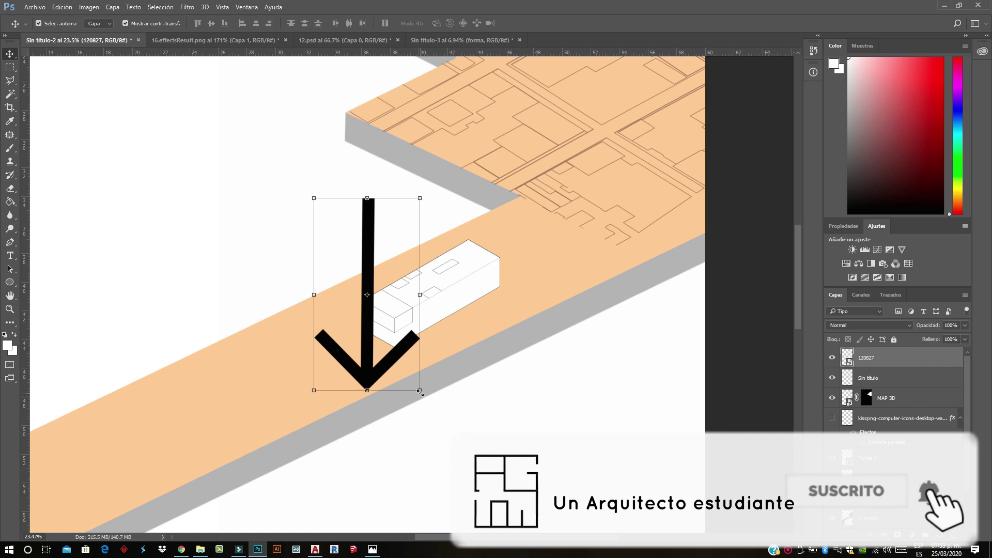
pyautogui.moveTo(367, 391); pyautogui.dragTo(367, 316)
pyautogui.hotkey('ctrl', 'z')
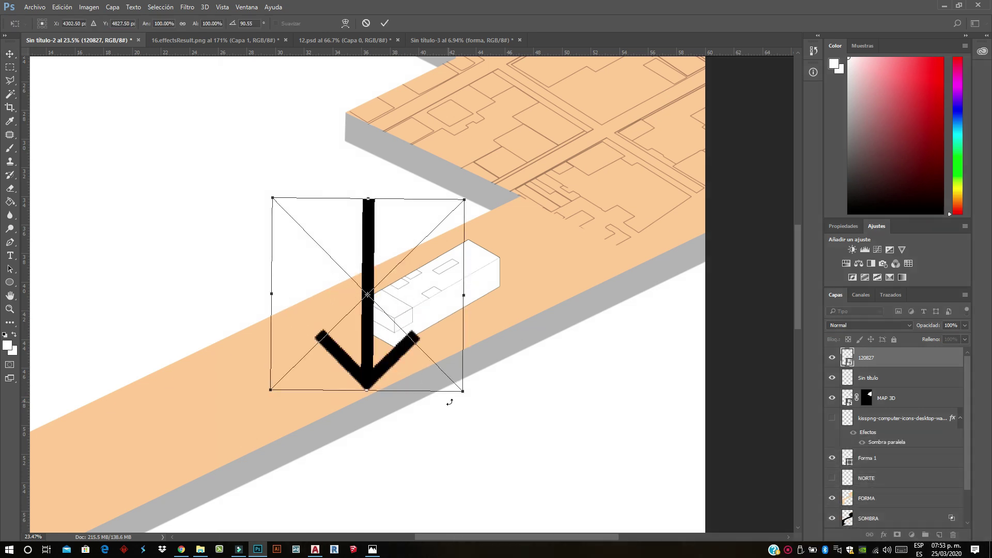
pyautogui.moveTo(462, 394)
pyautogui.mouseDown()
pyautogui.moveTo(304, 246)
pyautogui.moveTo(402, 233)
pyautogui.mouseUp()
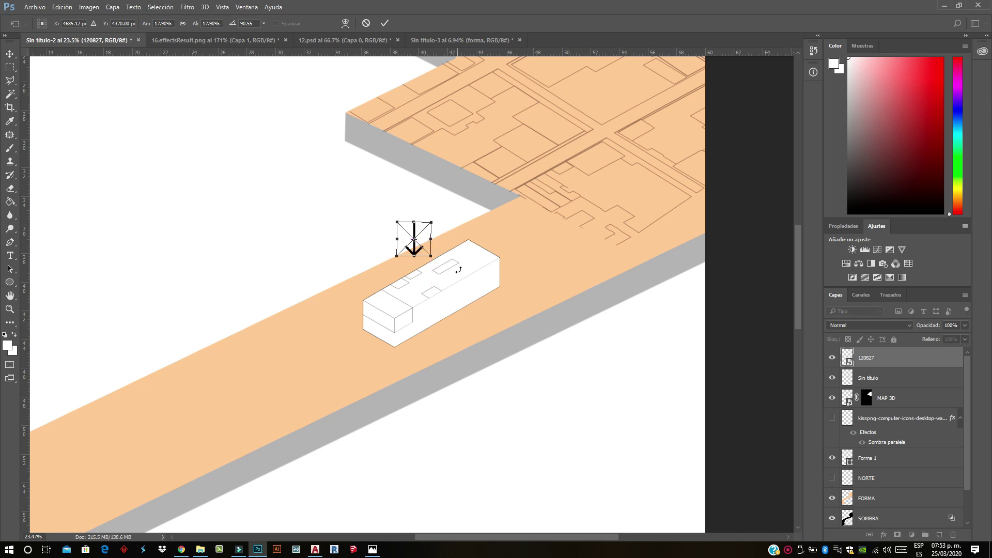
pyautogui.scroll(2, 450, 266)
pyautogui.scroll(2, 450, 267)
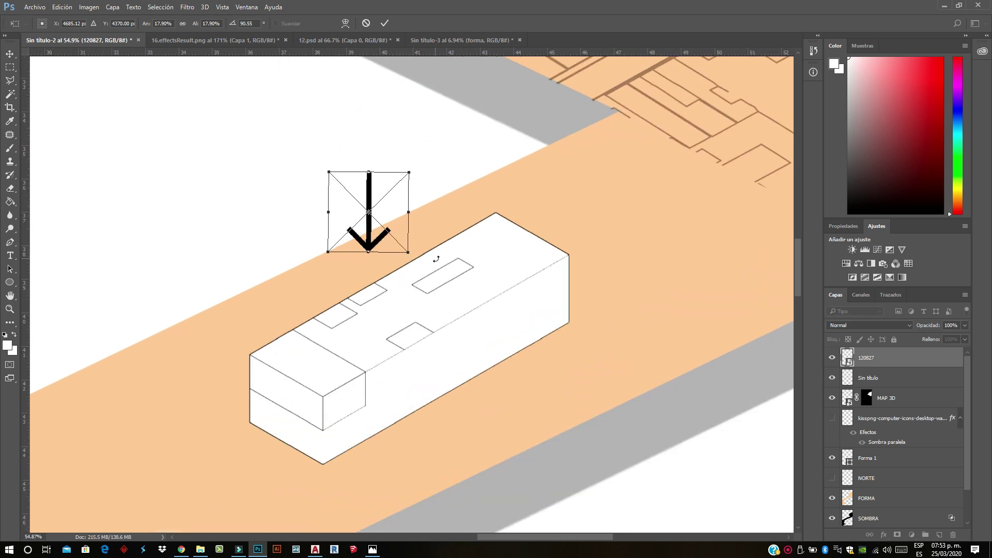
pyautogui.moveTo(386, 239)
pyautogui.mouseDown()
pyautogui.moveTo(460, 263)
pyautogui.moveTo(346, 257)
pyautogui.moveTo(326, 272)
pyautogui.moveTo(399, 295)
pyautogui.mouseUp()
pyautogui.press('Return')
# Add more arrow copies on the building, plus a smaller one angled diagonally at its end
pyautogui.click(880, 398)
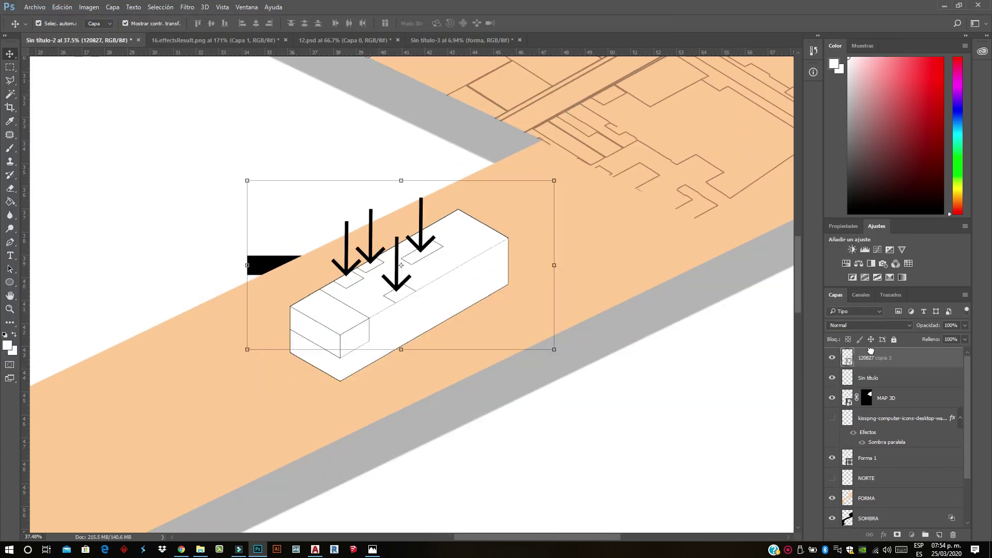
pyautogui.moveTo(554, 419); pyautogui.dragTo(293, 158)
pyautogui.scroll(3, 266, 281)
pyautogui.moveTo(310, 437)
pyautogui.mouseDown()
pyautogui.moveTo(267, 266)
pyautogui.moveTo(285, 246)
pyautogui.mouseUp()
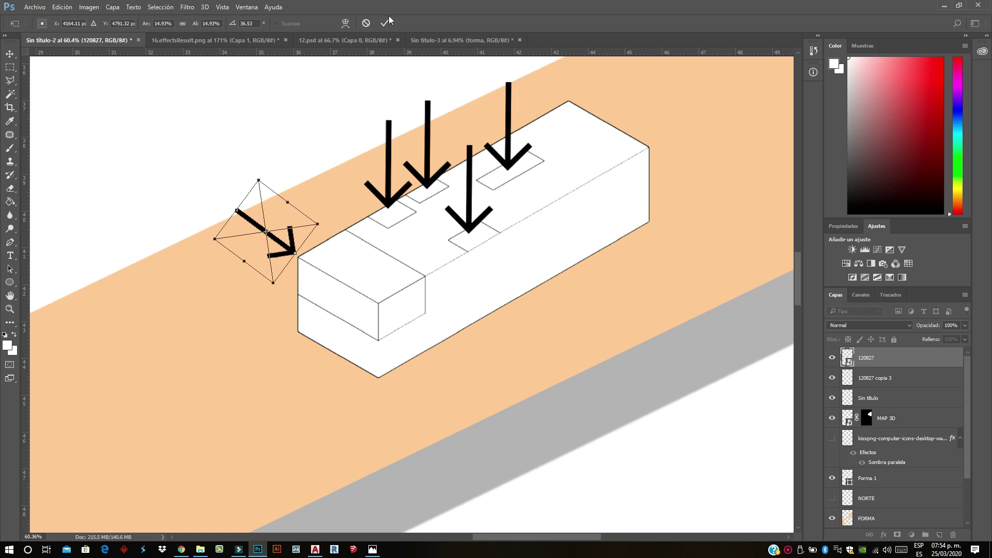
pyautogui.click(385, 23)
# Merge the arrow layers into a single DIAGRAMA1 layer
pyautogui.rightClick(882, 358)
pyautogui.click(858, 358)
pyautogui.write('DIAGRAMA1')
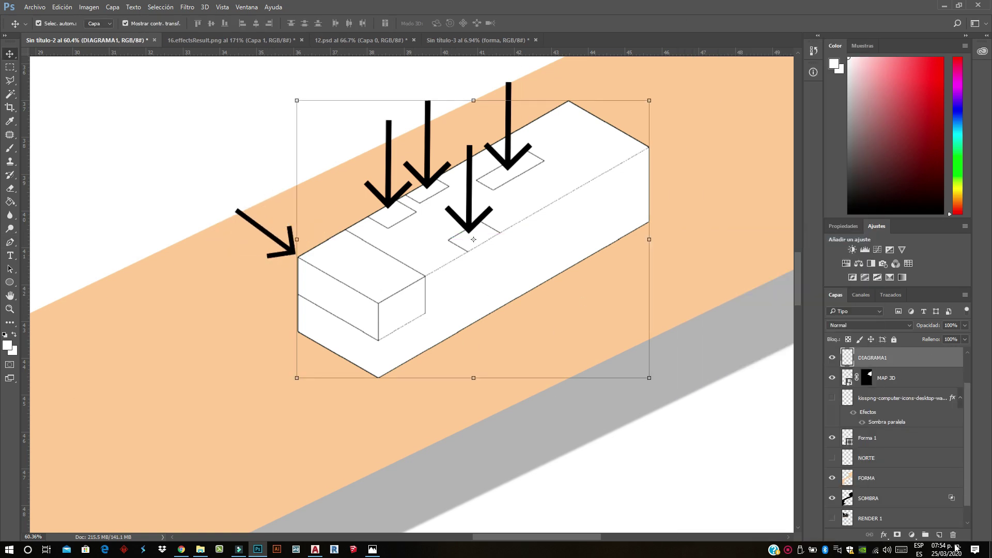
pyautogui.click(6, 345)
# Pick red and trace the end block's side face into a selection with the Pen
pyautogui.click(631, 126)
pyautogui.press('m')
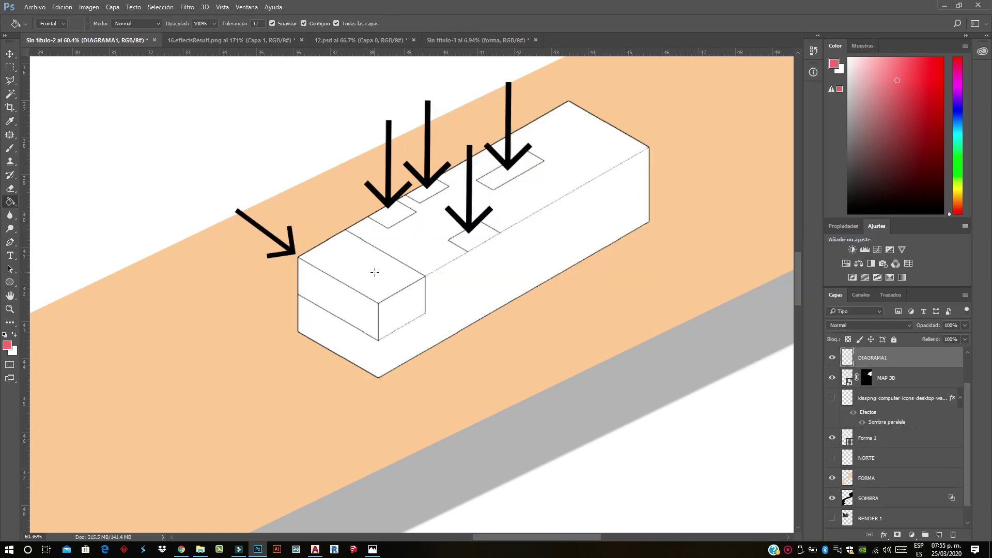
pyautogui.hotkey('alt', 'BackSpace')
pyautogui.scroll(3, 408, 295)
pyautogui.press('p')
pyautogui.click(356, 309)
pyautogui.click(356, 375)
pyautogui.rightClick(398, 323)
pyautogui.click(499, 171)
# Paint the end block's side face red with the Brush
pyautogui.press('Return')
pyautogui.press('b')
pyautogui.moveTo(372, 311); pyautogui.dragTo(414, 321)
pyautogui.scroll(-5, 398, 283)
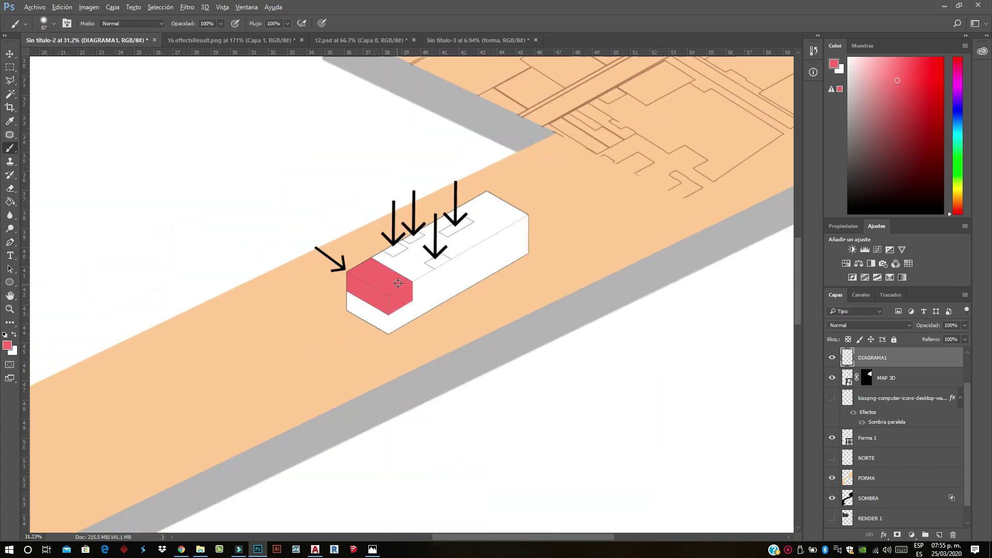
pyautogui.scroll(-5, 398, 284)
# Place the massing image as an embedded object on the slab
pyautogui.click(42, 10)
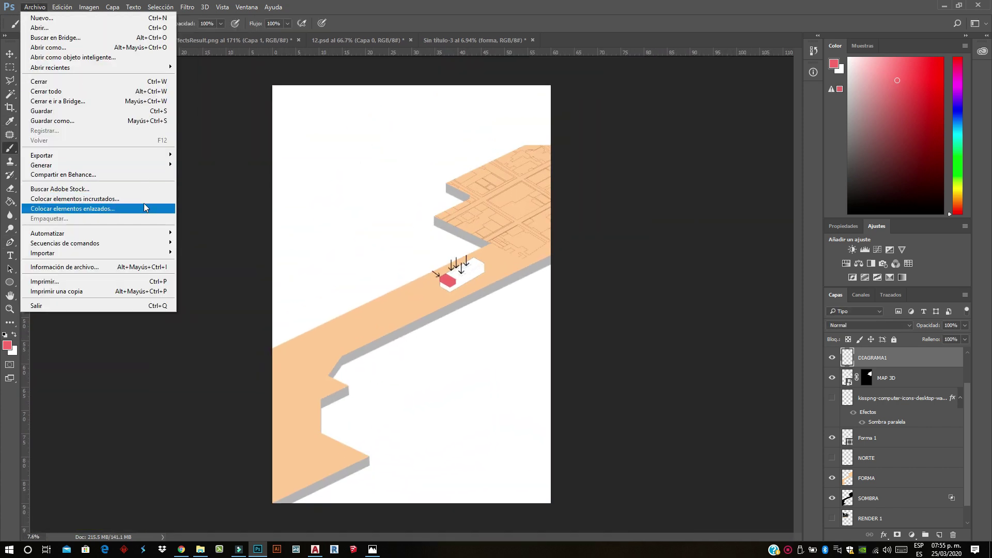
pyautogui.click(166, 209)
pyautogui.doubleClick(322, 154)
pyautogui.press('Return')
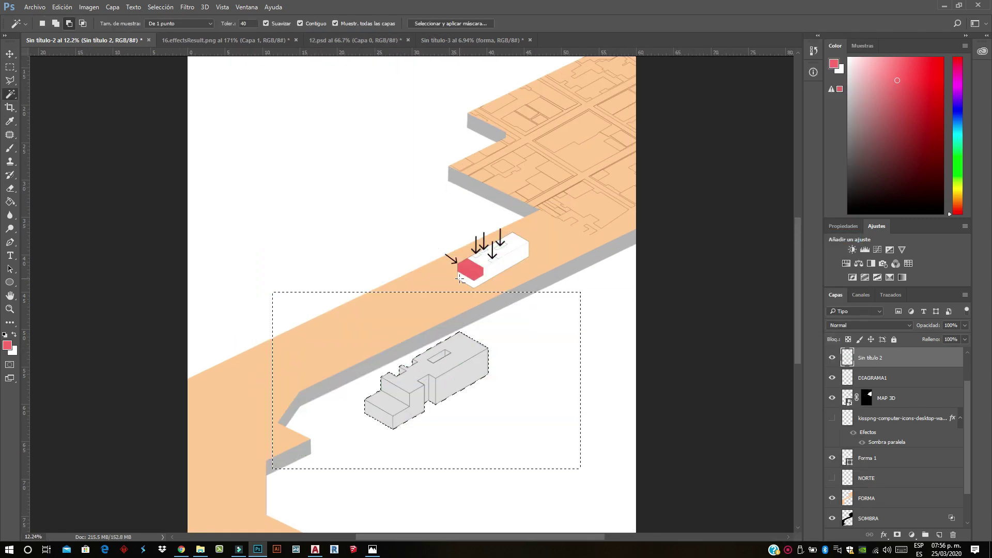
pyautogui.scroll(3, 244, 221)
pyautogui.scroll(1, 316, 223)
pyautogui.scroll(1, 316, 223)
pyautogui.press('Return')
# Rename the massing image layer DIAGRAMA2
pyautogui.rightClick(881, 357)
pyautogui.press('Escape')
pyautogui.rightClick(881, 358)
pyautogui.press('Escape')
# Fill the grey DIAGRAMA2 massing block white with the Paint Bucket
pyautogui.click(10, 202)
pyautogui.press('x')
pyautogui.scroll(-2, 294, 228)
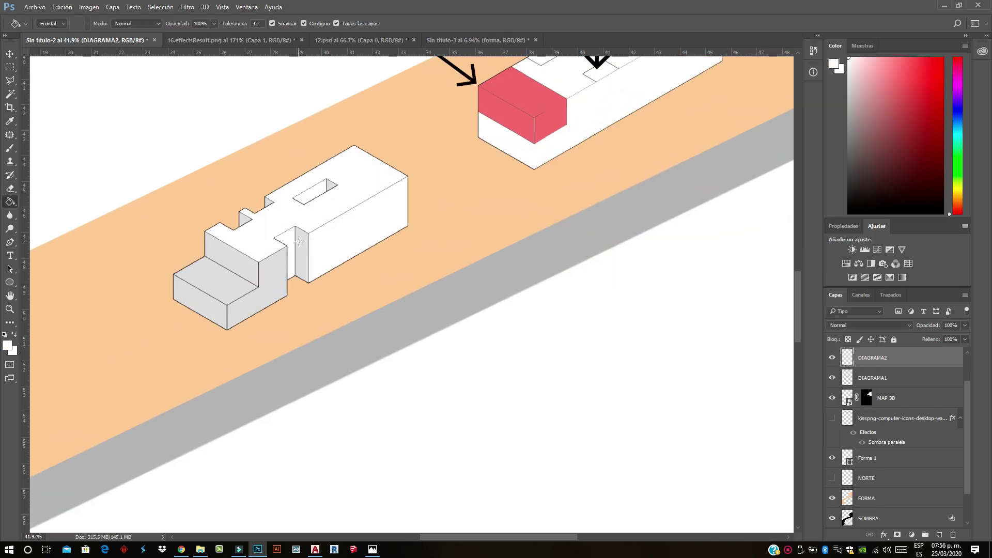
pyautogui.click(290, 248)
pyautogui.scroll(4, 290, 248)
pyautogui.scroll(-5, 289, 248)
pyautogui.press('v')
pyautogui.scroll(-1, 467, 201)
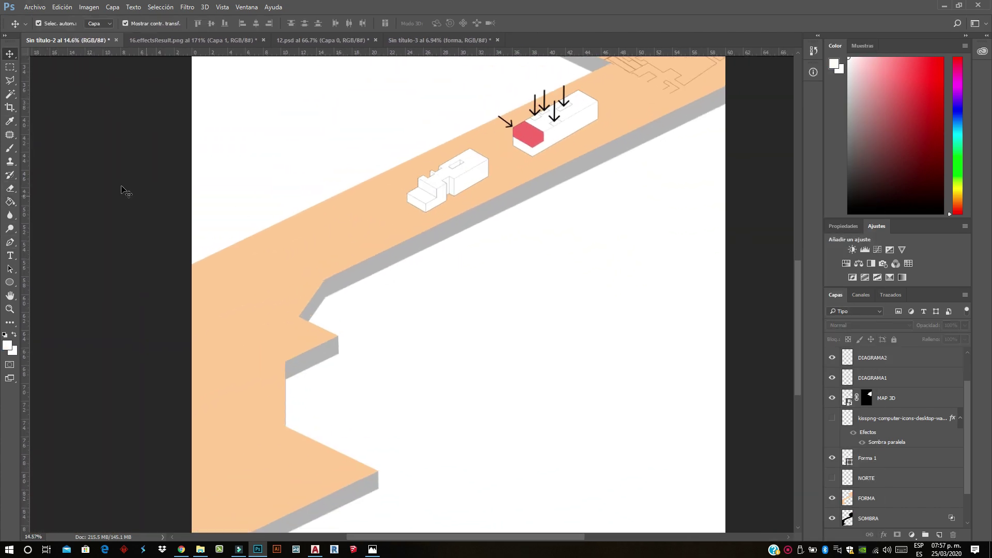
# Place the imagen1 building render and open it as its own document
pyautogui.click(35, 7)
pyautogui.click(136, 200)
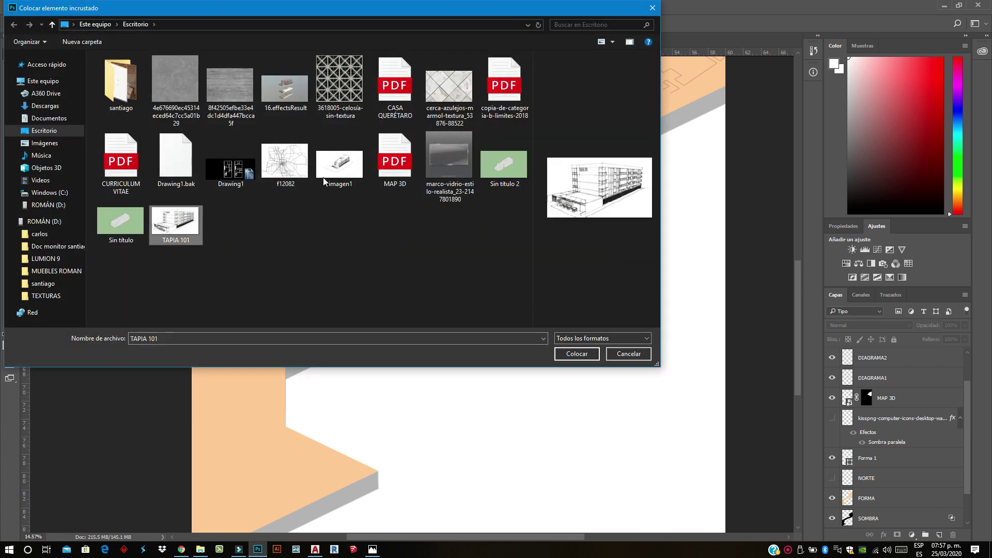
pyautogui.click(329, 178)
pyautogui.click(571, 356)
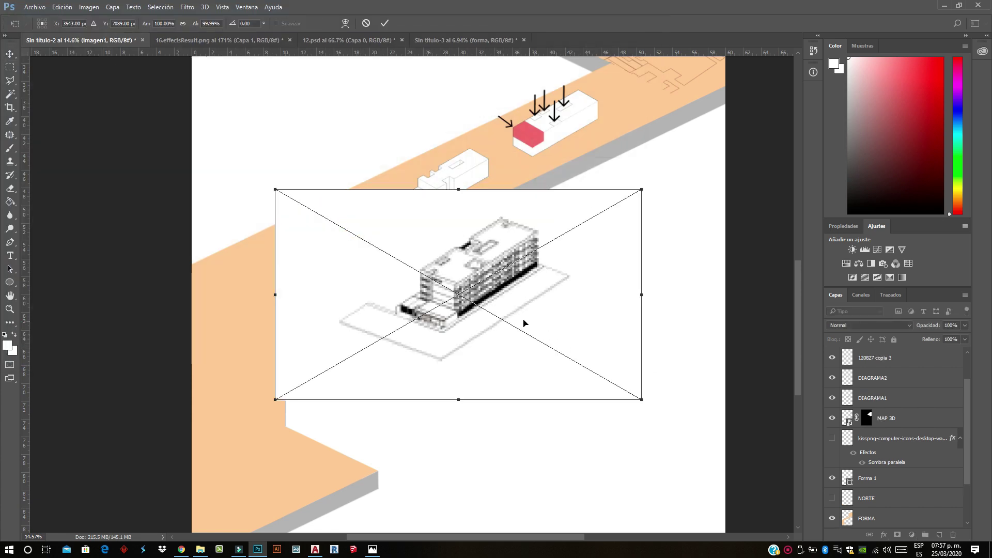
pyautogui.press('Return')
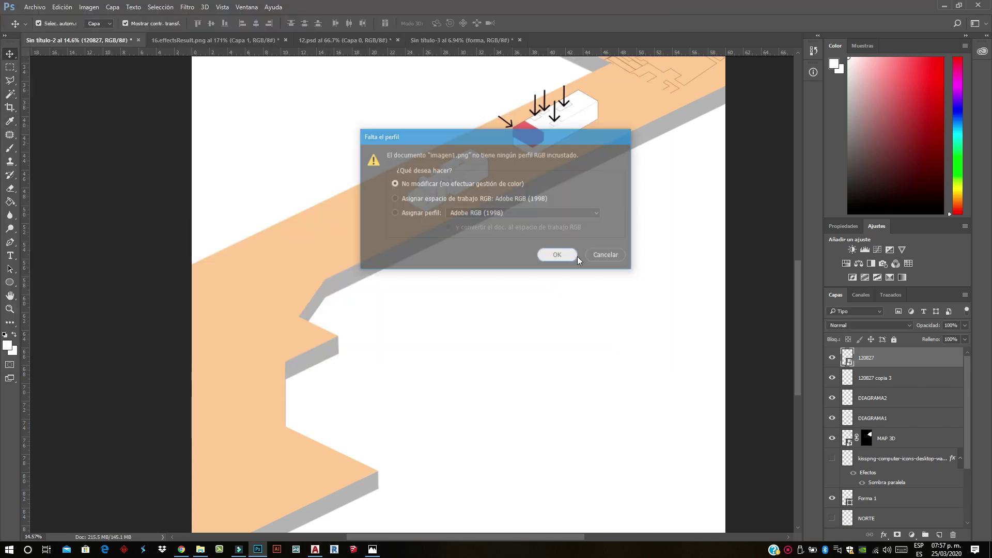
pyautogui.click(576, 255)
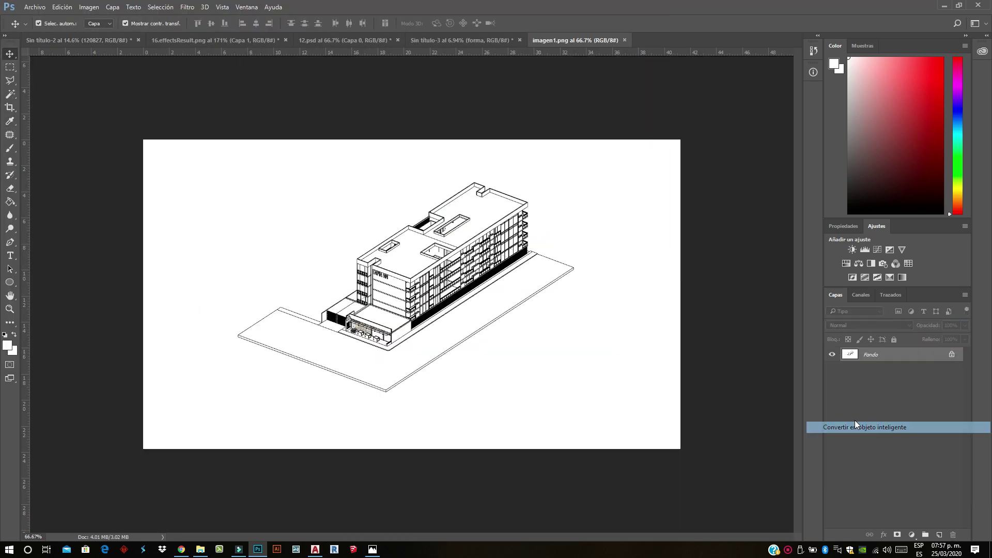
# Delete the render's white background and drag the cut-out into the presentation sheet
pyautogui.click(10, 188)
pyautogui.click(299, 210)
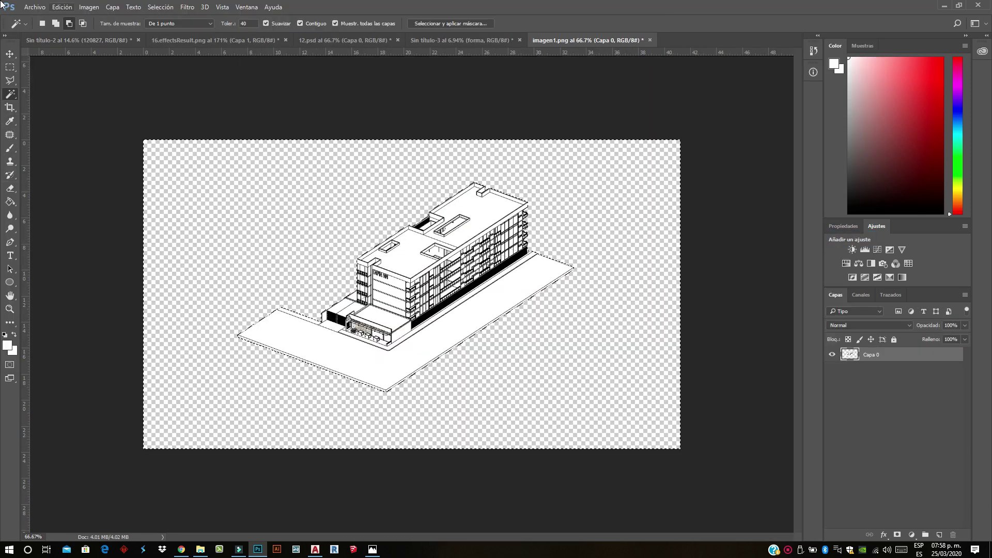
pyautogui.press('v')
pyautogui.moveTo(403, 269); pyautogui.dragTo(312, 171)
# Enlarge the building render and set it on the slab left of the massing diagrams
pyautogui.moveTo(377, 200); pyautogui.dragTo(474, 145)
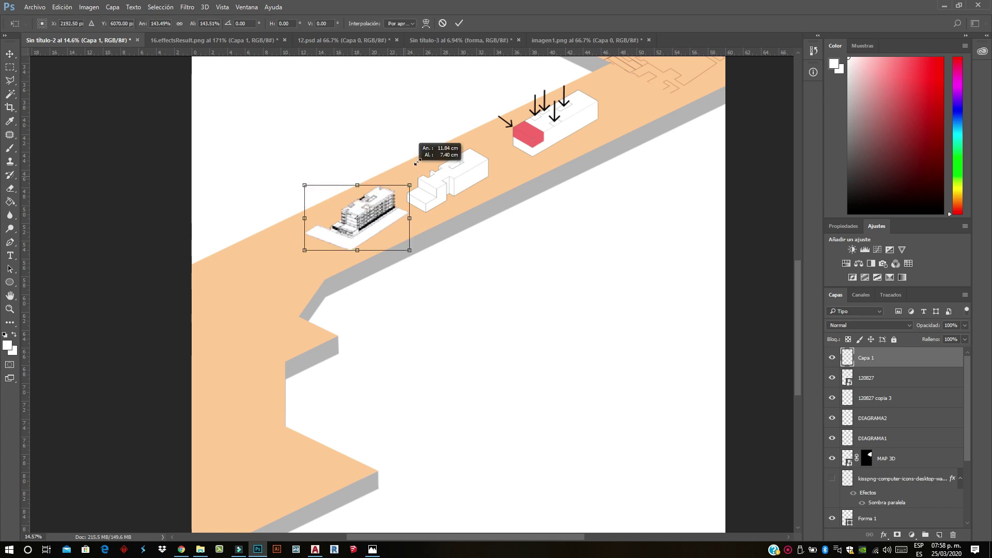
pyautogui.moveTo(434, 184)
pyautogui.mouseDown()
pyautogui.moveTo(395, 201)
pyautogui.moveTo(402, 195)
pyautogui.moveTo(384, 190)
pyautogui.mouseUp()
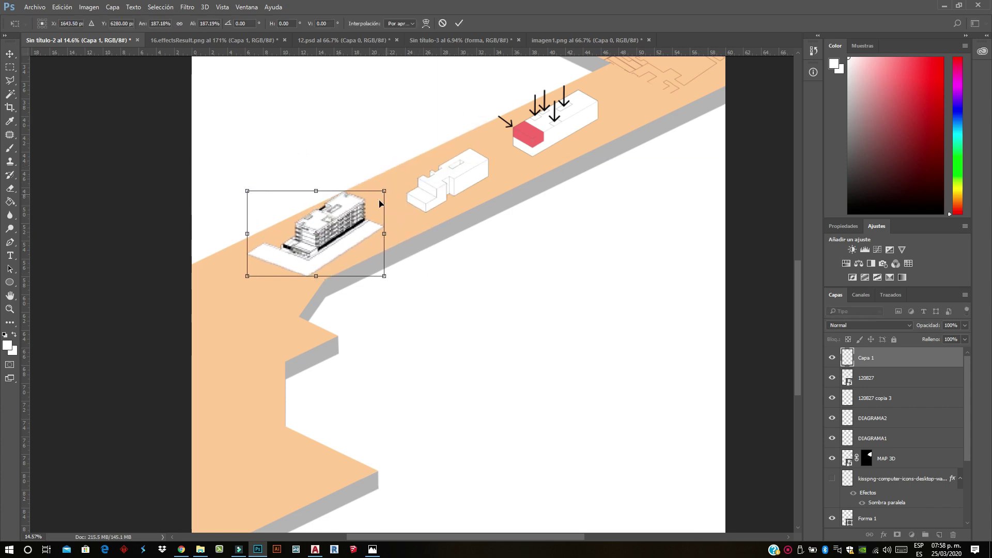
pyautogui.moveTo(356, 226); pyautogui.dragTo(374, 221)
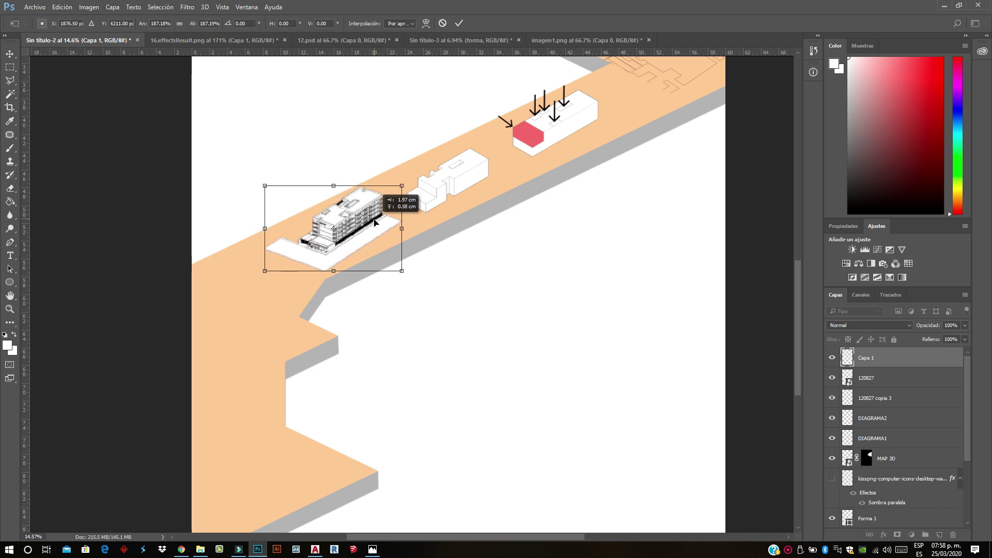
pyautogui.scroll(2, 400, 189)
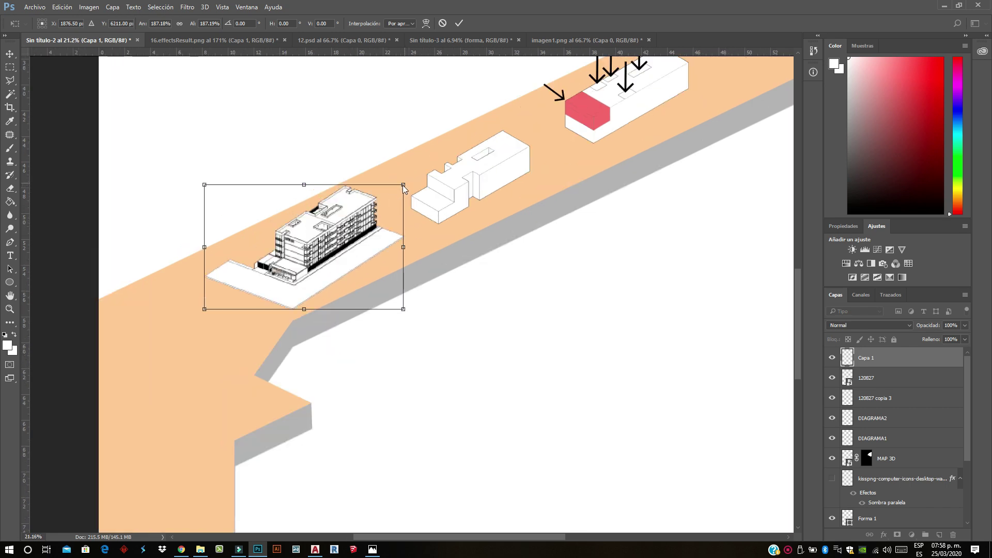
pyautogui.moveTo(343, 241); pyautogui.dragTo(358, 229)
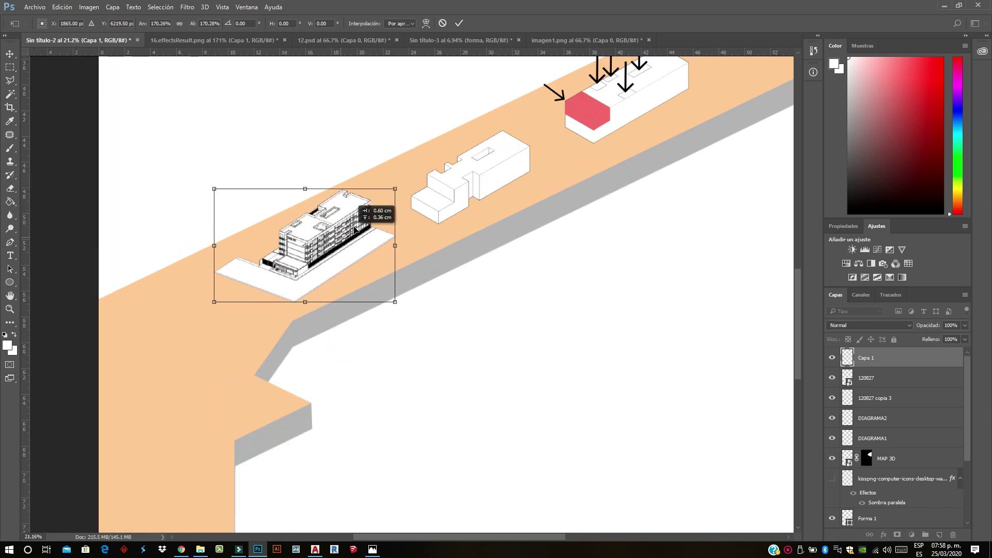
pyautogui.click(457, 26)
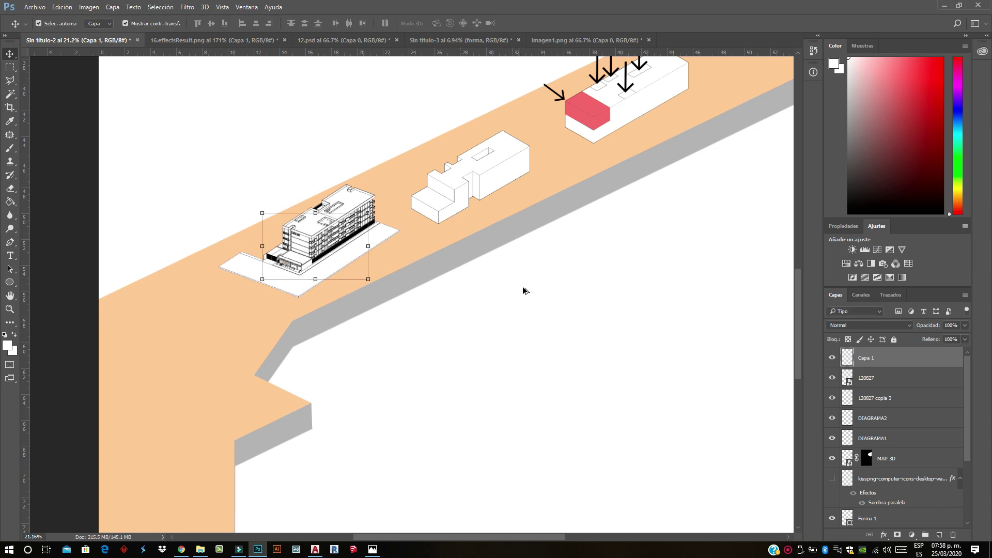
pyautogui.scroll(-1, 524, 256)
pyautogui.scroll(1, 665, 154)
# Select the white background layer, then undo an accidental background copy
pyautogui.scroll(-2, 665, 153)
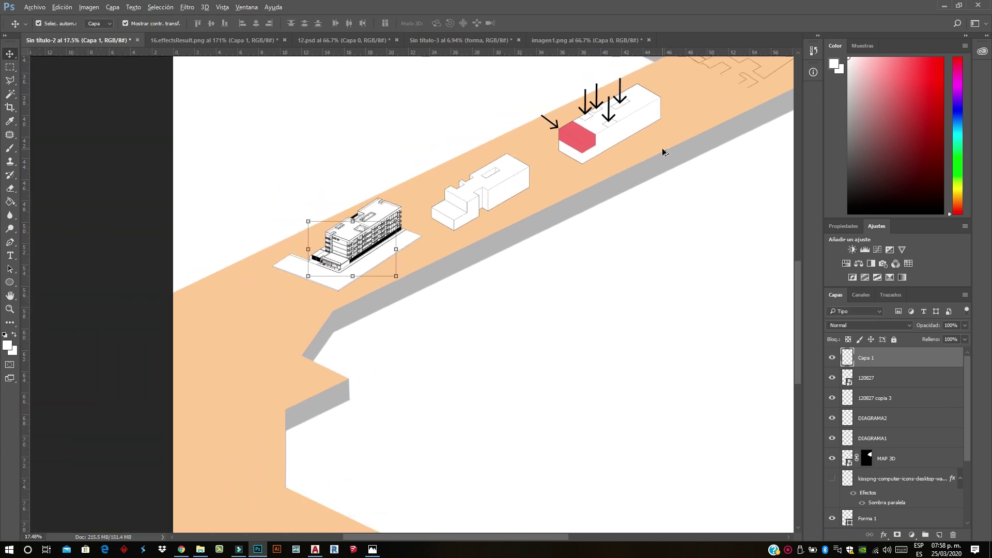
pyautogui.click(665, 184)
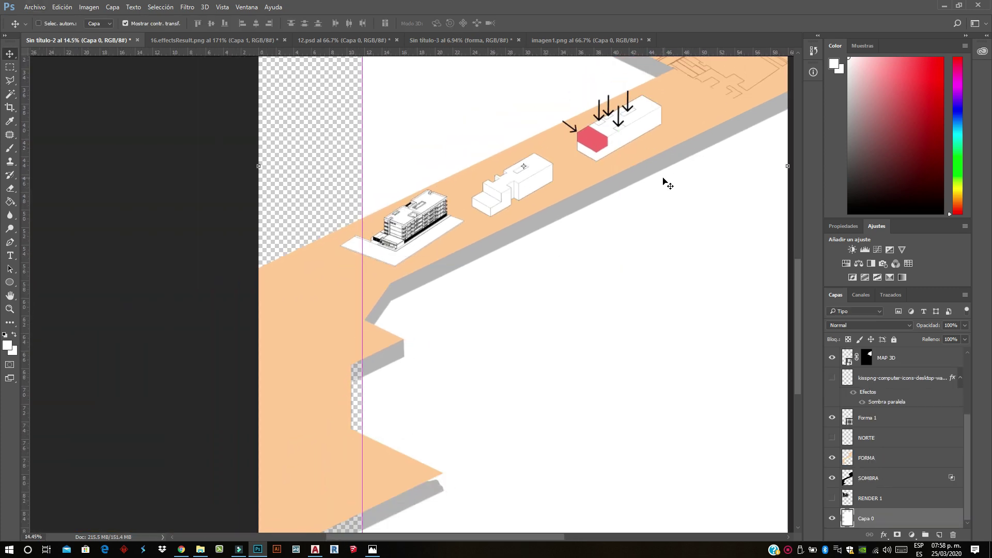
pyautogui.moveTo(413, 537); pyautogui.dragTo(459, 538)
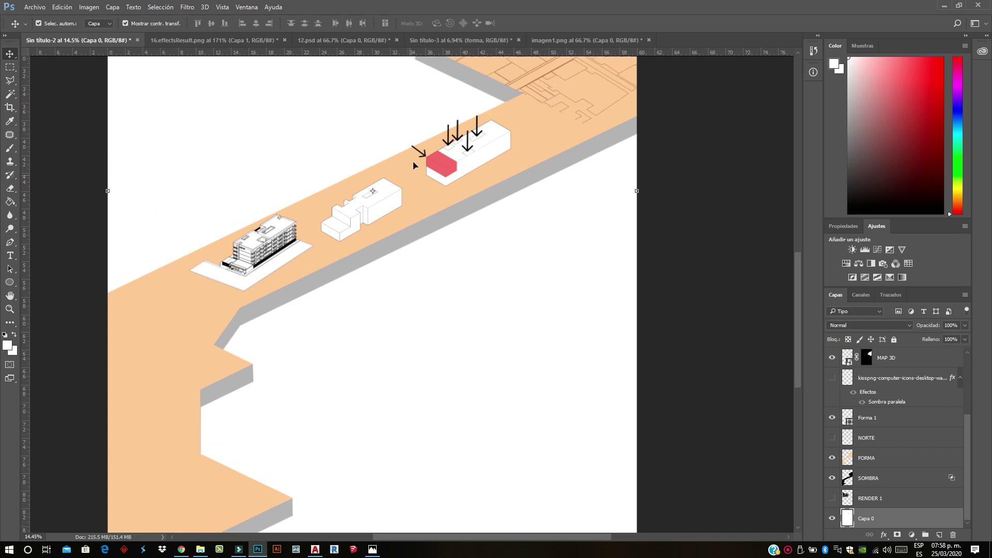
pyautogui.scroll(1, 465, 212)
pyautogui.scroll(1, 465, 212)
pyautogui.moveTo(383, 176); pyautogui.dragTo(538, 292)
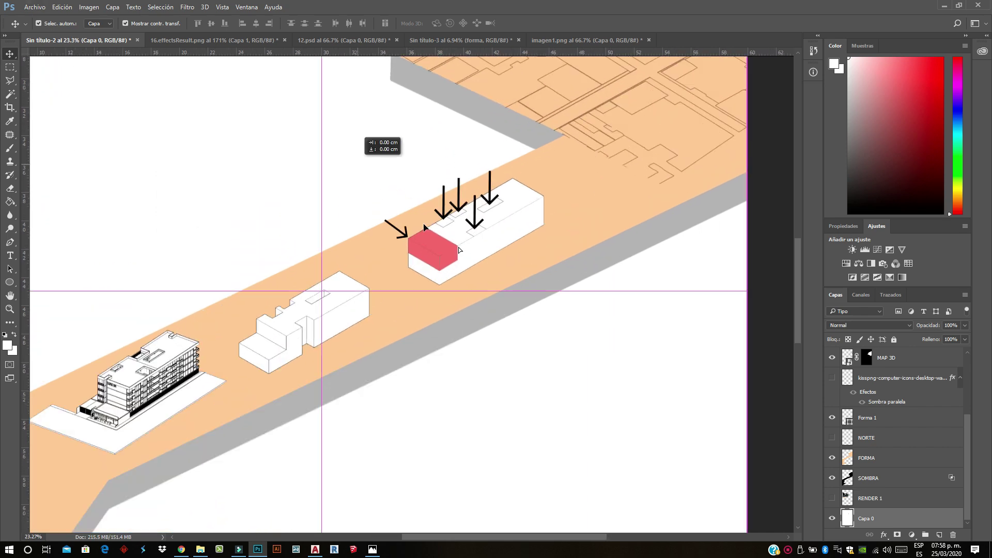
pyautogui.hotkey('ctrl', 'z')
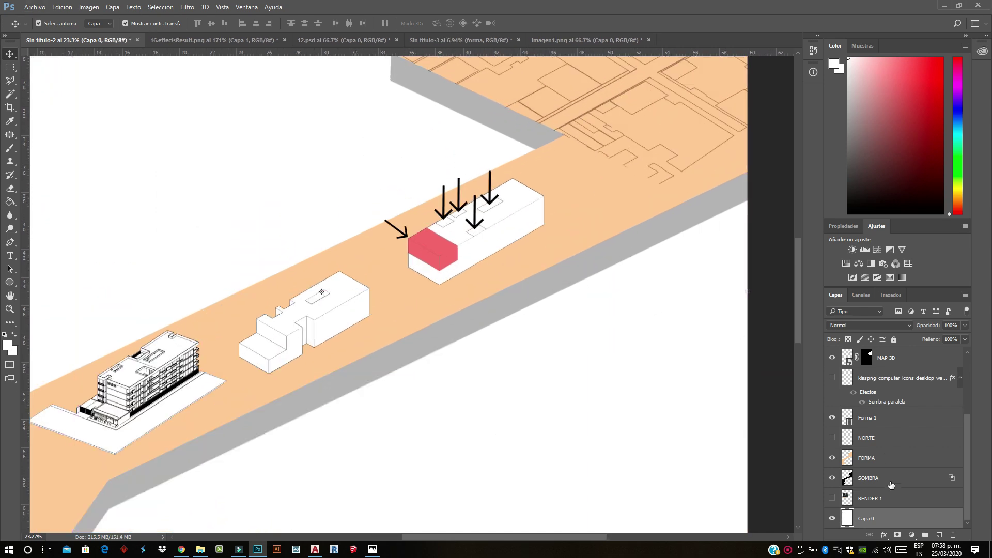
# Move the middle white massing block up-right and duplicate the detailed building along the slab
pyautogui.scroll(3, 878, 420)
pyautogui.click(866, 378)
pyautogui.keyDown('shift'); pyautogui.click(873, 438); pyautogui.keyUp('shift')
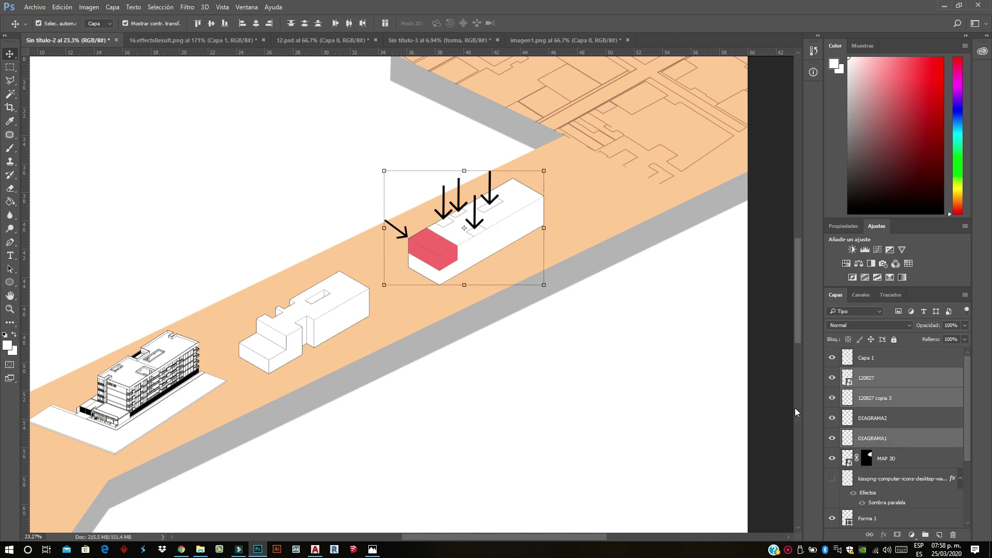
pyautogui.moveTo(486, 248); pyautogui.dragTo(536, 225)
pyautogui.moveTo(369, 305); pyautogui.dragTo(434, 274)
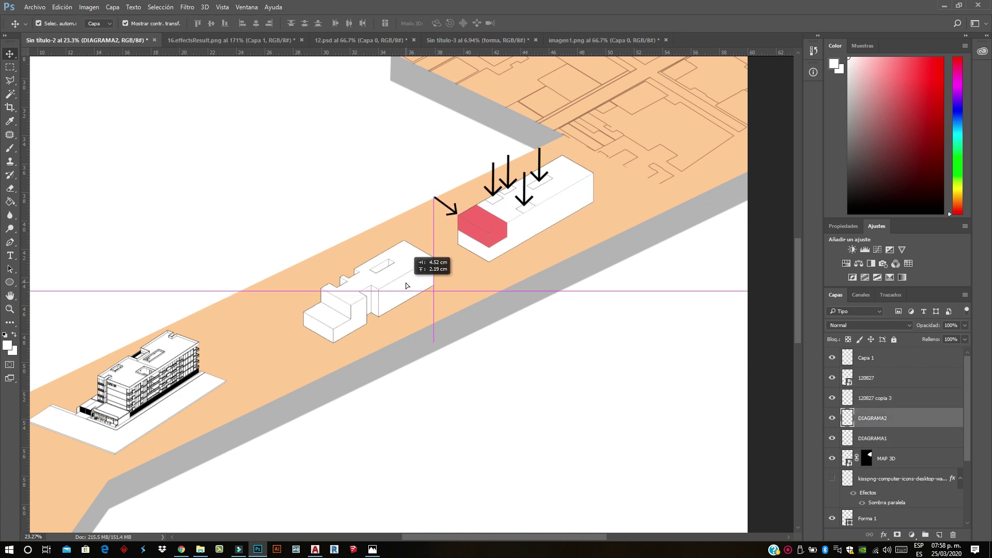
pyautogui.moveTo(188, 373)
pyautogui.mouseDown()
pyautogui.moveTo(179, 403)
pyautogui.moveTo(186, 398)
pyautogui.mouseUp()
pyautogui.scroll(-3, 445, 296)
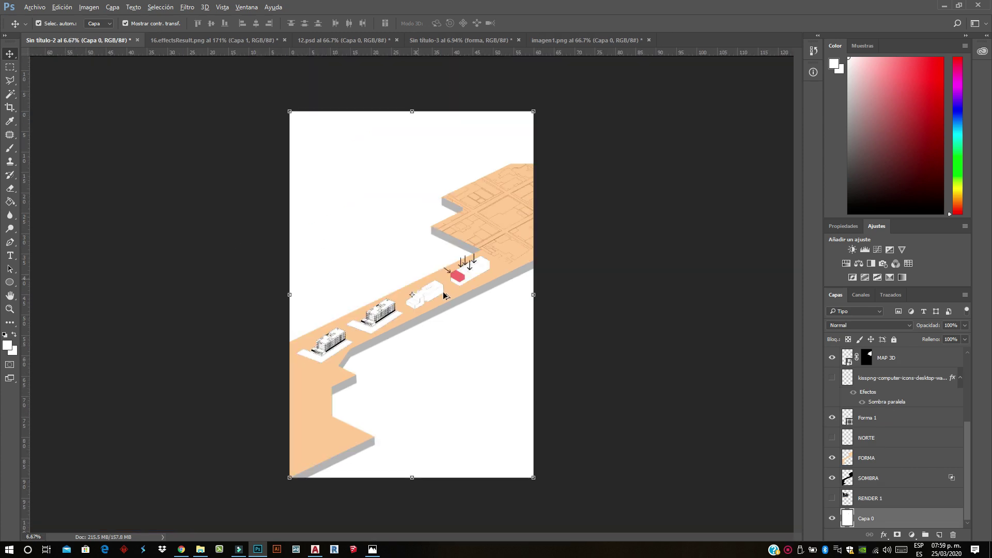
pyautogui.scroll(2, 446, 296)
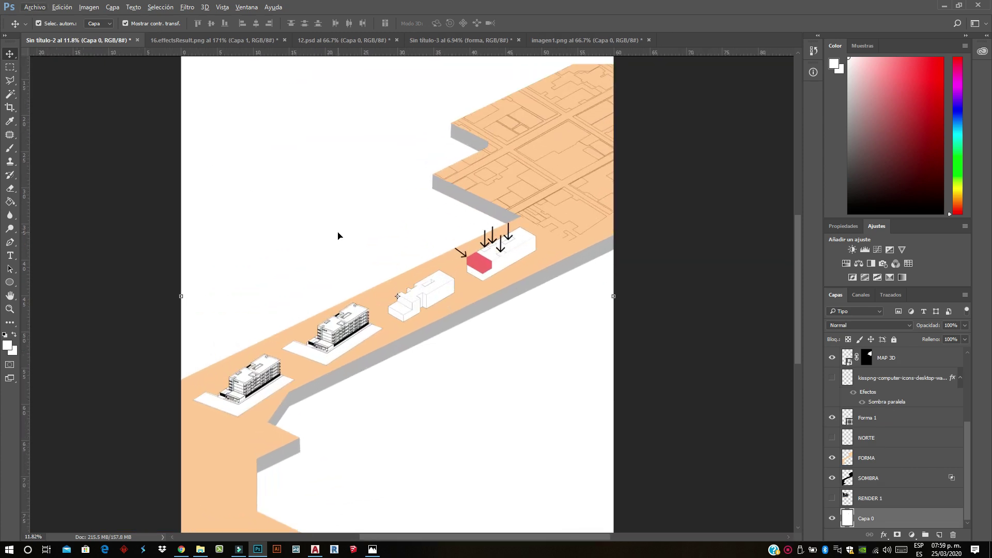
# Browse Pictures > CS RENDER, select LAMINA 1 REPENTINA, and minimize File Explorer
pyautogui.click(200, 550)
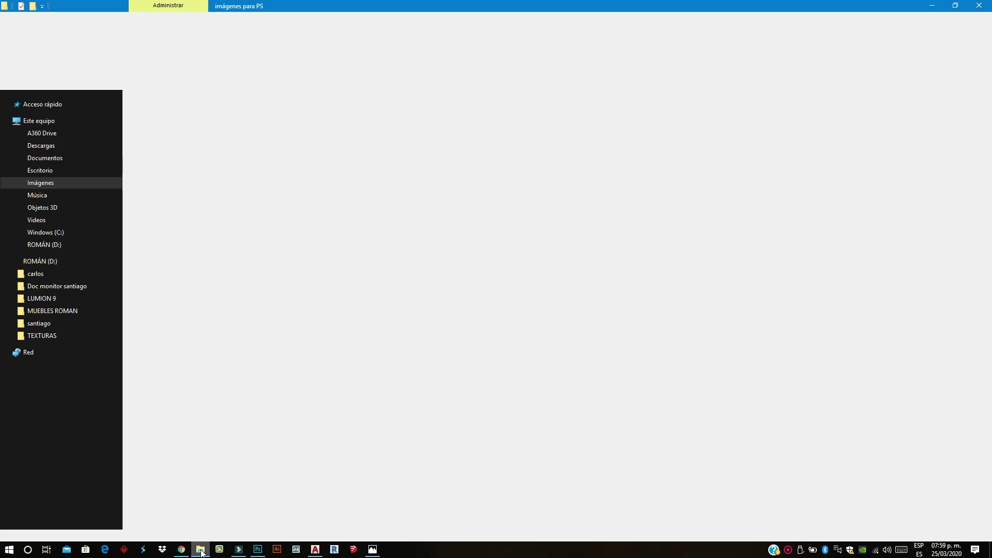
pyautogui.click(54, 149)
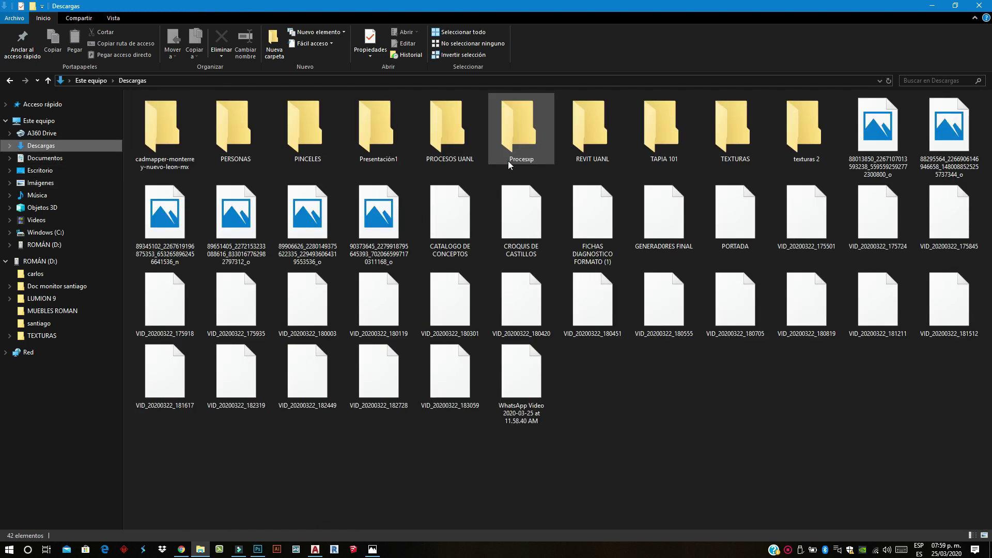
pyautogui.click(69, 161)
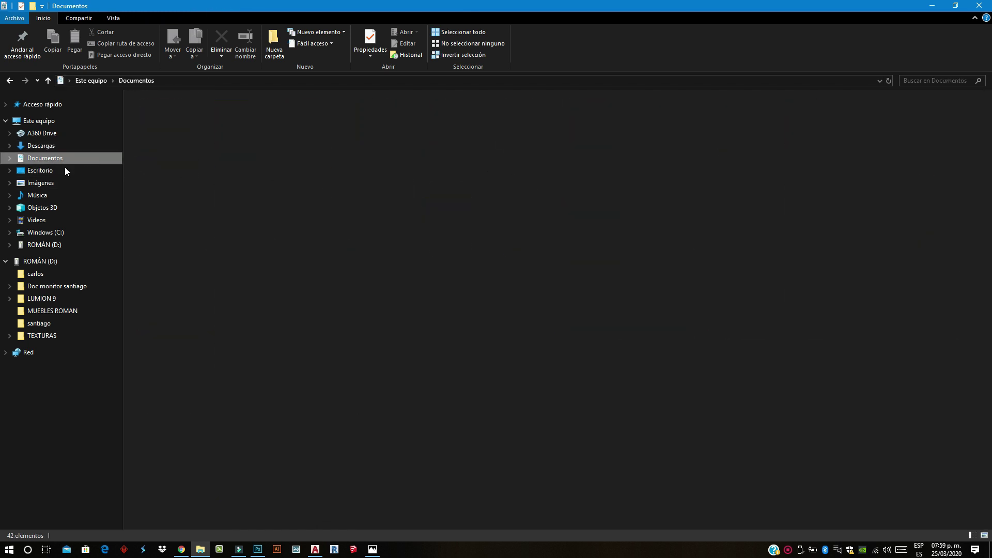
pyautogui.click(57, 179)
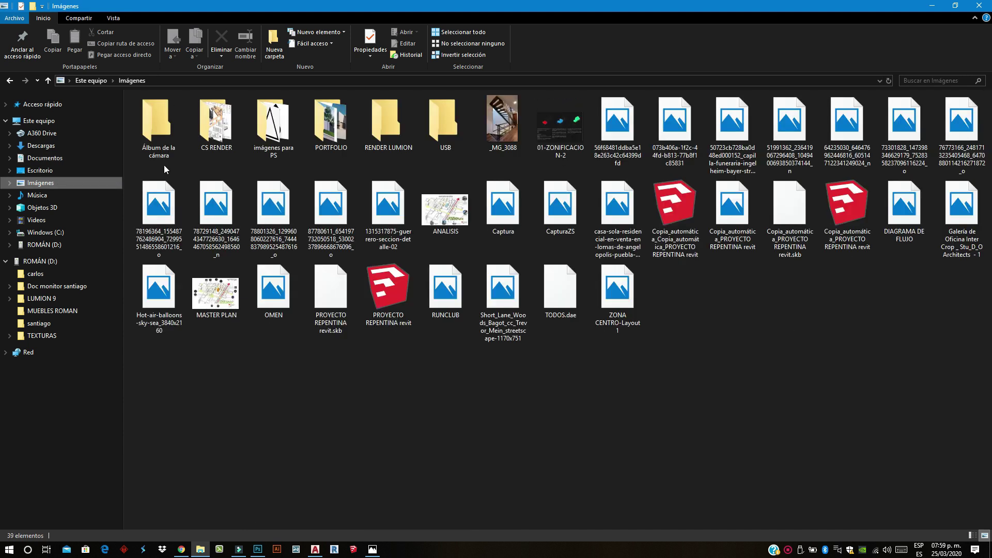
pyautogui.doubleClick(217, 126)
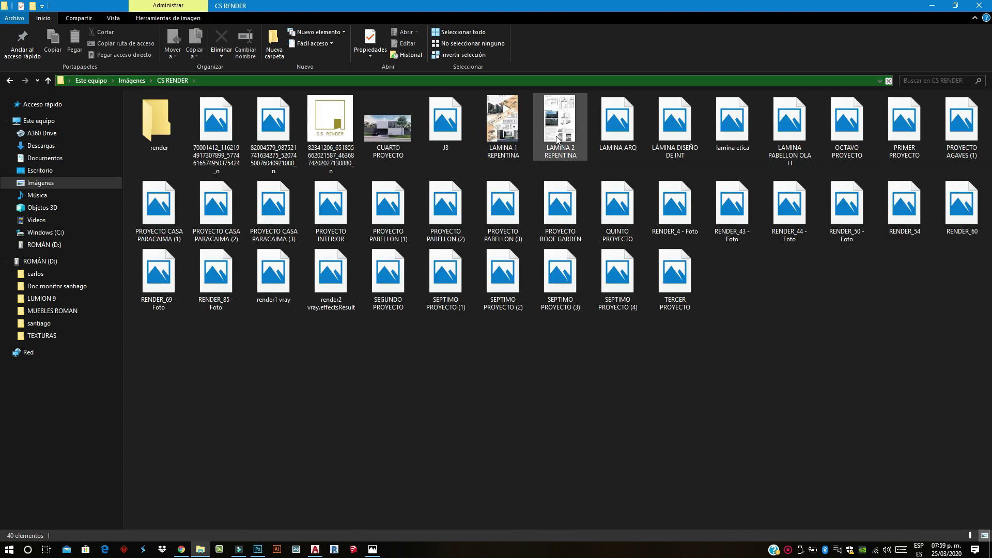
pyautogui.press('l')
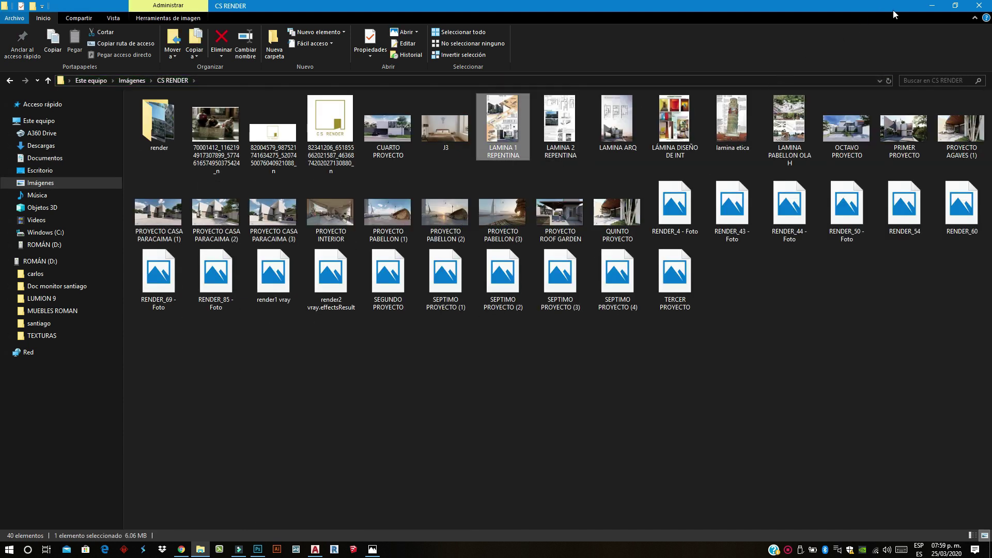
pyautogui.click(929, 8)
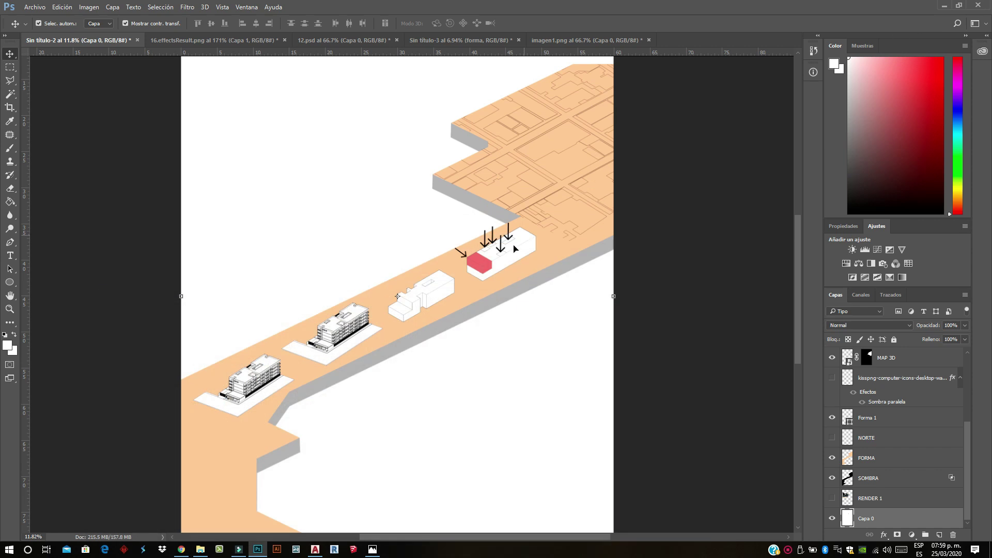
# Copy the 12.psd building render onto the Sin título-2 slab, enlarge it slightly, then view the reference in Photos
pyautogui.scroll(1, 553, 239)
pyautogui.scroll(-1, 556, 234)
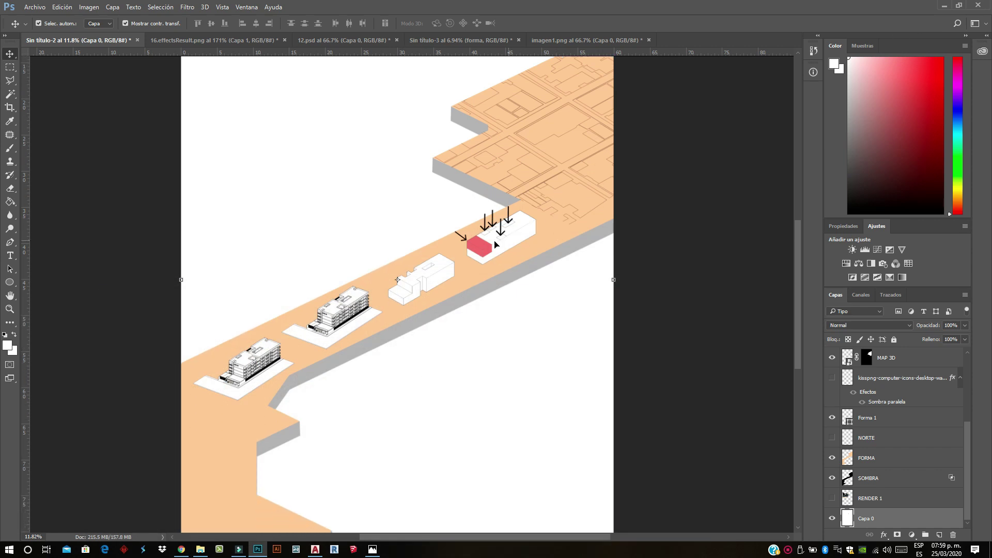
pyautogui.scroll(2, 498, 245)
pyautogui.click(475, 43)
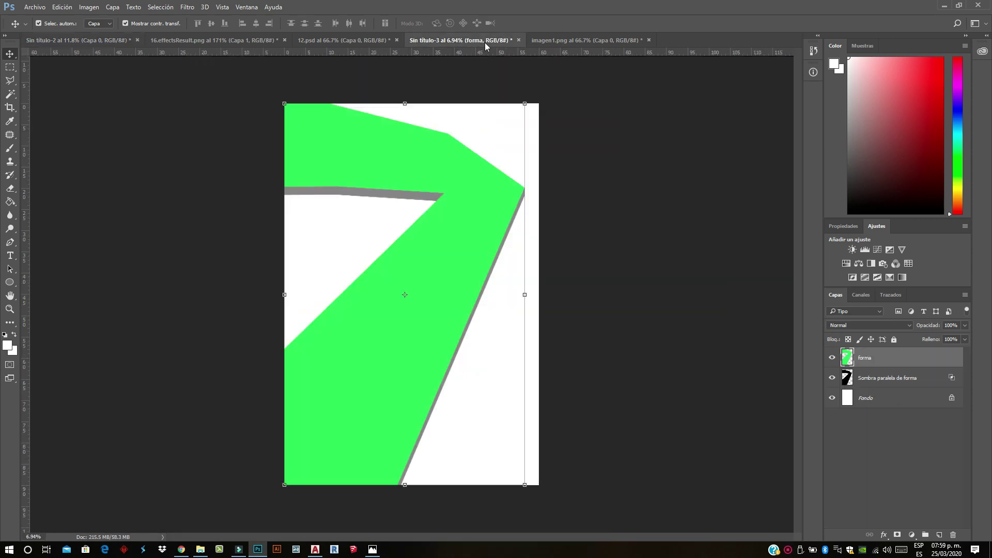
pyautogui.click(351, 43)
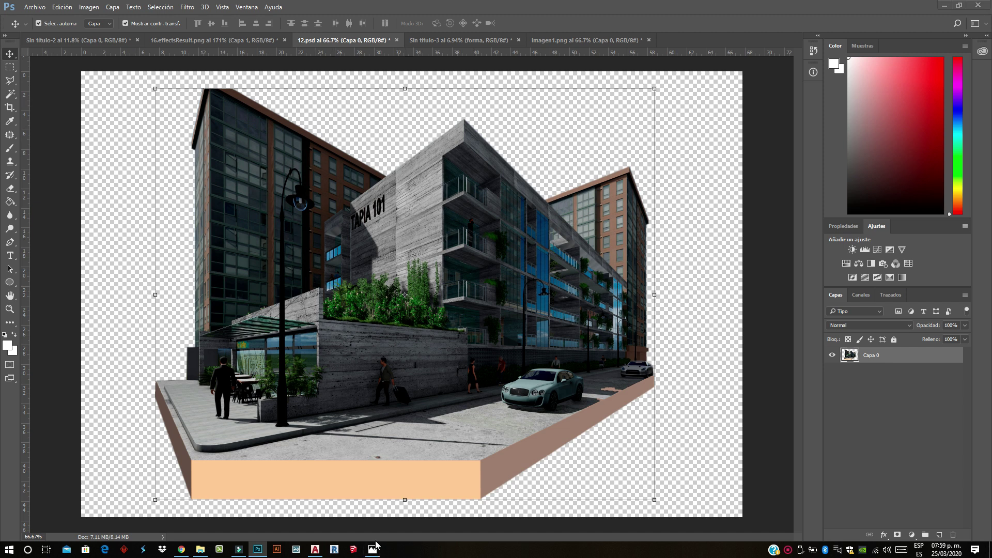
pyautogui.moveTo(429, 398)
pyautogui.mouseDown()
pyautogui.moveTo(310, 200)
pyautogui.moveTo(369, 281)
pyautogui.mouseUp()
pyautogui.moveTo(427, 136); pyautogui.dragTo(433, 127)
pyautogui.press('Return')
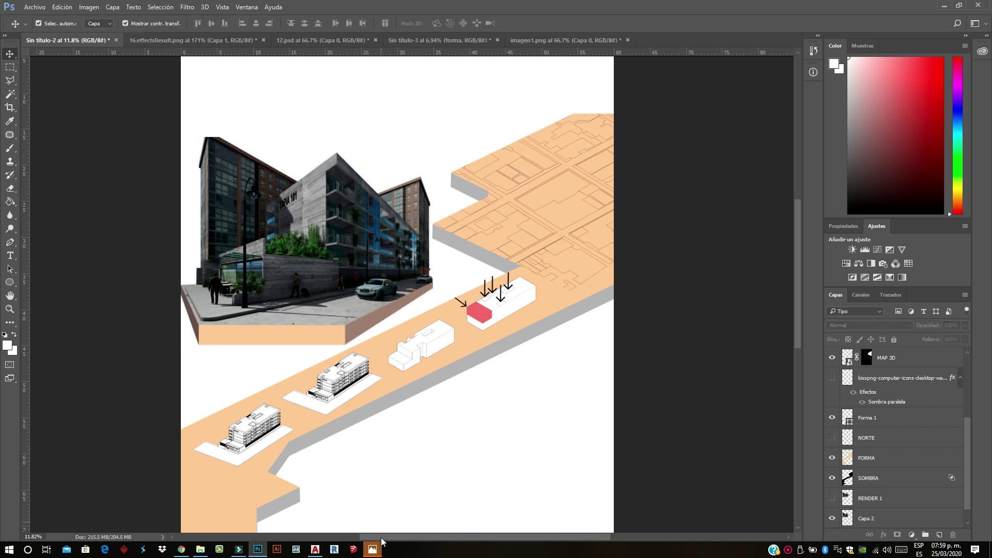
pyautogui.click(405, 501)
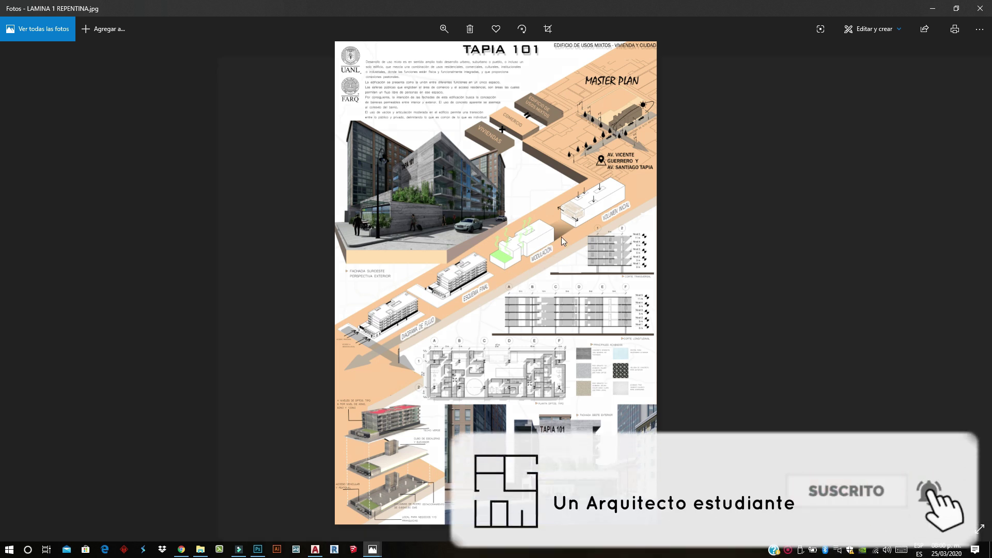
# Advance to the next photo in Photos, then return to the Photoshop site sheet
pyautogui.press('Left')
pyautogui.click(296, 550)
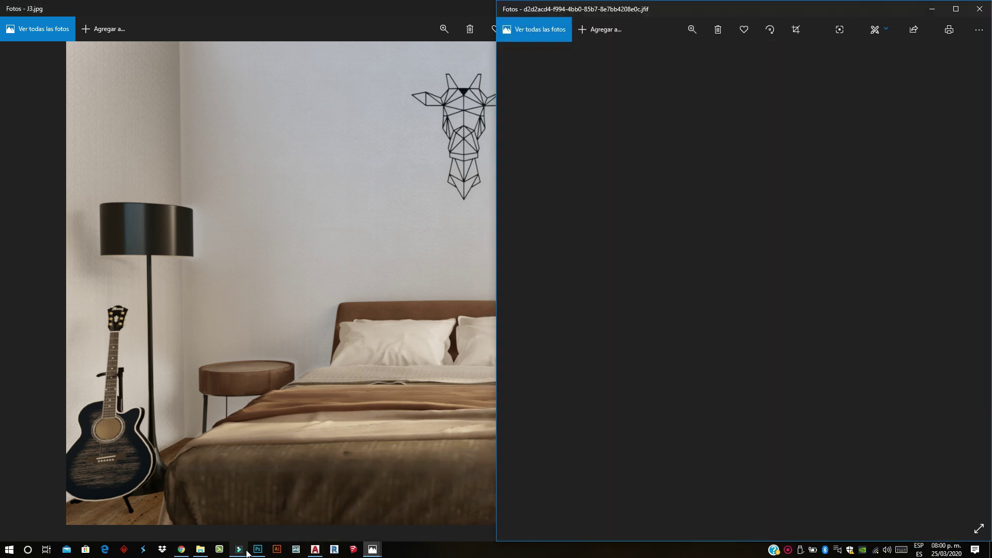
pyautogui.click(258, 550)
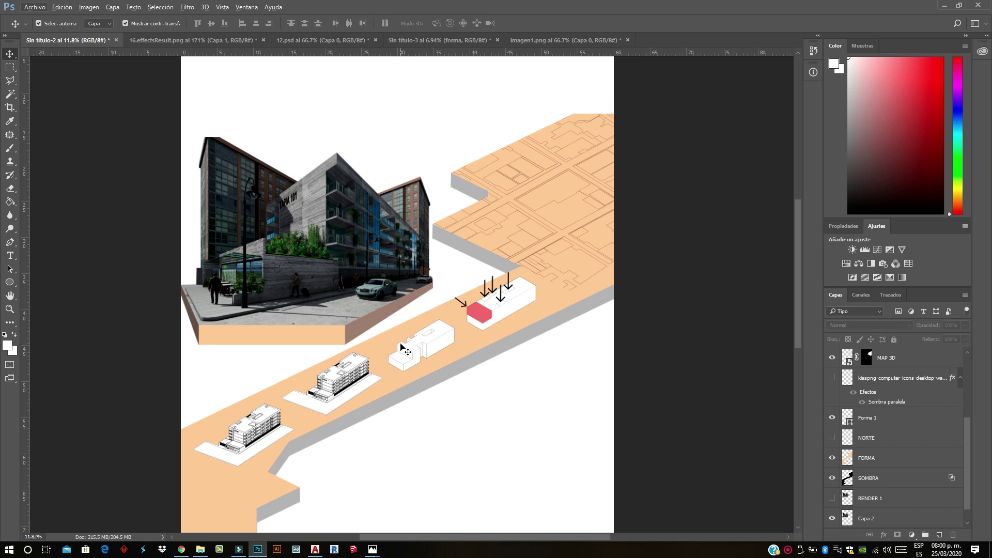
# Convert the DIAGRAMA2 layer to a smart object, then rasterize it
pyautogui.scroll(2, 402, 344)
pyautogui.scroll(2, 402, 343)
pyautogui.scroll(2, 414, 357)
pyautogui.scroll(2, 422, 367)
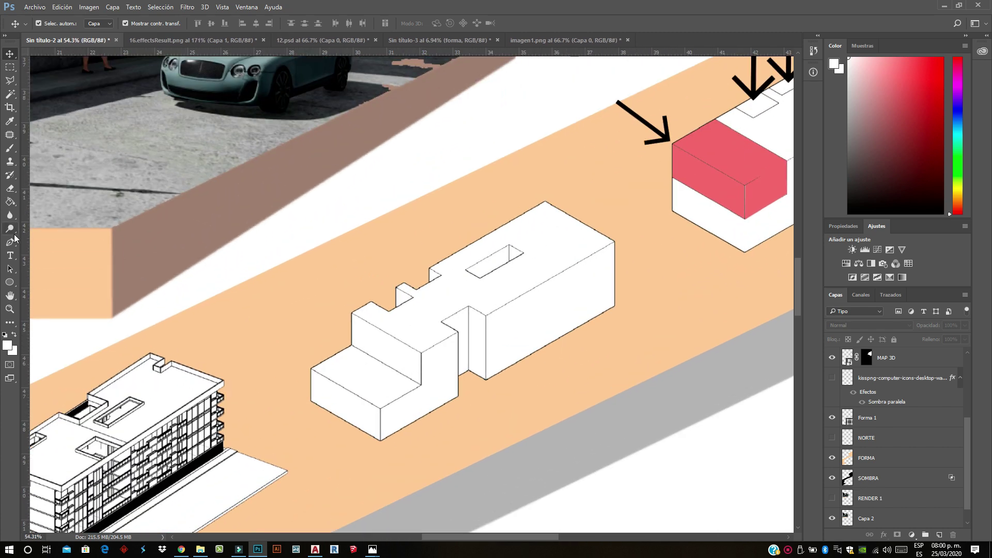
pyautogui.click(591, 324)
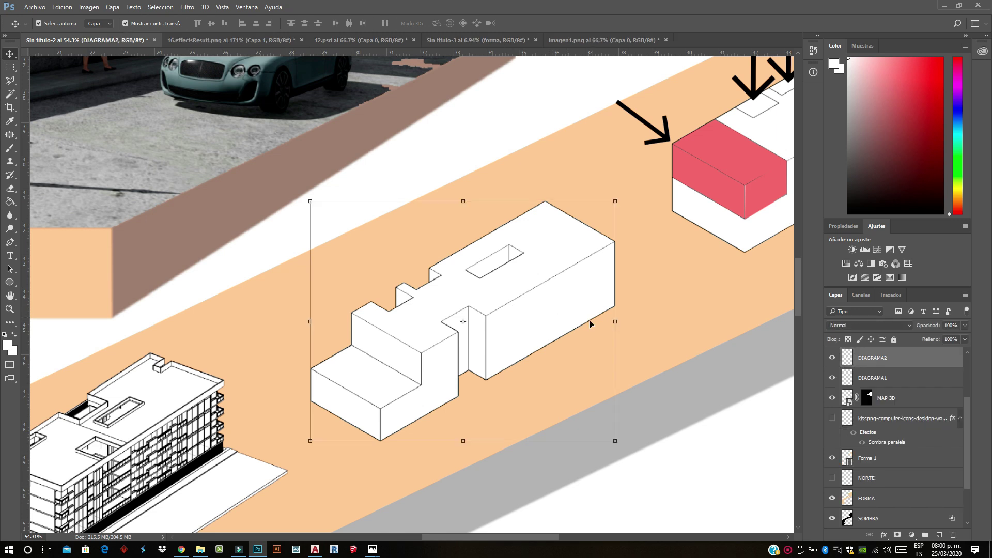
pyautogui.rightClick(887, 360)
pyautogui.click(769, 195)
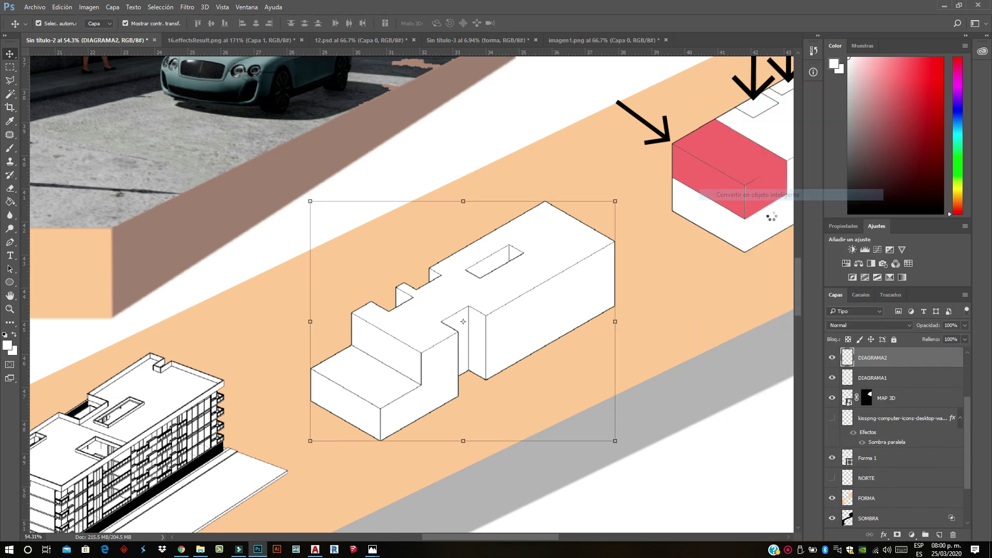
pyautogui.rightClick(878, 358)
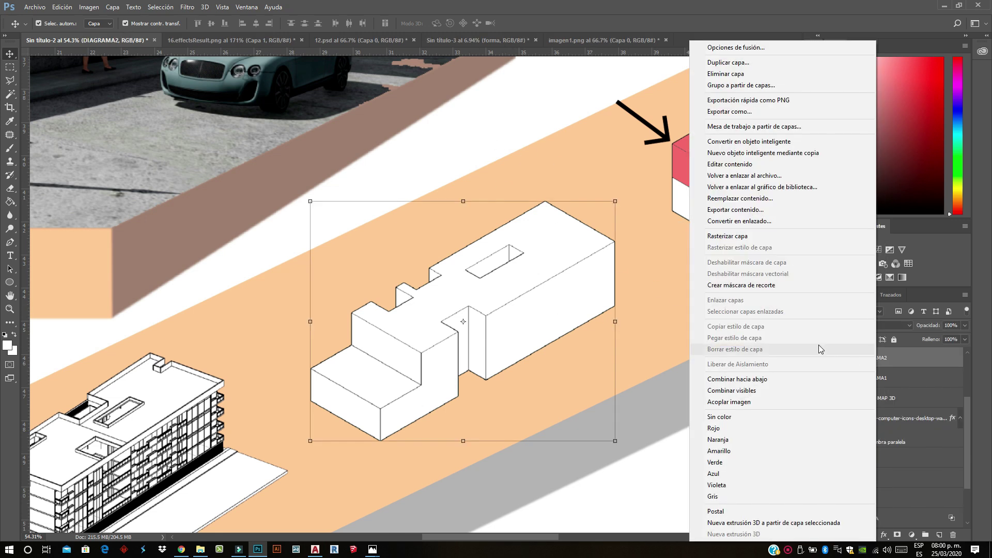
pyautogui.click(734, 241)
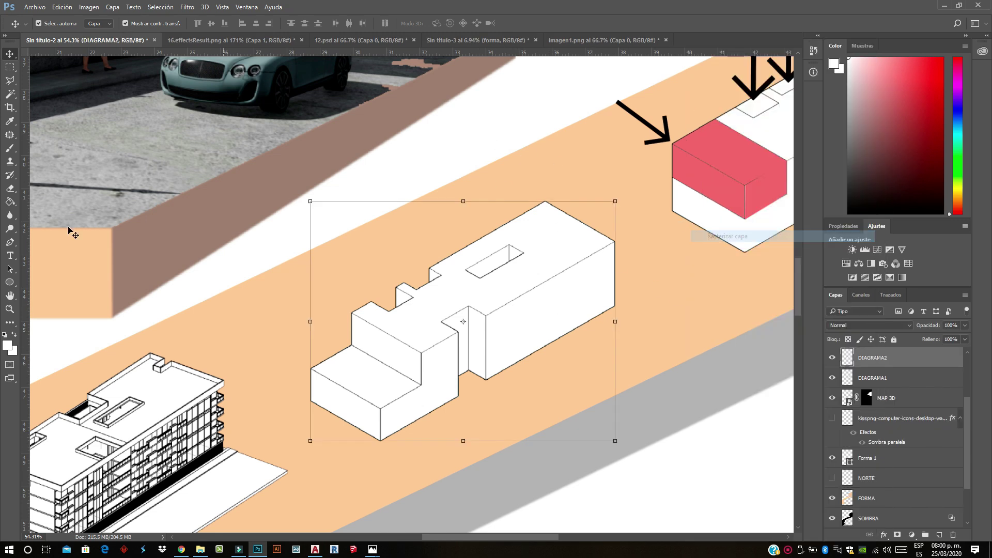
# Paint the low front volume's top face light green (#acfe92) with the Paint Bucket
pyautogui.click(11, 200)
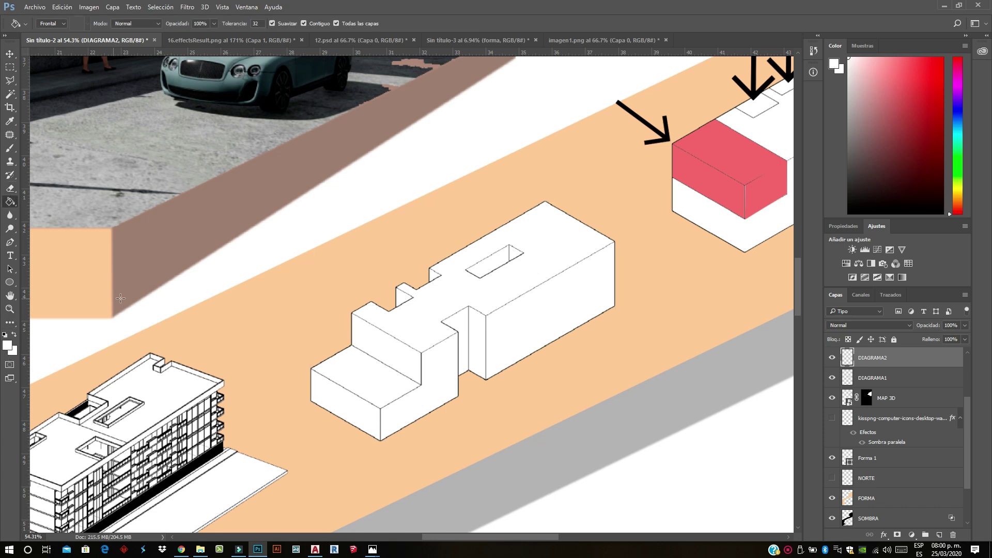
pyautogui.click(8, 346)
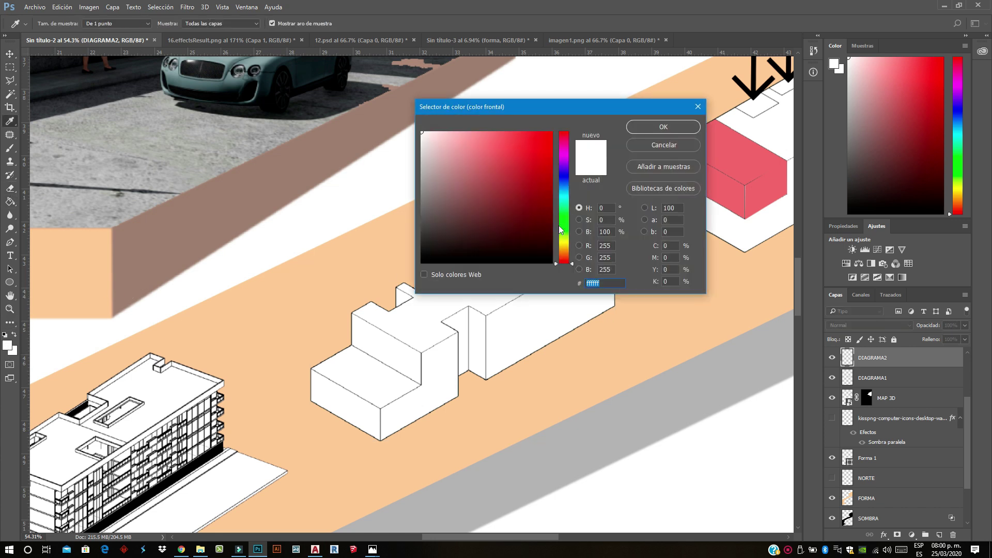
pyautogui.click(563, 225)
pyautogui.click(477, 133)
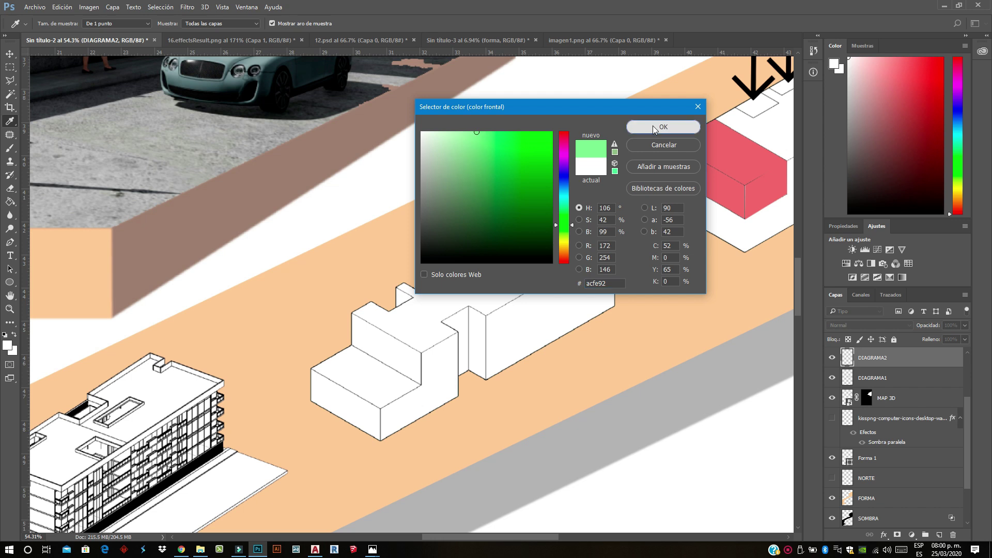
pyautogui.click(654, 128)
pyautogui.click(376, 376)
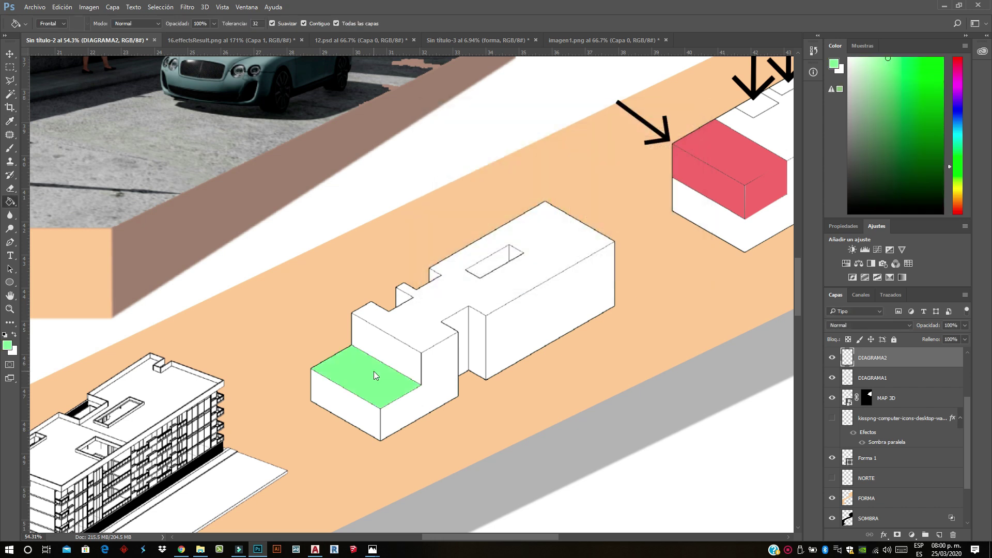
# Return to the Move tool and make Capa 0 the active layer
pyautogui.click(16, 58)
pyautogui.click(726, 439)
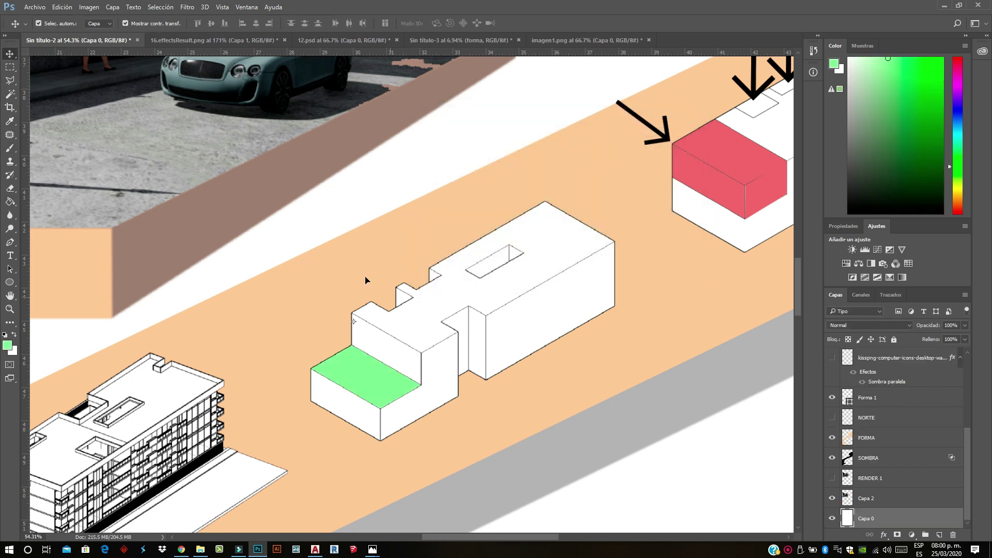
pyautogui.scroll(5, 286, 217)
# Start placing an embedded image via Archivo > Colocar elementos incrustados
pyautogui.scroll(5, 333, 241)
pyautogui.scroll(5, 333, 241)
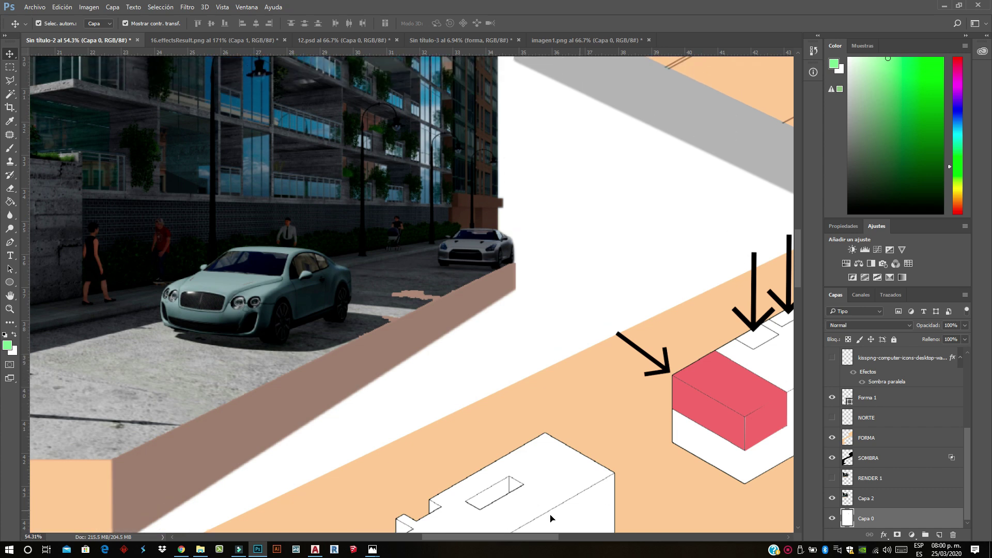
pyautogui.moveTo(516, 538); pyautogui.dragTo(475, 538)
pyautogui.scroll(2, 197, 127)
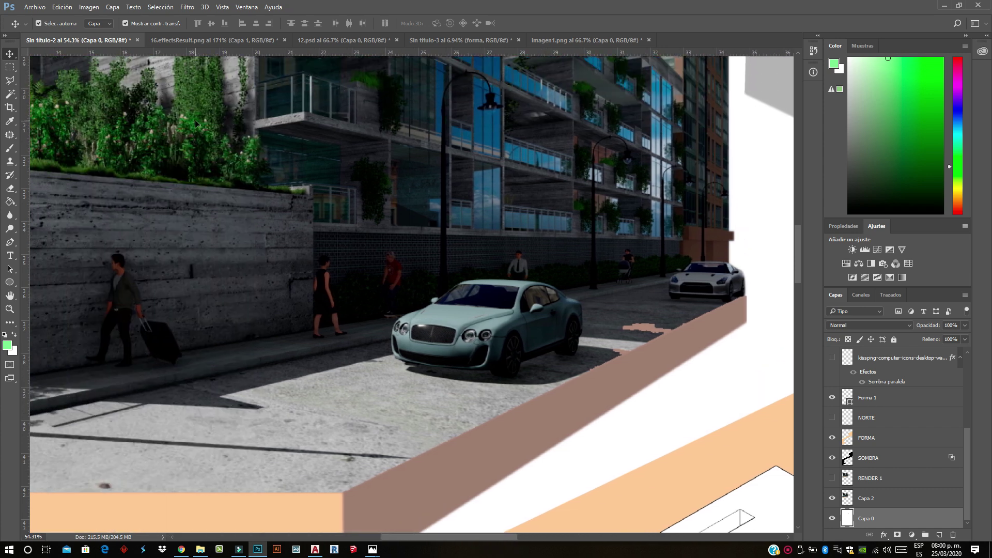
pyautogui.scroll(3, 196, 149)
pyautogui.scroll(-3, 180, 211)
pyautogui.scroll(-1, 372, 298)
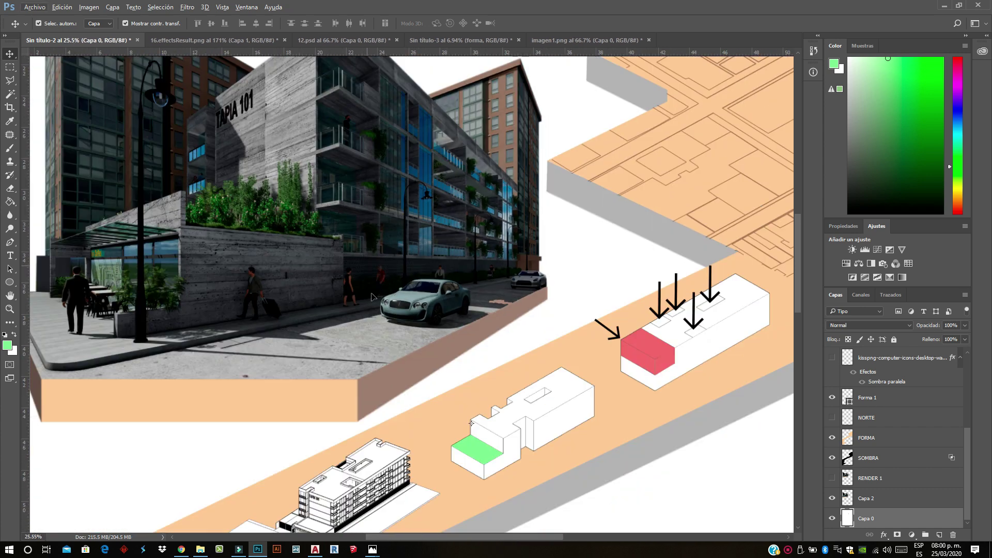
pyautogui.click(35, 7)
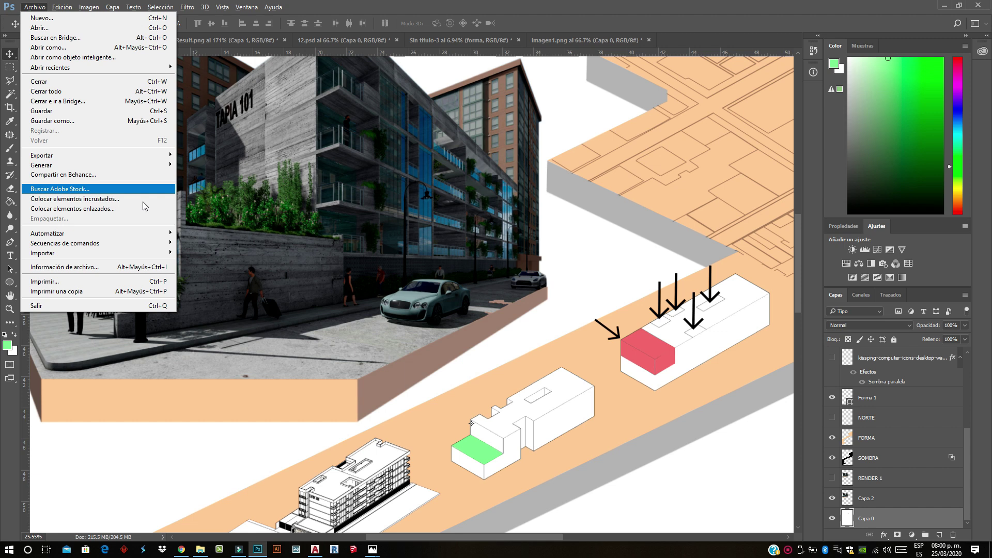
pyautogui.click(114, 205)
pyautogui.click(631, 354)
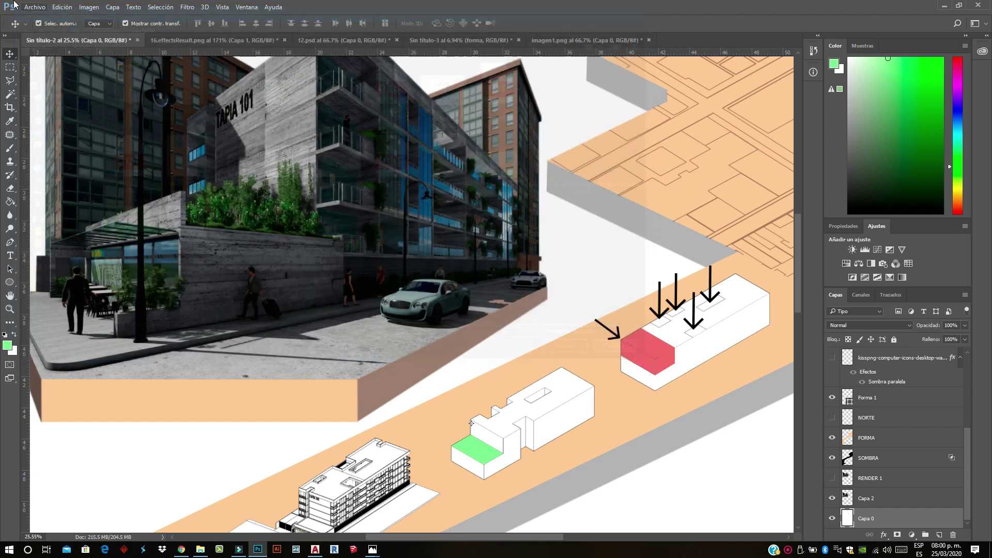
pyautogui.click(35, 7)
pyautogui.click(102, 201)
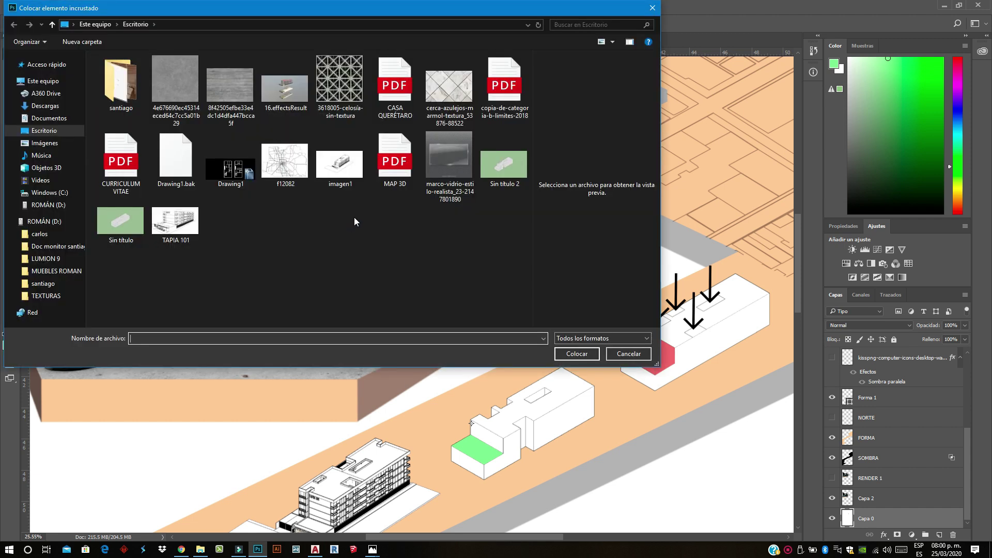
# Browse to Imágenes > imágenes para PS and place the 32188 wavy arrow image
pyautogui.click(44, 143)
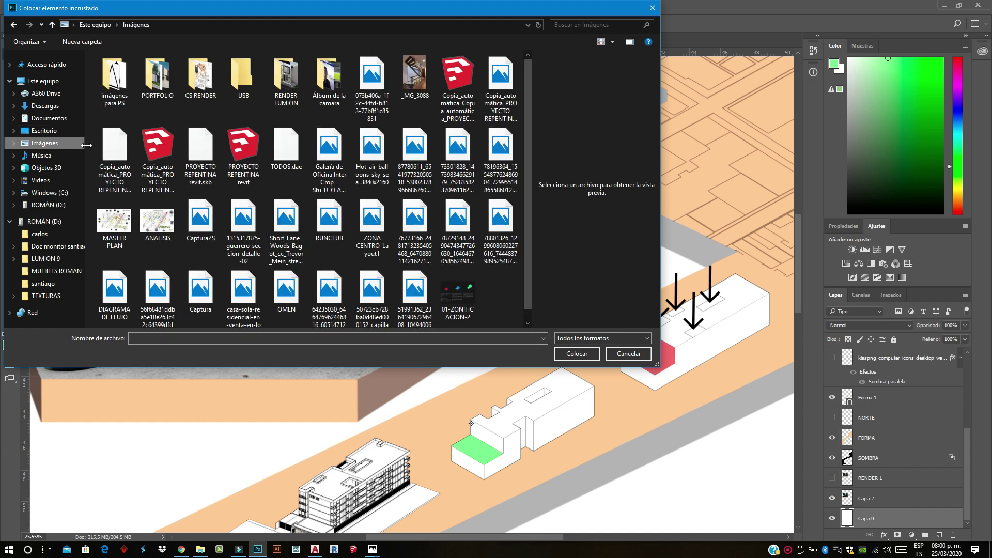
pyautogui.doubleClick(115, 87)
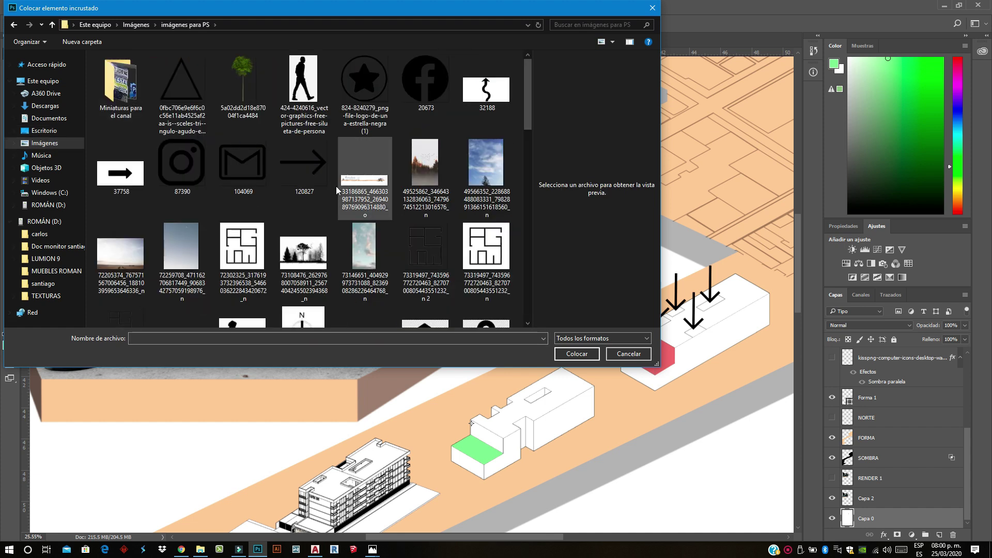
pyautogui.click(502, 81)
pyautogui.doubleClick(502, 81)
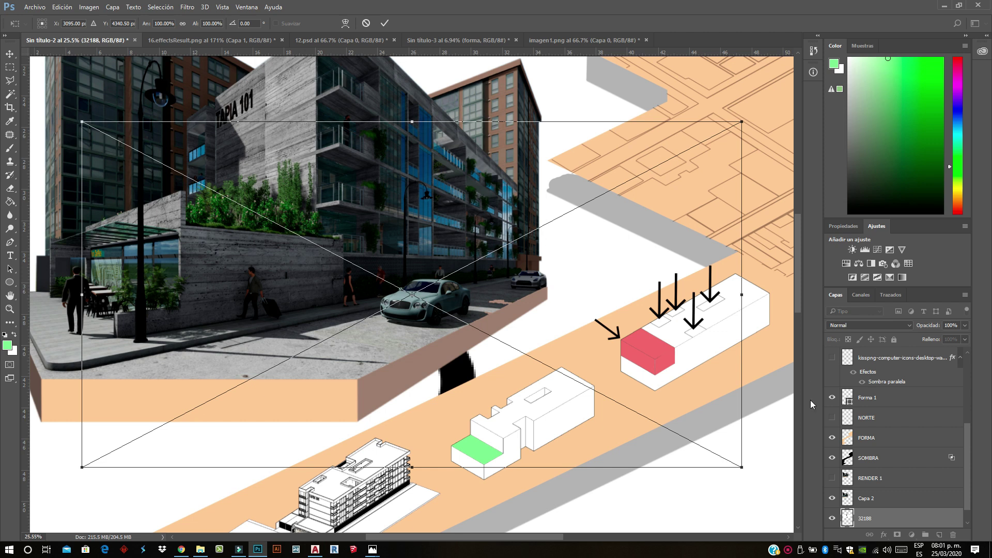
# Commit the 32188 arrow, move its layer to the top of the stack, and rasterize it
pyautogui.click(386, 23)
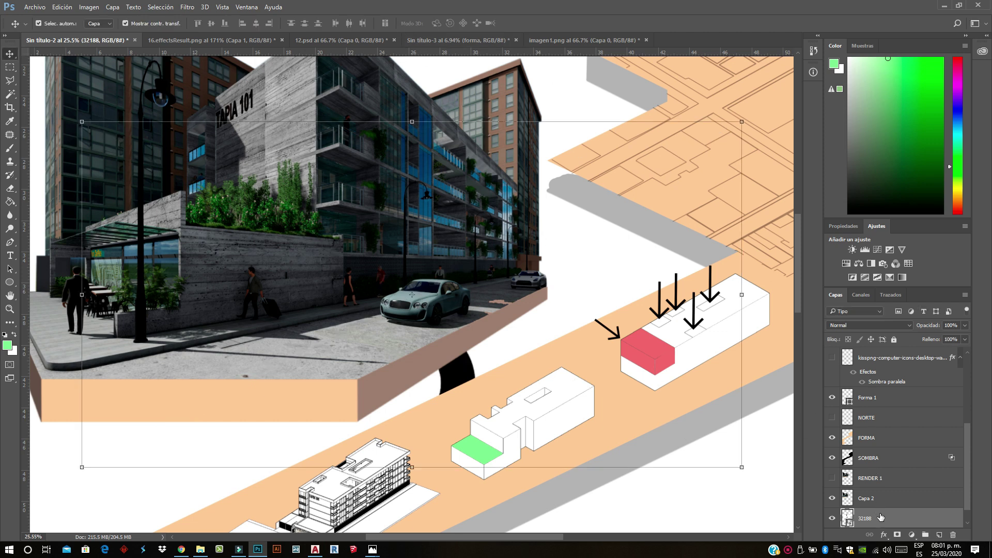
pyautogui.moveTo(881, 517); pyautogui.dragTo(858, 339)
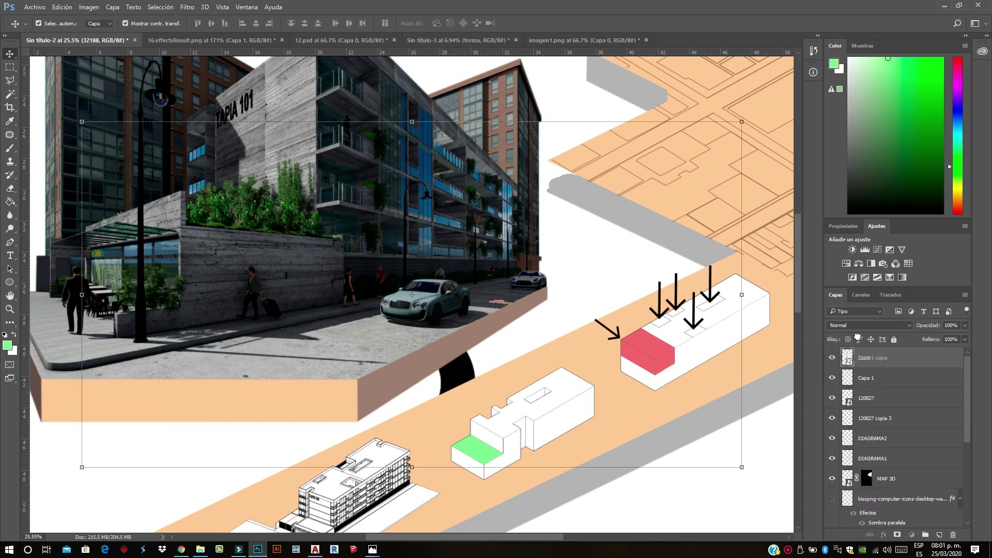
pyautogui.moveTo(879, 339); pyautogui.dragTo(874, 350)
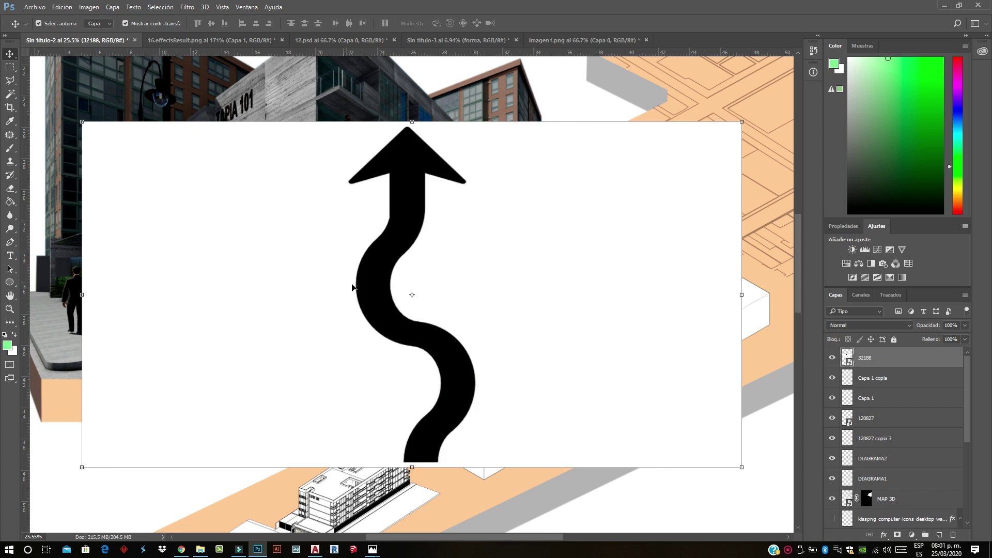
pyautogui.rightClick(890, 356)
pyautogui.click(793, 235)
pyautogui.click(11, 96)
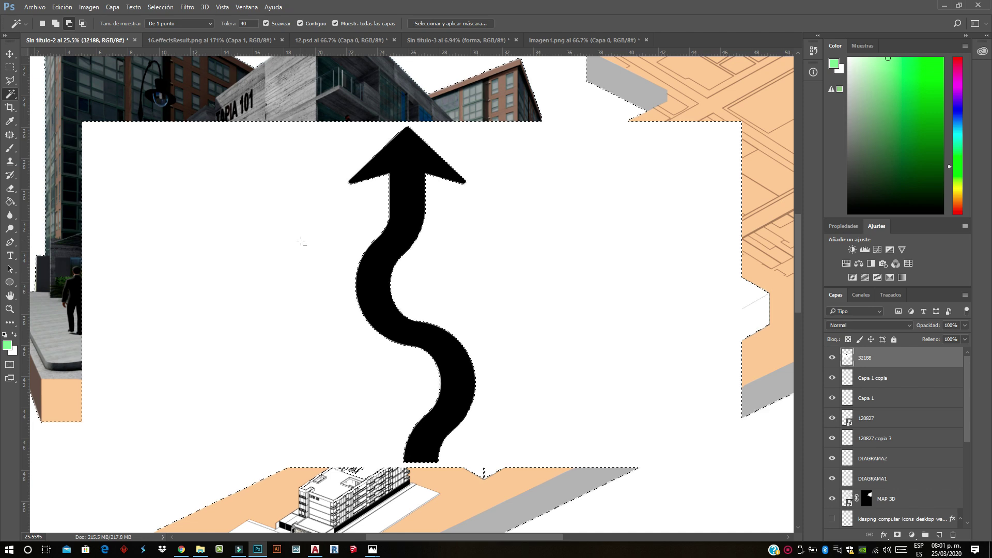
# Select the arrow's white background, then open LAMINA 1 REPENTINA from the CS RENDER folder
pyautogui.click(301, 242)
pyautogui.moveTo(372, 549)
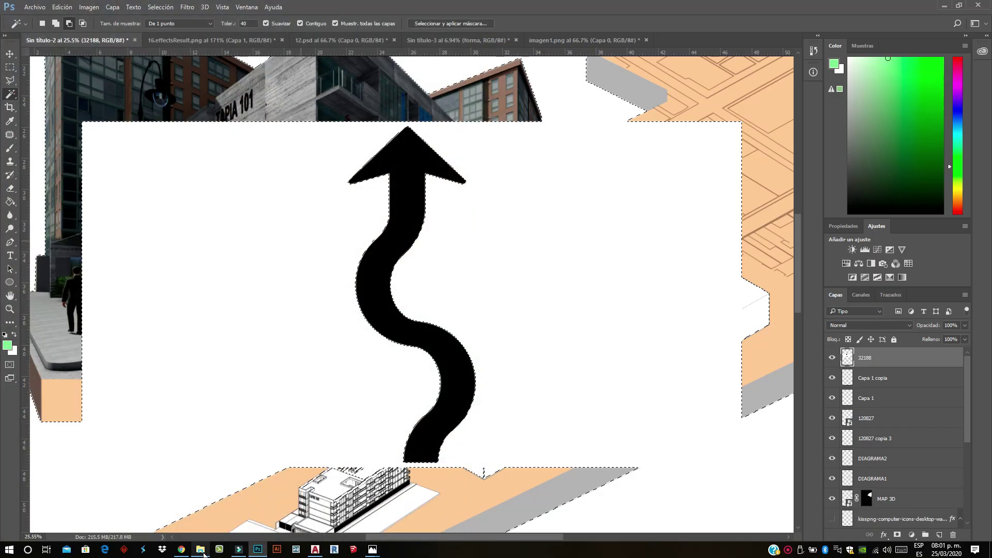
pyautogui.click(200, 550)
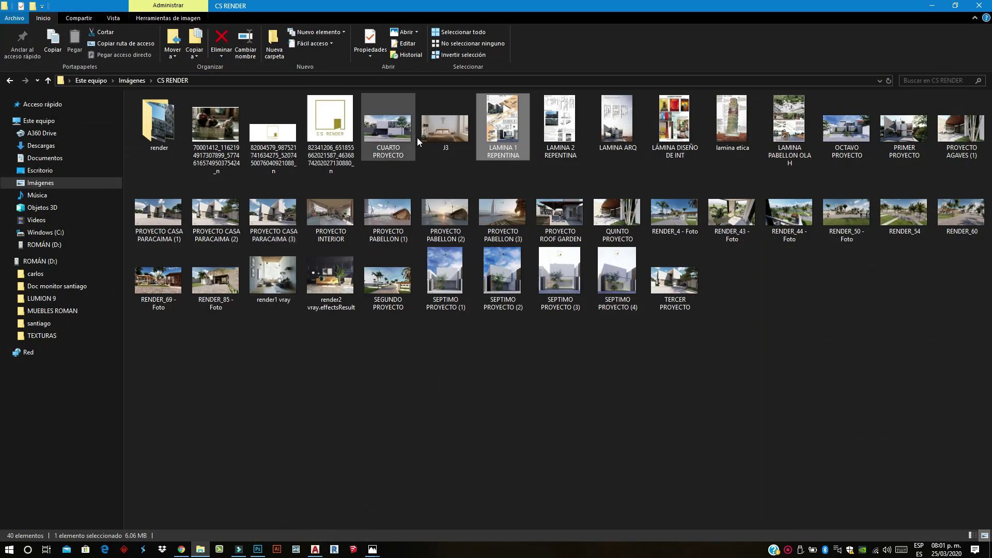
pyautogui.doubleClick(515, 148)
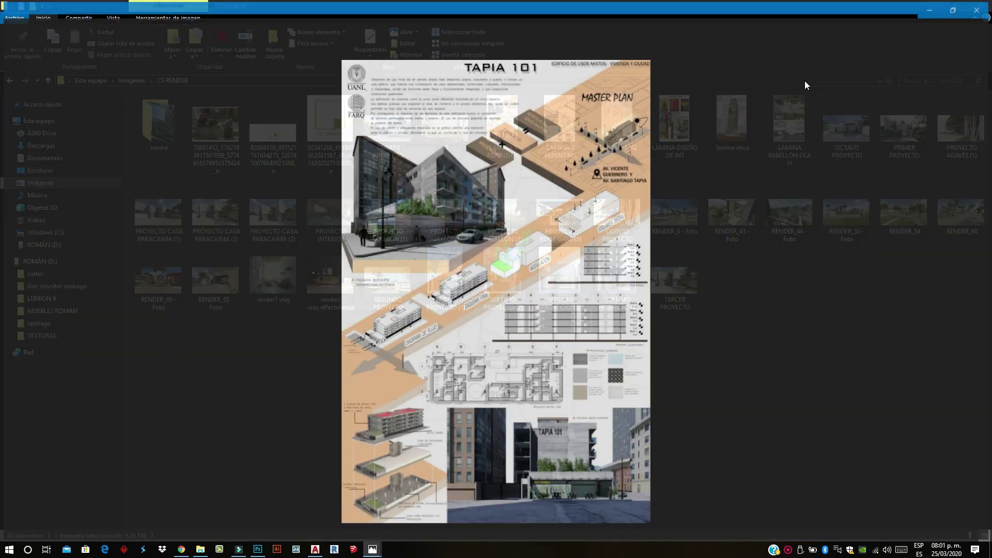
# Browse the neighbouring image, minimize Photos and return to Photoshop
pyautogui.press('Left')
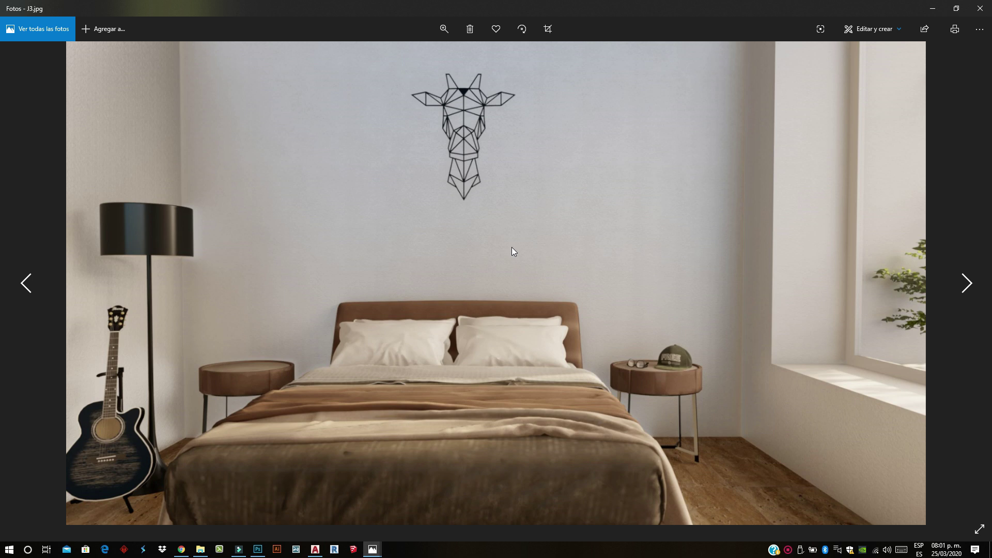
pyautogui.press('Right')
pyautogui.click(933, 8)
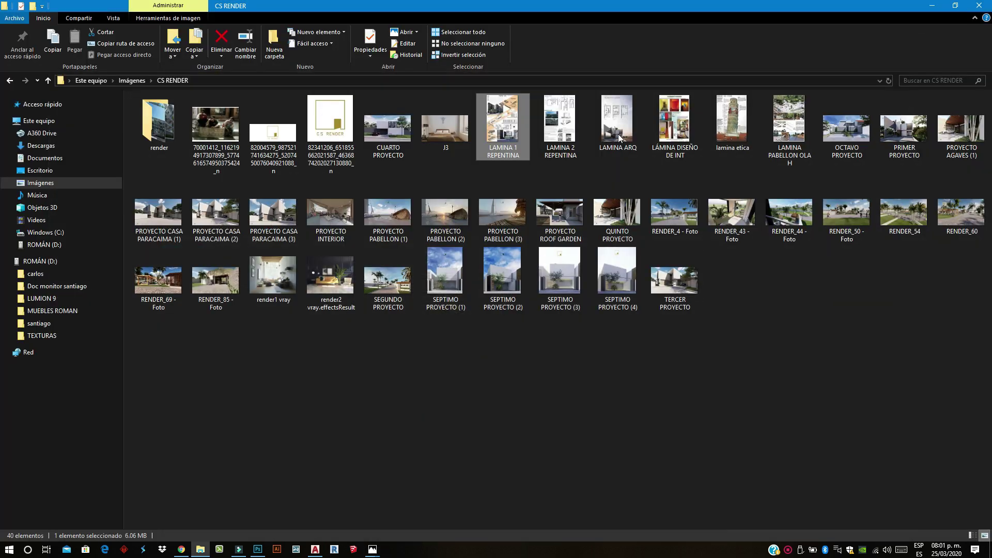
pyautogui.click(258, 549)
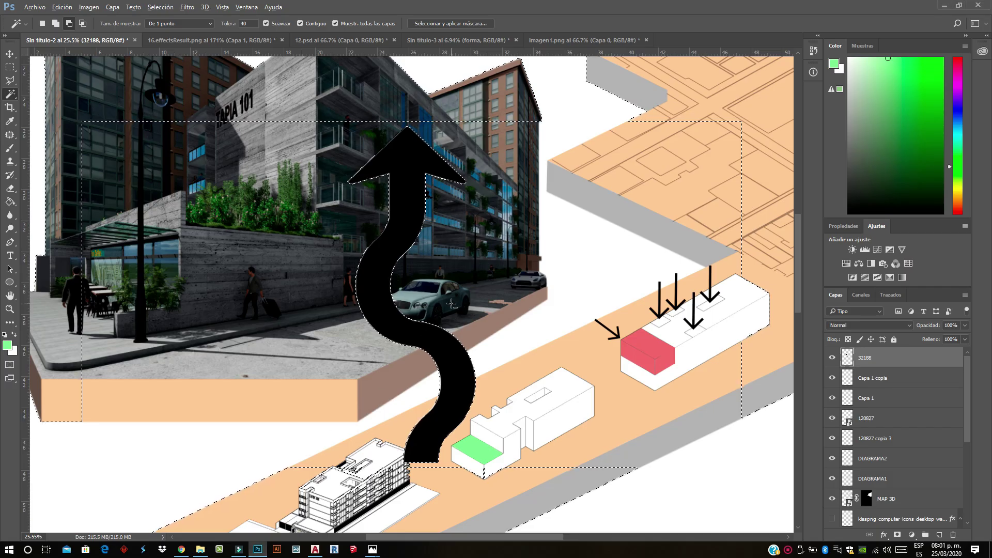
# Deselect, then shrink the wavy arrow to about 12% and set it on the middle block's green terrace
pyautogui.scroll(-1, 452, 304)
pyautogui.hotkey('ctrl', 'd')
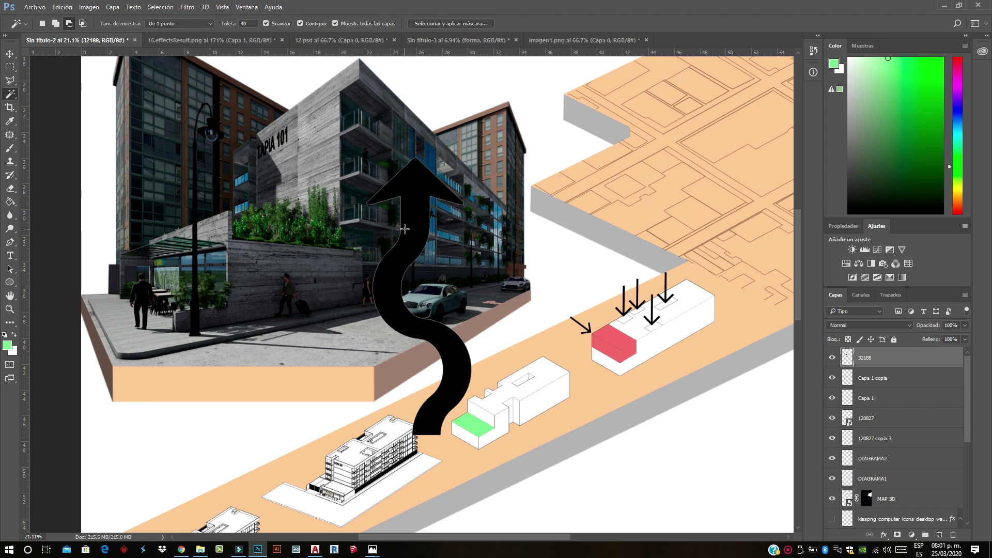
pyautogui.click(10, 54)
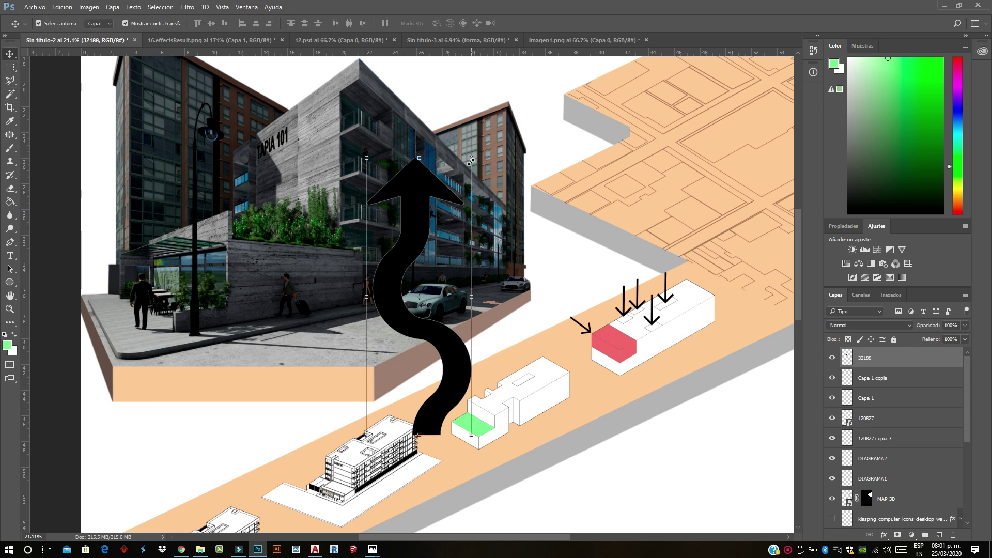
pyautogui.moveTo(471, 161); pyautogui.dragTo(376, 409)
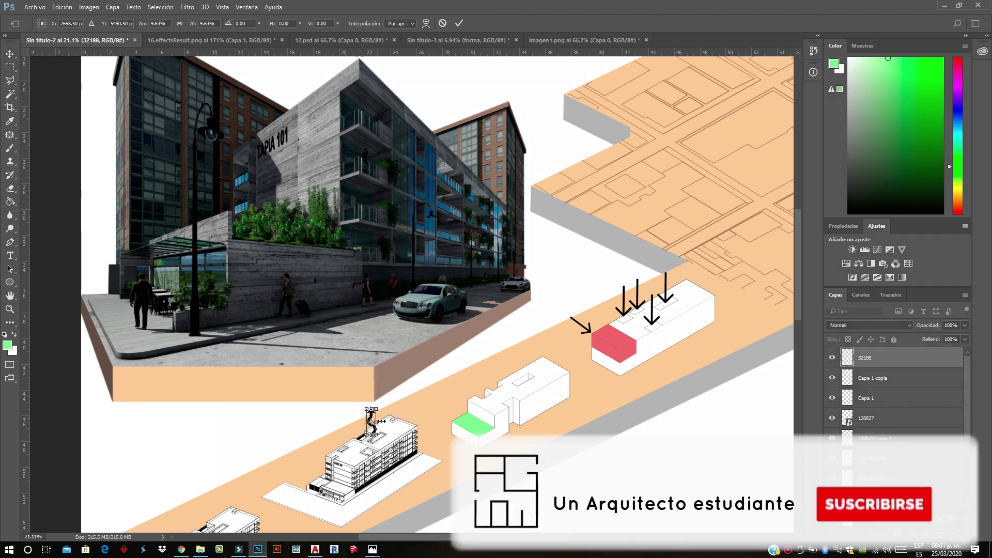
pyautogui.scroll(1, 379, 420)
pyautogui.scroll(1, 367, 414)
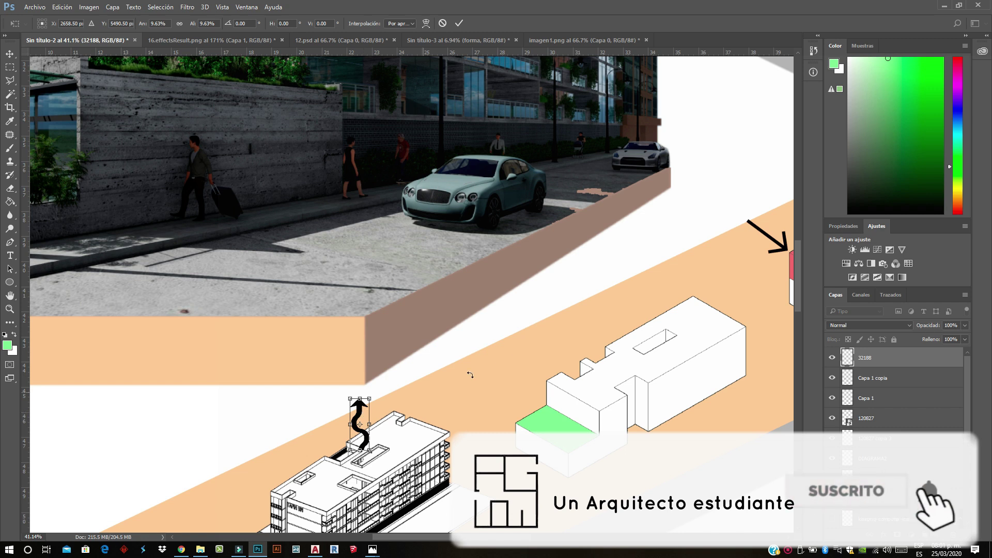
pyautogui.moveTo(360, 424)
pyautogui.mouseDown()
pyautogui.moveTo(543, 354)
pyautogui.moveTo(544, 405)
pyautogui.mouseUp()
pyautogui.moveTo(560, 340); pyautogui.dragTo(536, 383)
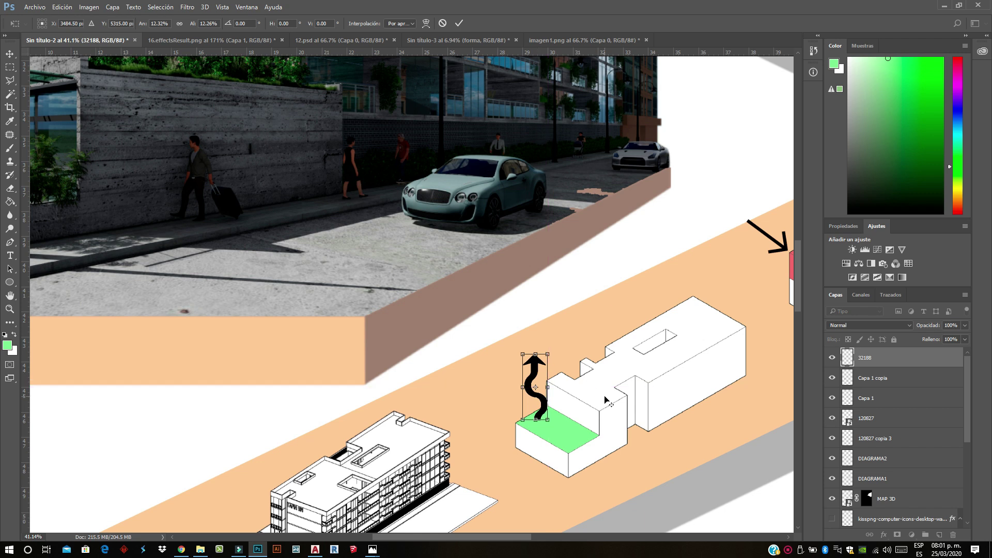
pyautogui.scroll(2, 608, 402)
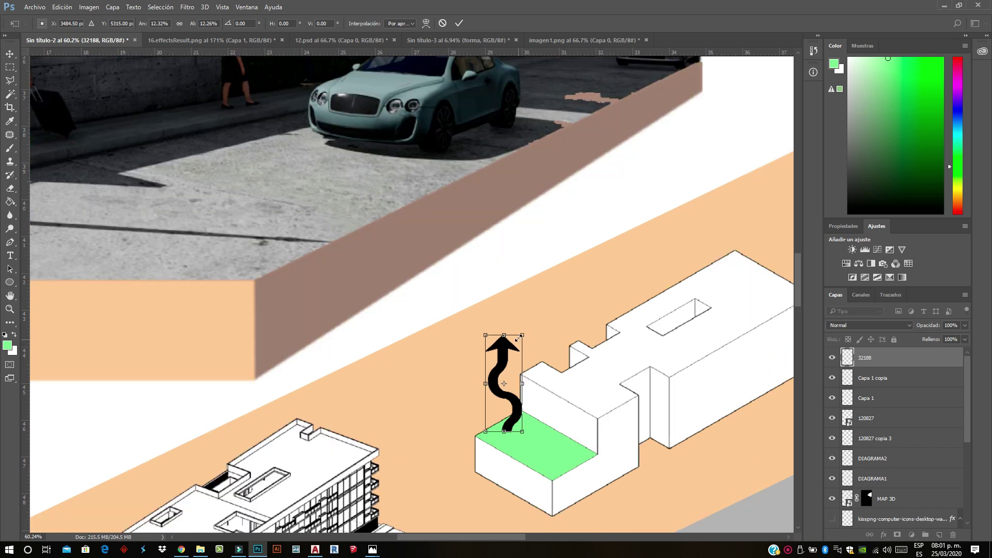
pyautogui.moveTo(519, 338); pyautogui.dragTo(515, 347)
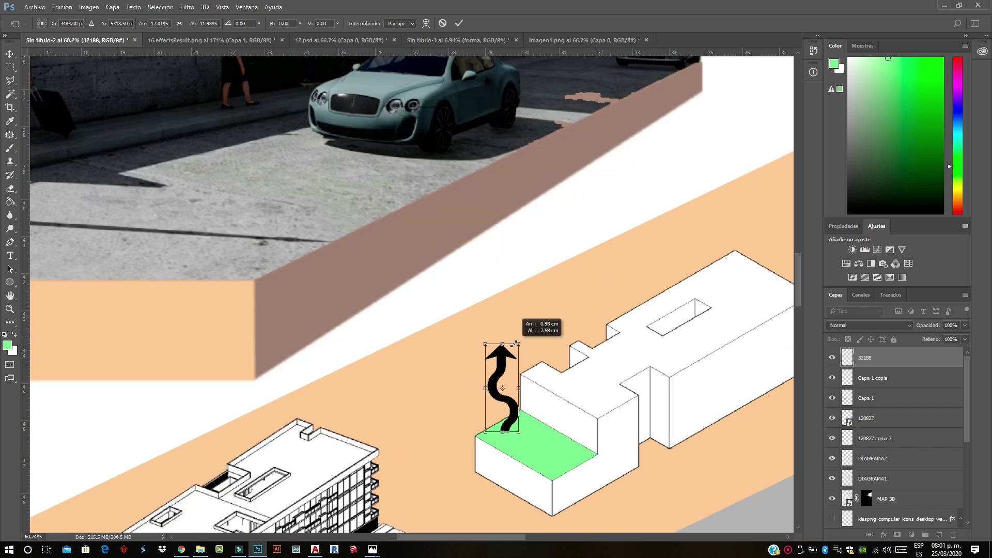
# Commit the arrow transform, rasterize the 32188 layer and fill the arrow green
pyautogui.click(459, 24)
pyautogui.rightClick(879, 360)
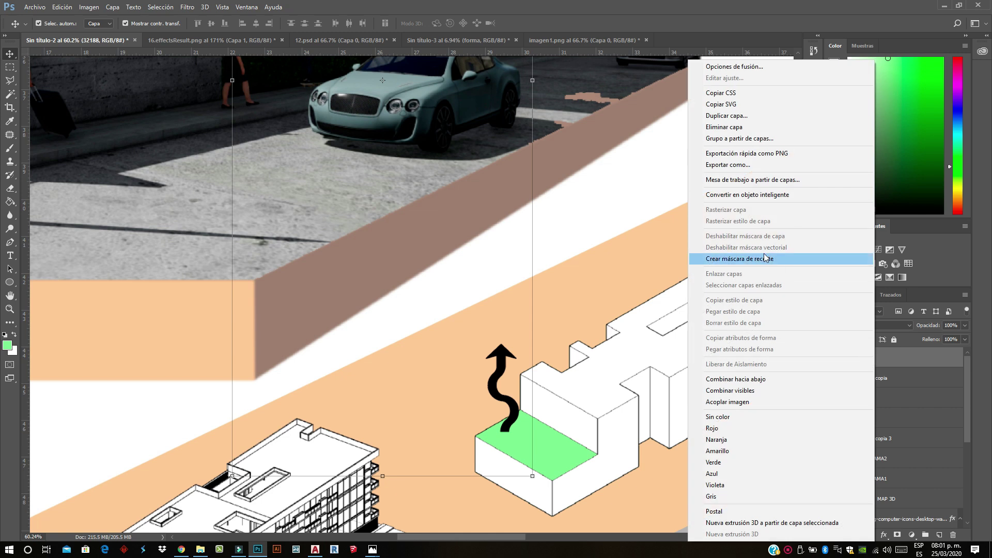
pyautogui.click(744, 195)
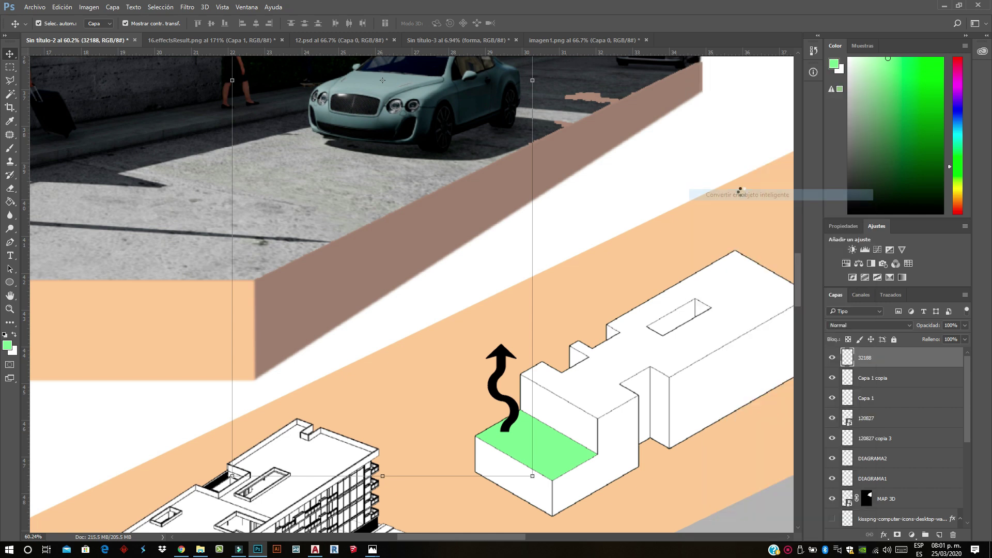
pyautogui.rightClick(884, 362)
pyautogui.click(734, 236)
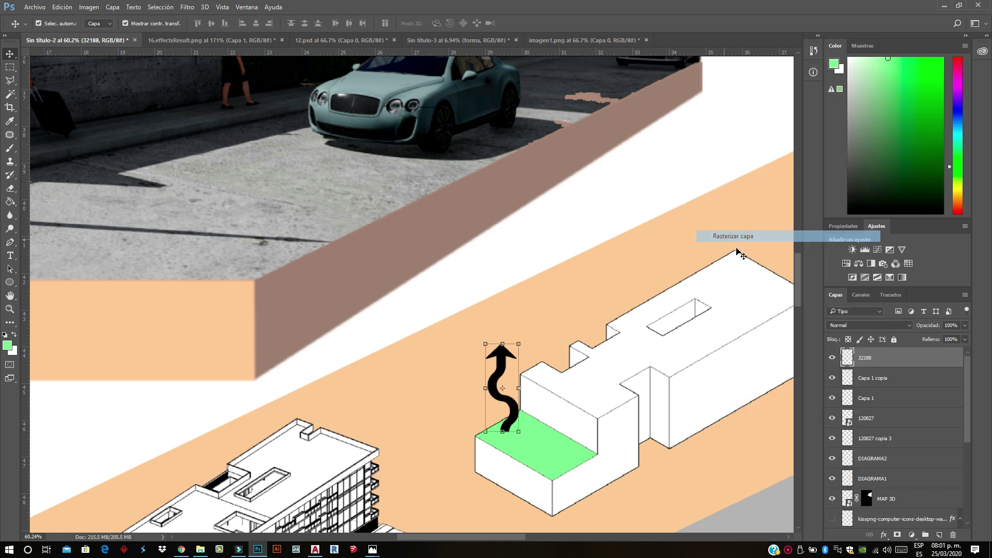
pyautogui.click(14, 205)
pyautogui.click(500, 360)
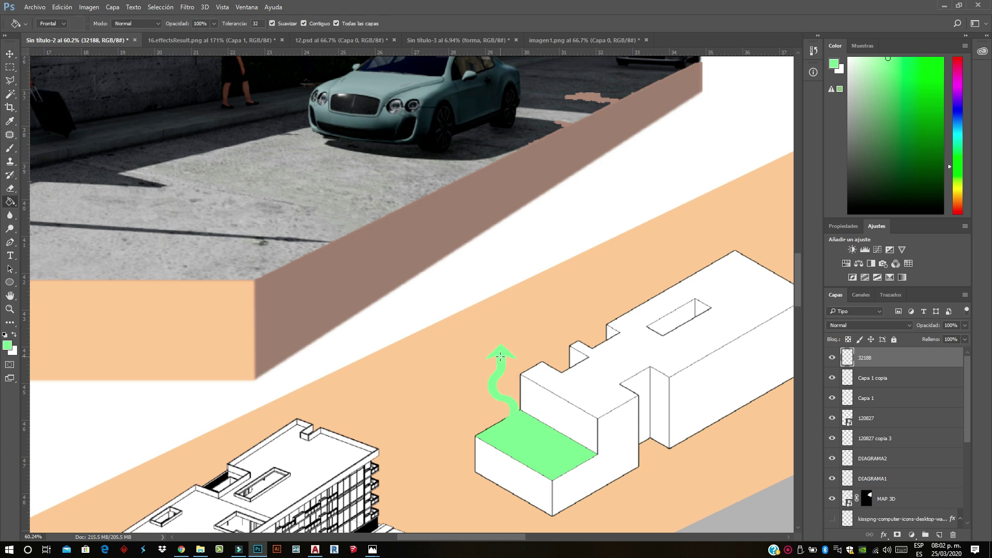
# Duplicate the green arrow and spread the copies across the massing block's roofs
pyautogui.click(11, 55)
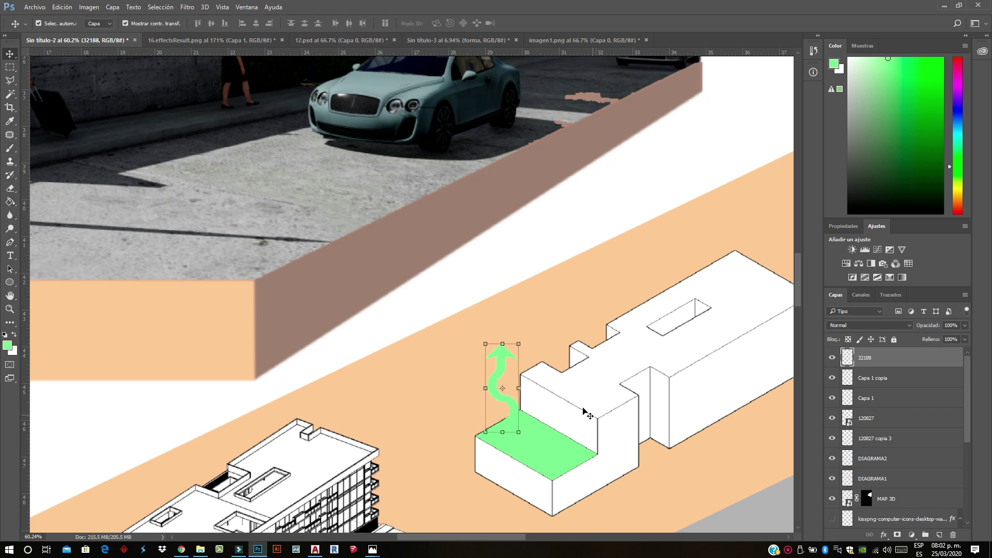
pyautogui.hotkey('ctrl', 'j')
pyautogui.hotkey('ctrl', 'j')
pyautogui.hotkey('ctrl', 'j')
pyautogui.hotkey('ctrl', 'j')
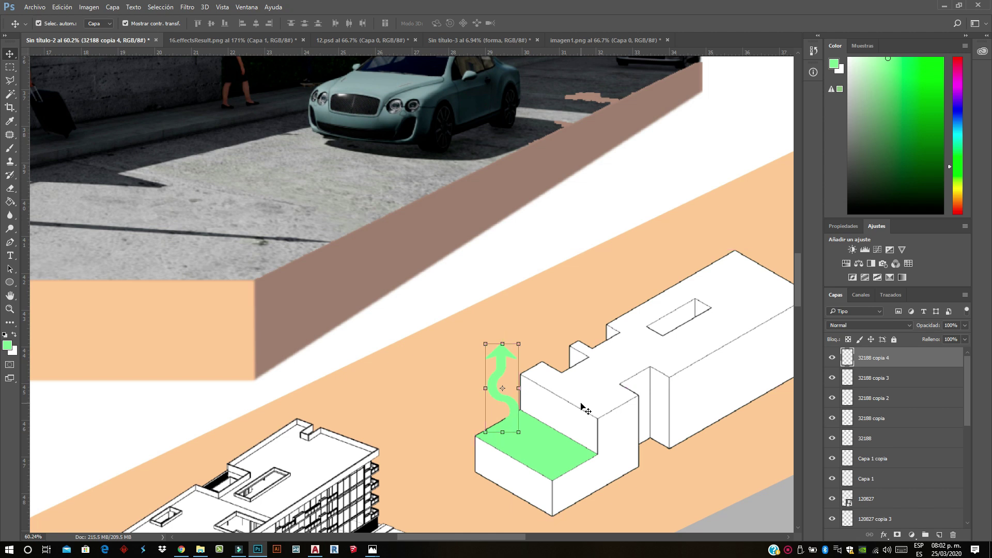
pyautogui.moveTo(500, 370); pyautogui.dragTo(550, 399)
pyautogui.moveTo(512, 370)
pyautogui.mouseDown()
pyautogui.moveTo(649, 334)
pyautogui.moveTo(653, 347)
pyautogui.moveTo(675, 257)
pyautogui.moveTo(561, 299)
pyautogui.mouseUp()
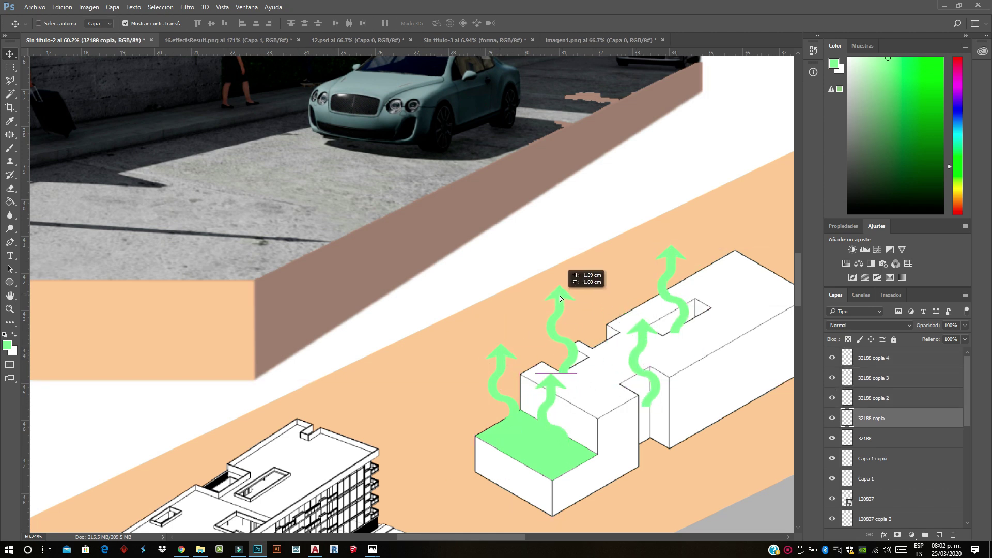
pyautogui.scroll(-3, 561, 298)
pyautogui.scroll(-2, 240, 299)
pyautogui.scroll(-1, 310, 233)
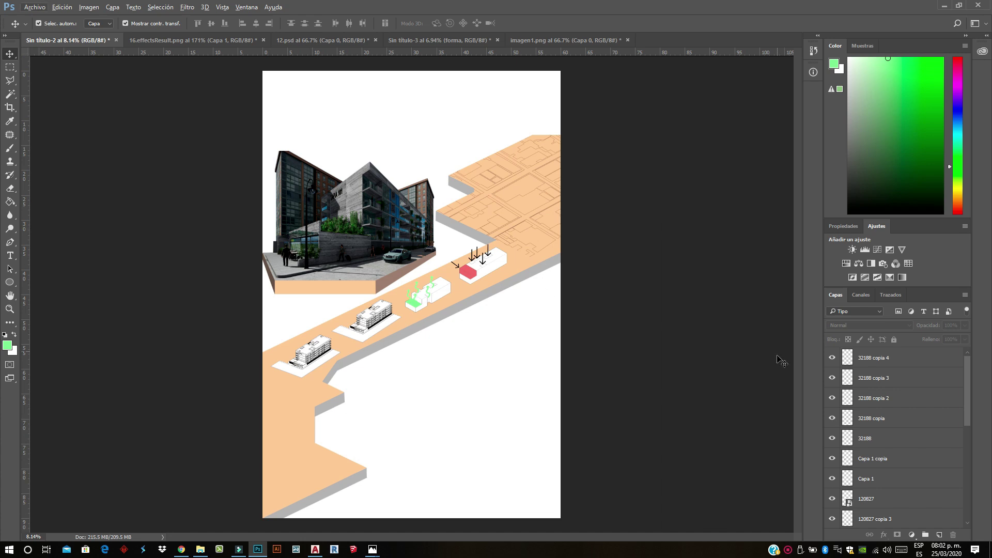
# Select the five green-arrow 32188 layers and merge them into one layer
pyautogui.click(885, 358)
pyautogui.keyDown('ctrl'); pyautogui.click(879, 378); pyautogui.keyUp('ctrl')
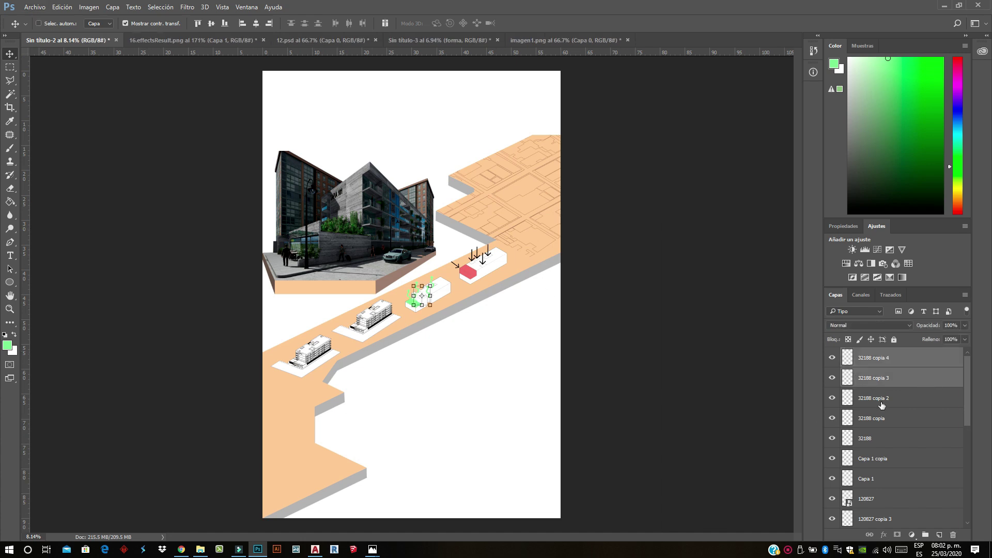
pyautogui.keyDown('ctrl'); pyautogui.click(879, 398); pyautogui.keyUp('ctrl')
pyautogui.keyDown('ctrl'); pyautogui.click(879, 418); pyautogui.keyUp('ctrl')
pyautogui.keyDown('ctrl'); pyautogui.click(879, 440); pyautogui.keyUp('ctrl')
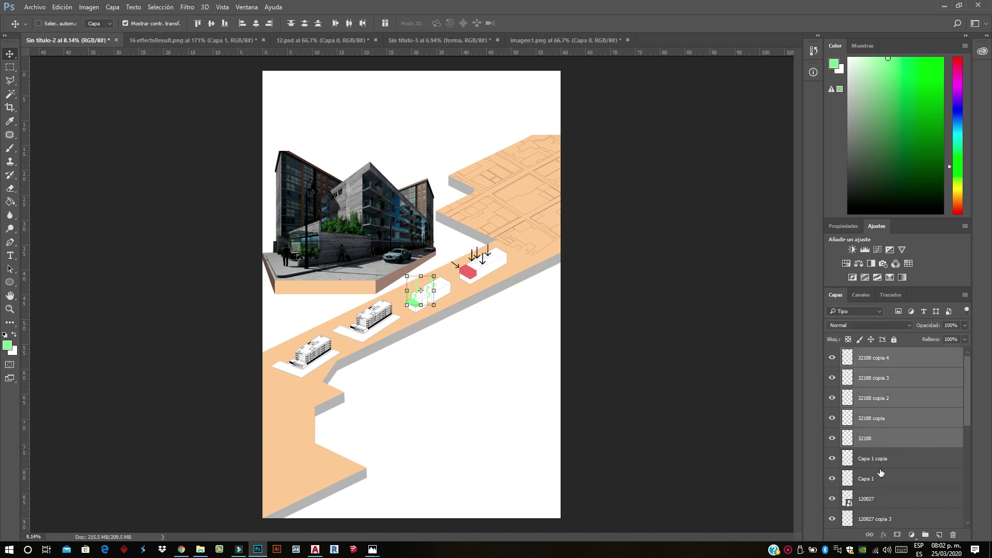
pyautogui.keyDown('ctrl'); pyautogui.click(881, 460); pyautogui.keyUp('ctrl')
pyautogui.keyDown('ctrl'); pyautogui.click(881, 462); pyautogui.keyUp('ctrl')
pyautogui.rightClick(879, 438)
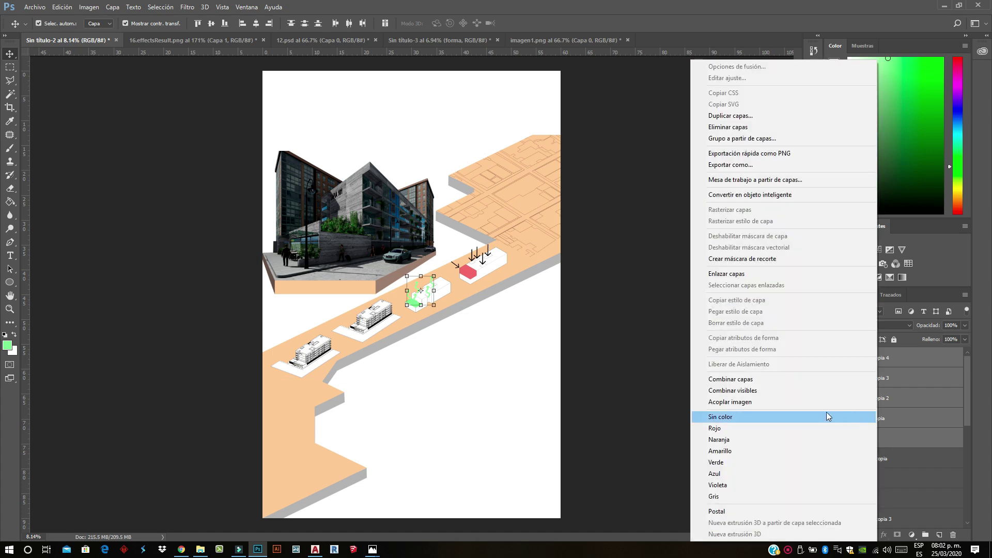
pyautogui.click(754, 382)
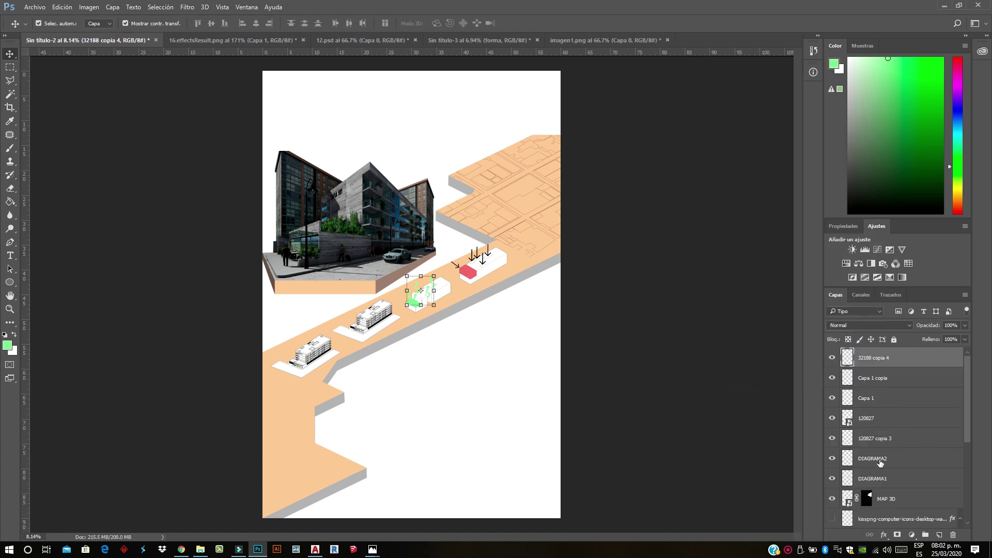
# Merge the black-arrow layers 120827 and 120827 copia 3 into one layer
pyautogui.click(871, 423)
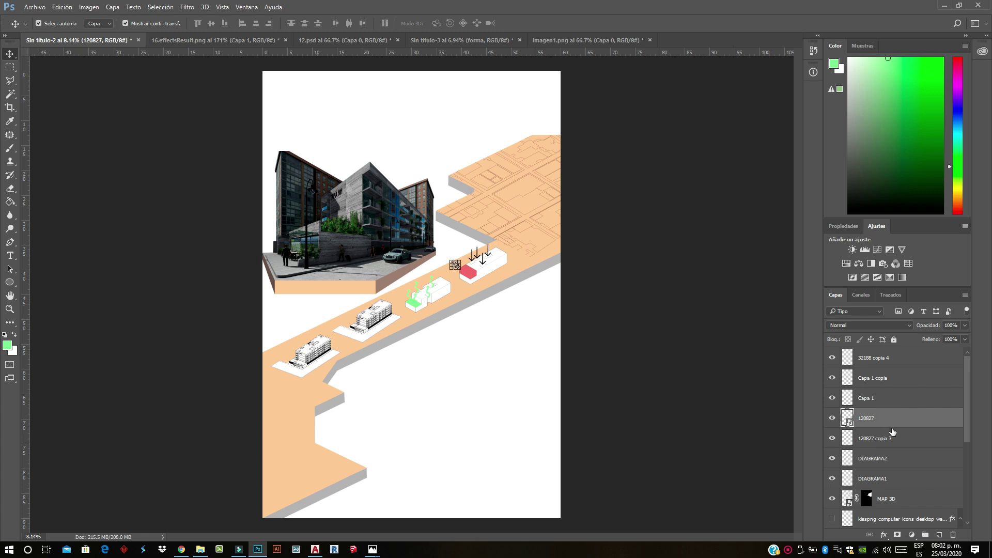
pyautogui.keyDown('ctrl'); pyautogui.click(886, 439); pyautogui.keyUp('ctrl')
pyautogui.rightClick(885, 439)
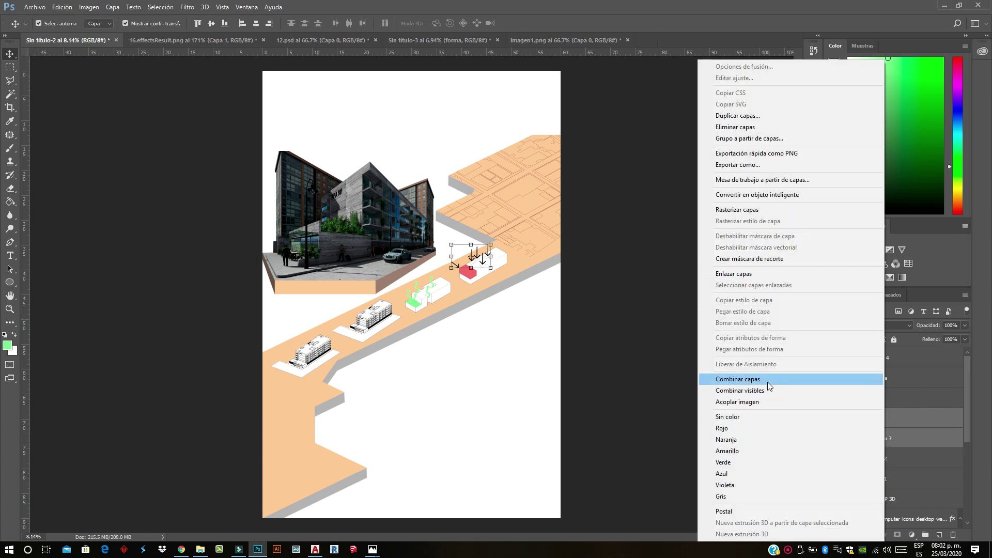
pyautogui.click(768, 380)
pyautogui.click(623, 291)
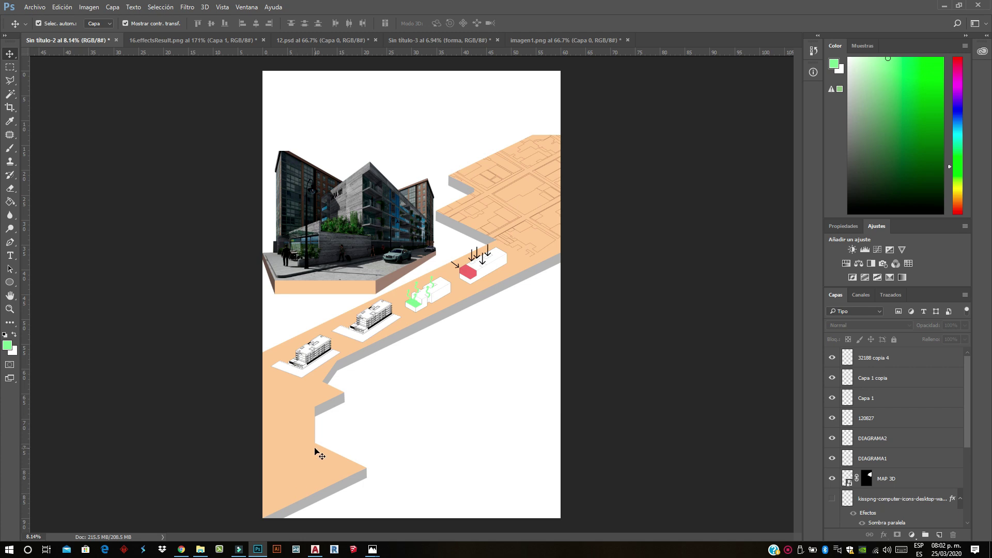
pyautogui.moveTo(372, 550)
pyautogui.click(458, 504)
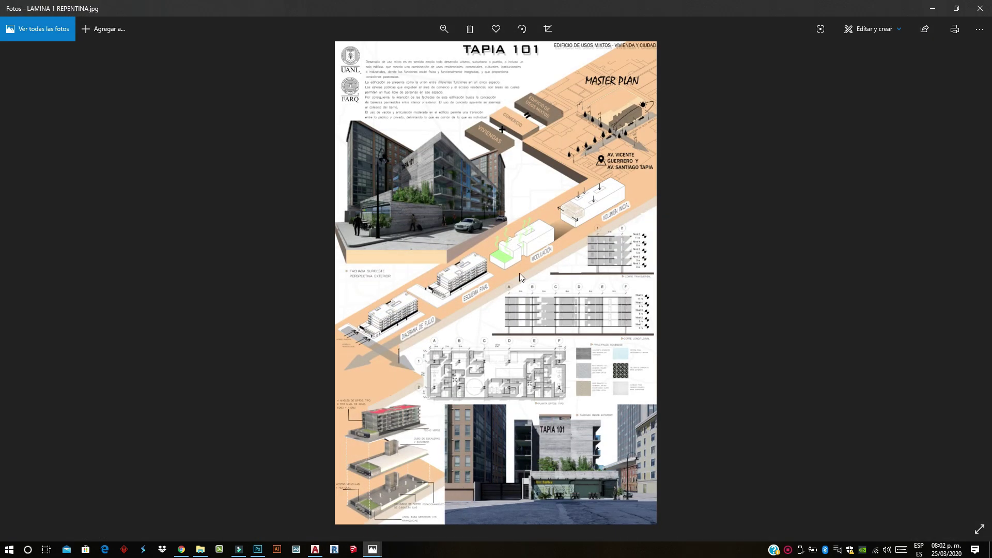
pyautogui.scroll(-1, 593, 120)
pyautogui.scroll(-1, 639, 89)
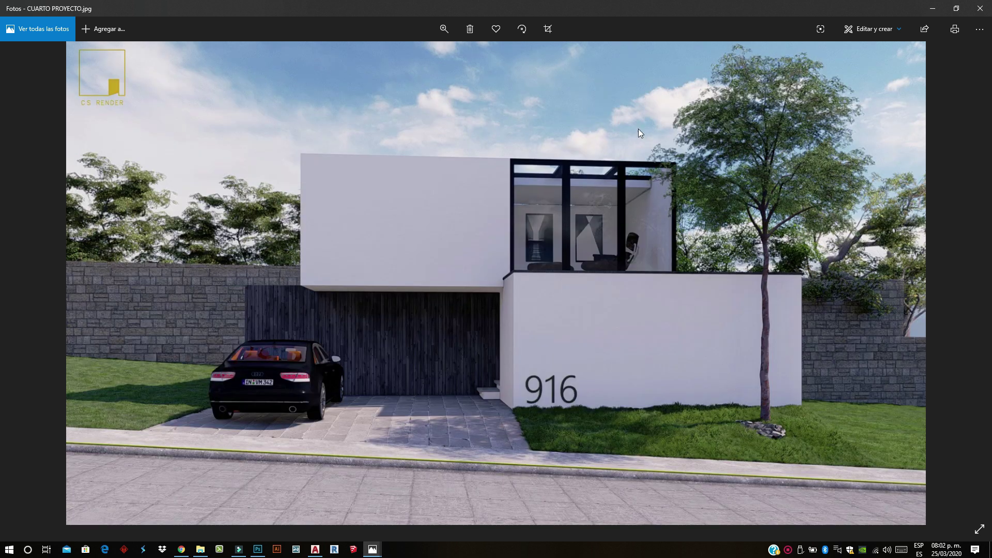
pyautogui.scroll(1, 638, 129)
pyautogui.scroll(1, 626, 172)
pyautogui.scroll(1, 627, 173)
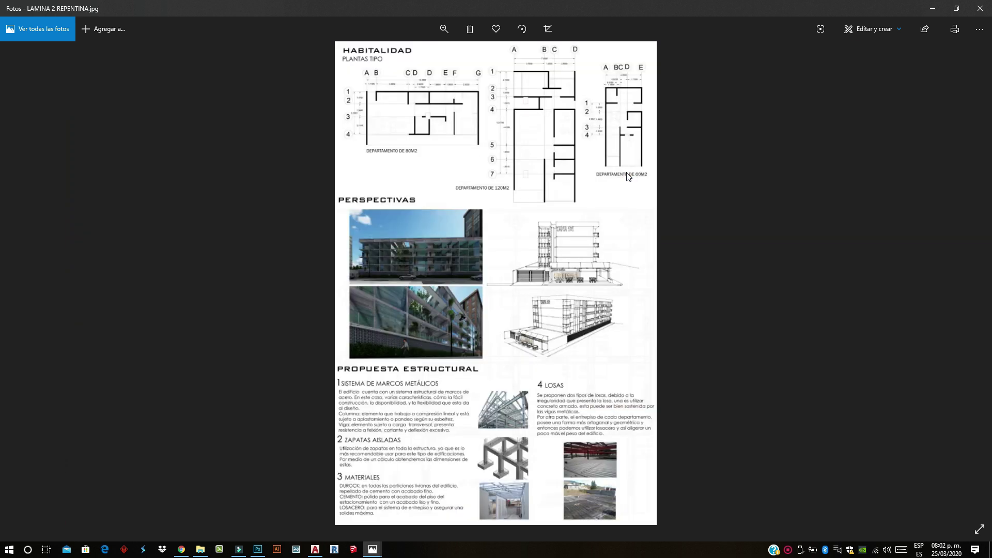
pyautogui.scroll(-1, 627, 172)
# Place the 'Sin título 2' massing render from Escritorio into the sheet as an embedded image
pyautogui.click(933, 8)
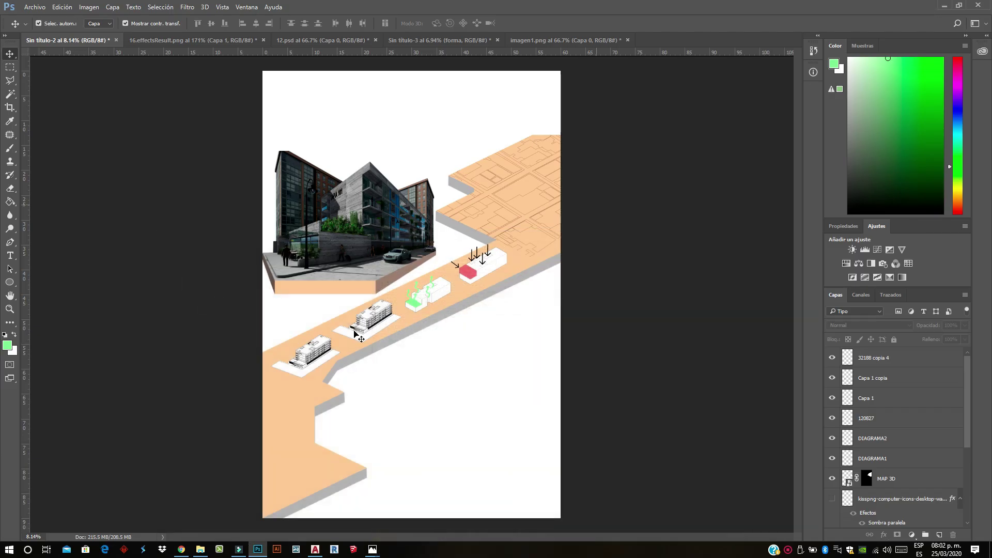
pyautogui.scroll(2, 543, 176)
pyautogui.scroll(2, 548, 181)
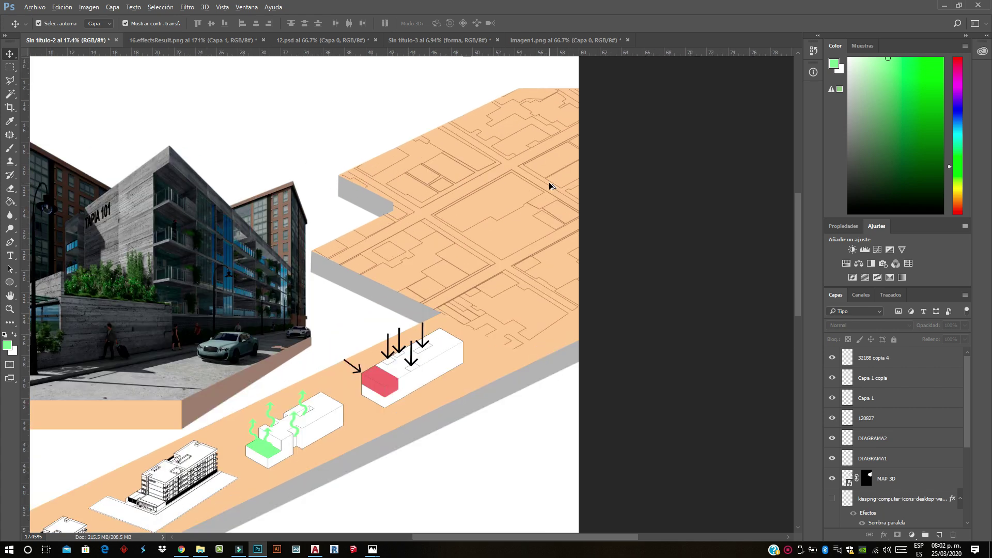
pyautogui.scroll(2, 549, 184)
pyautogui.click(40, 6)
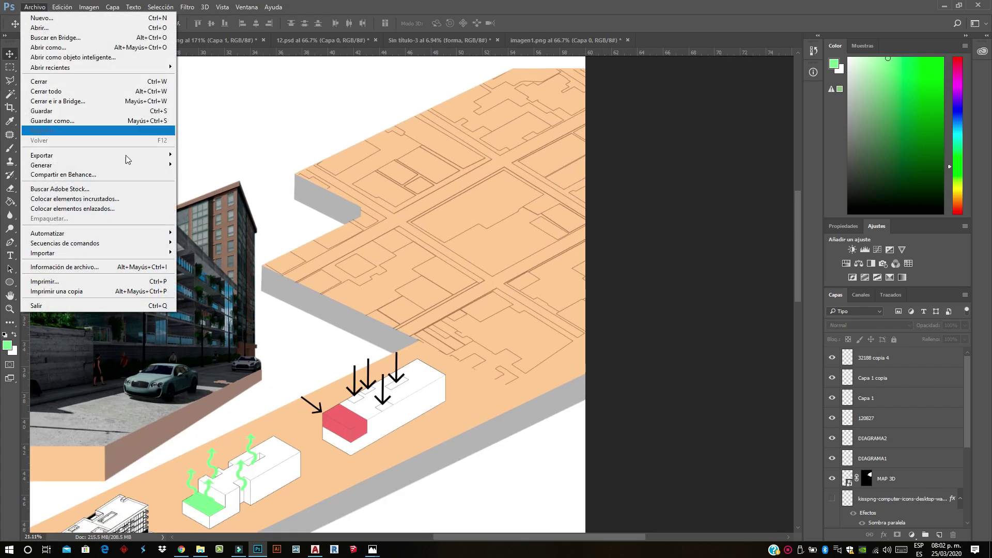
pyautogui.click(176, 199)
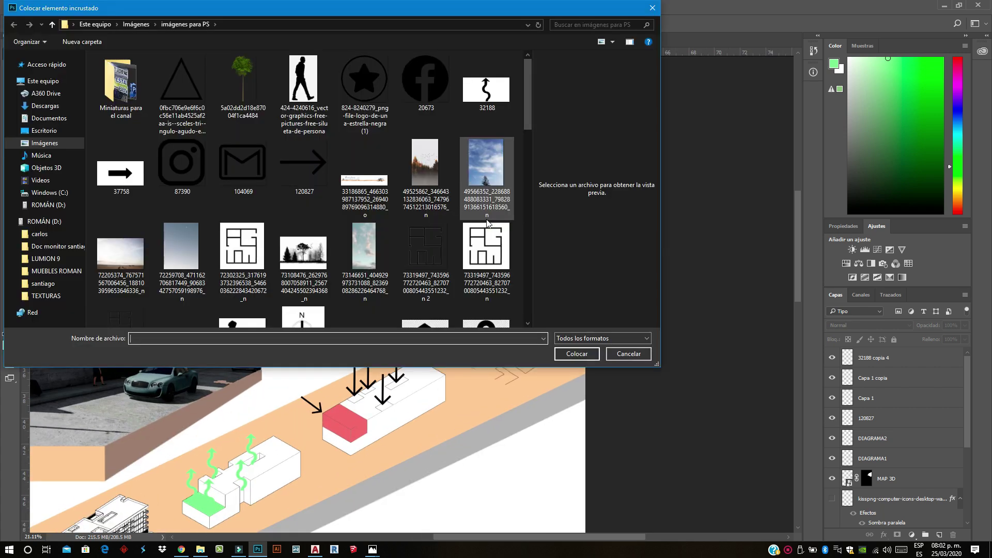
pyautogui.click(50, 119)
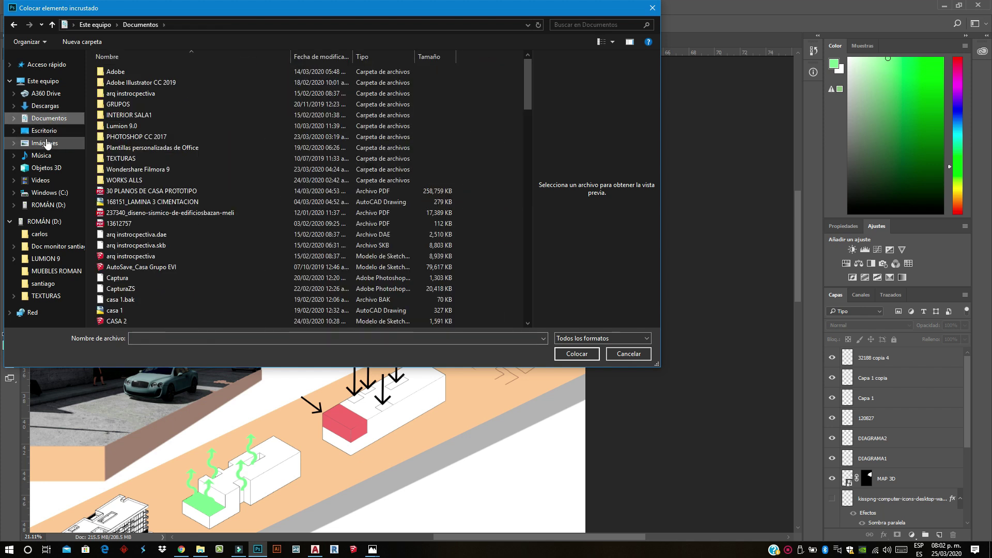
pyautogui.click(50, 131)
pyautogui.click(493, 169)
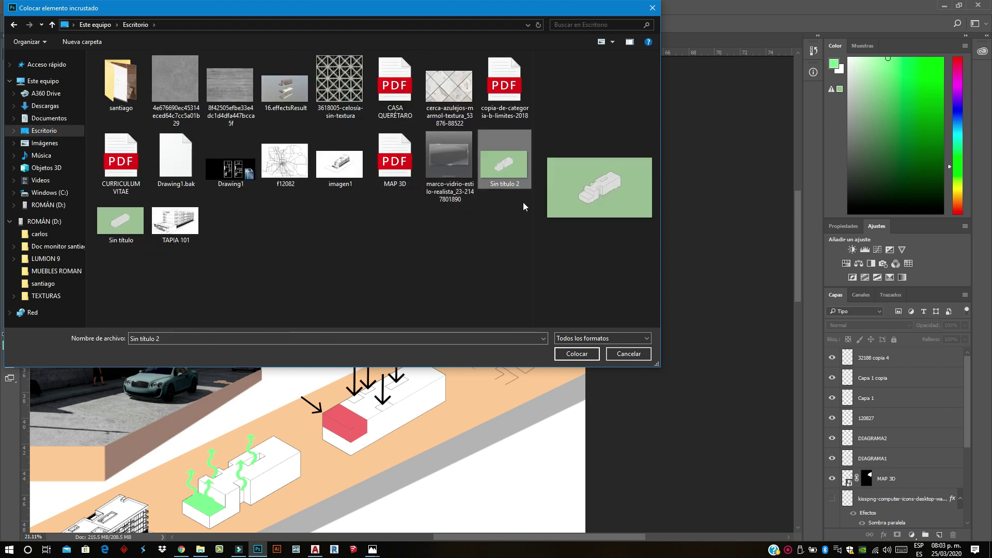
pyautogui.click(576, 354)
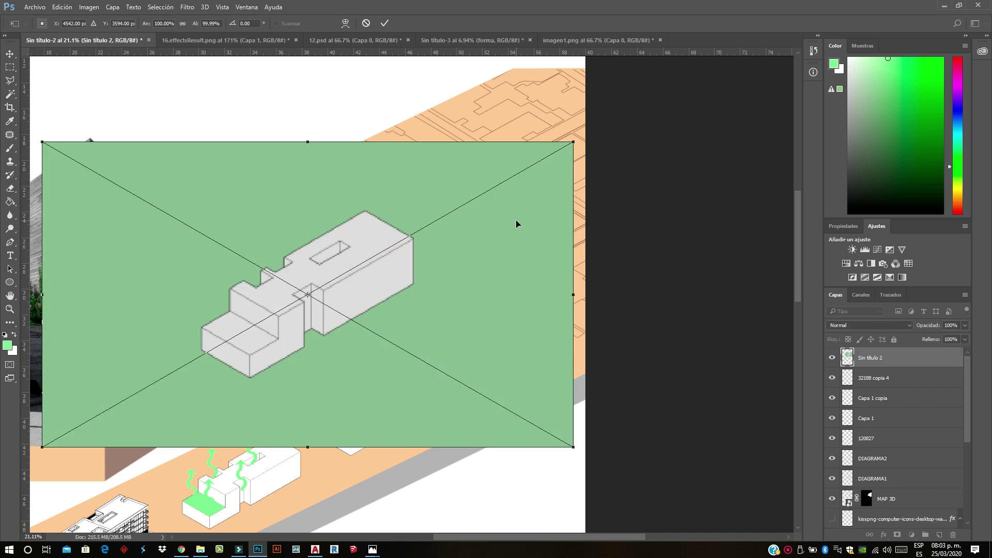
pyautogui.click(387, 25)
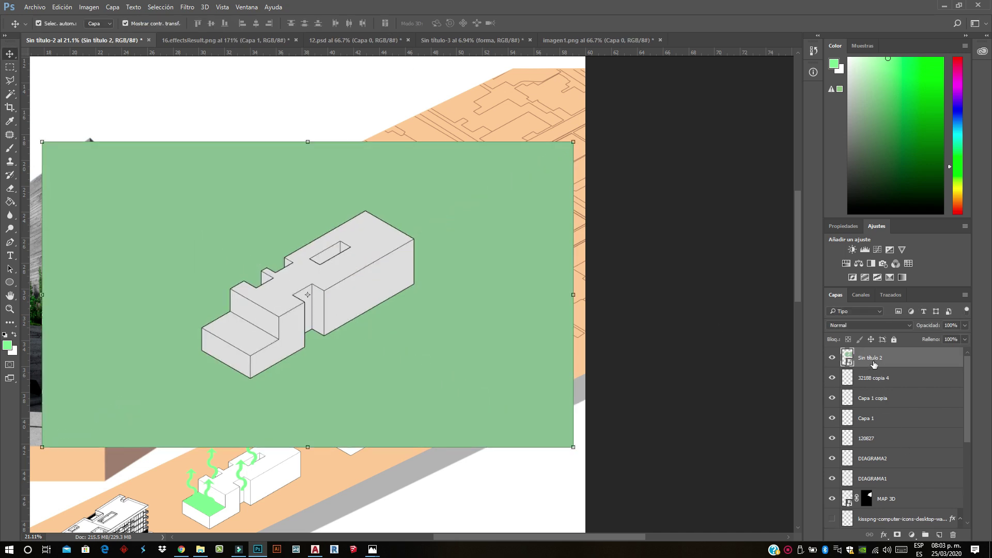
# Rasterize the placed render and delete its green background with the Magic Wand
pyautogui.rightClick(874, 364)
pyautogui.click(739, 235)
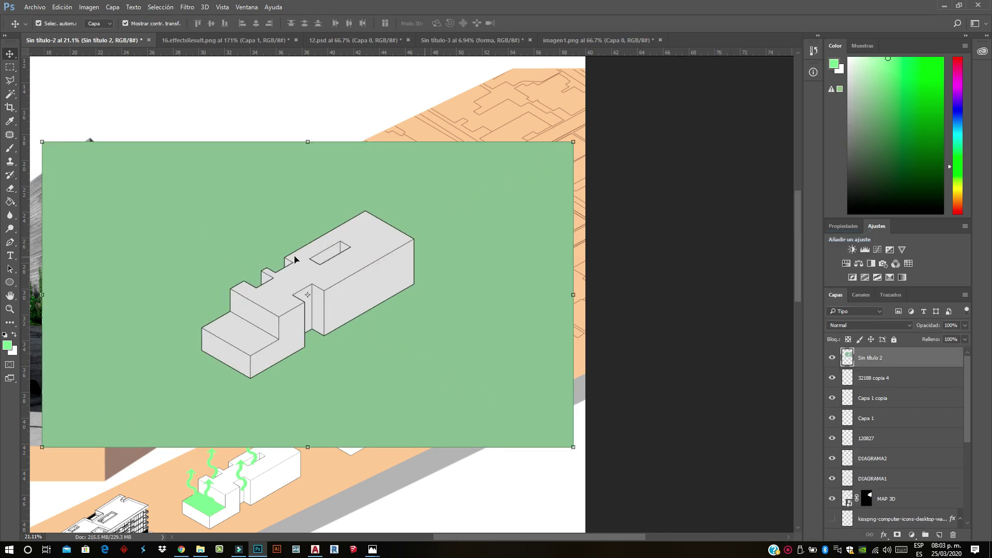
pyautogui.click(10, 95)
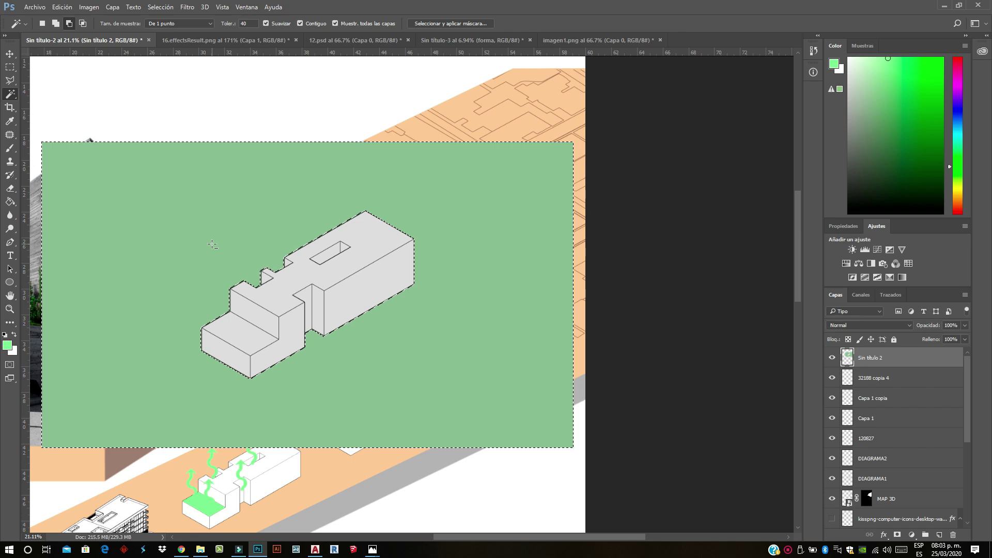
pyautogui.press('Delete')
pyautogui.hotkey('ctrl', 'd')
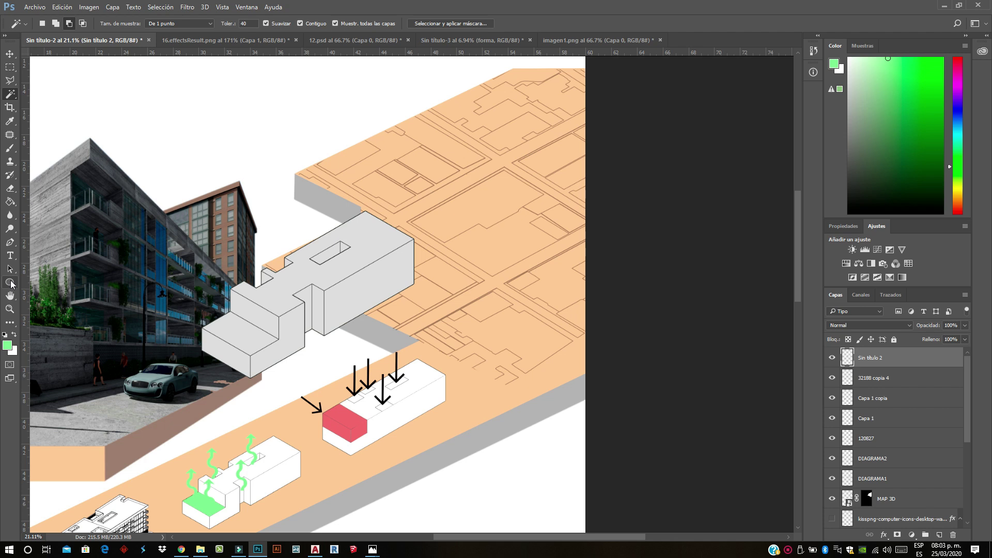
# Fill the massing block brown with the Paint Bucket and scale it down onto the upper map
pyautogui.press('g')
pyautogui.click(279, 336)
pyautogui.click(8, 345)
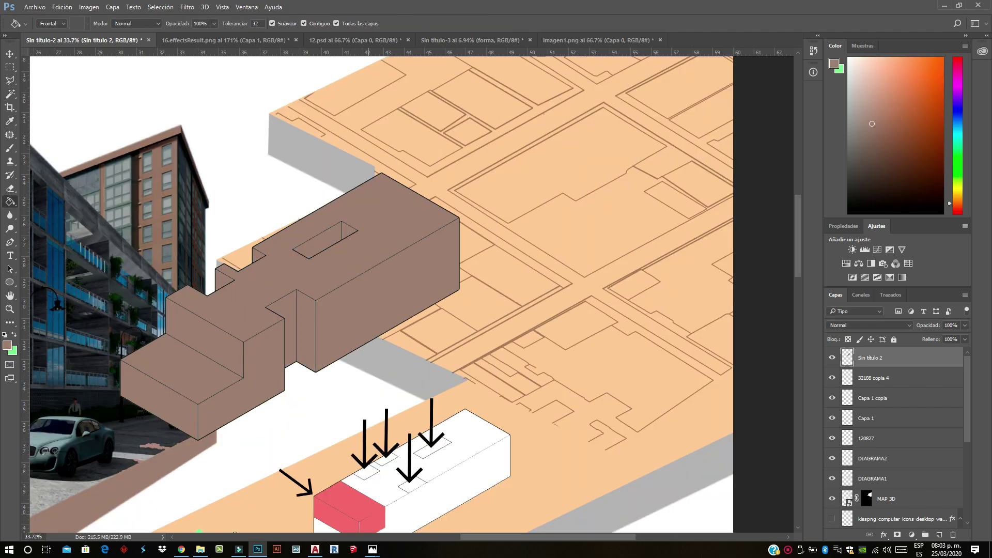
pyautogui.moveTo(680, 109); pyautogui.dragTo(672, 186)
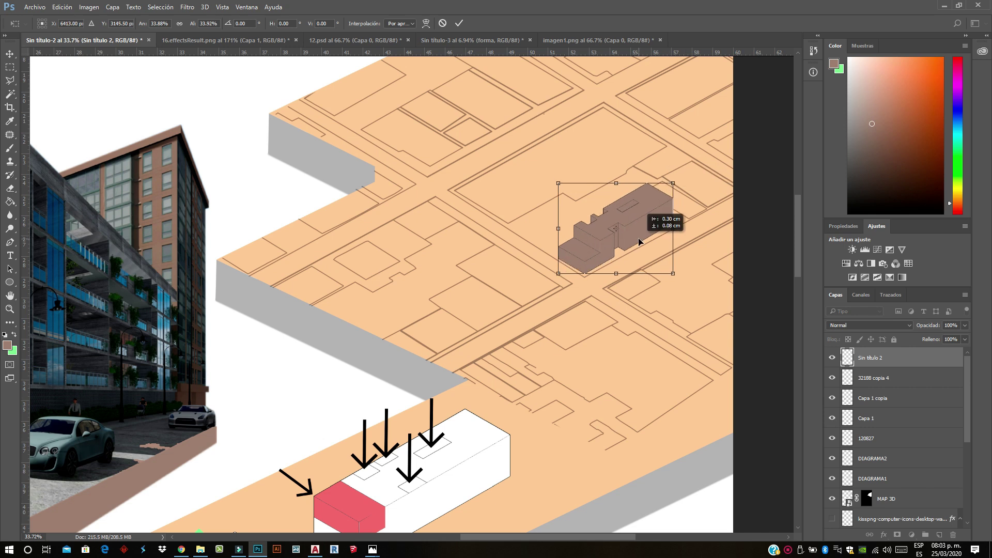
pyautogui.press('Return')
pyautogui.hscroll(3, 605, 288)
pyautogui.scroll(2, 605, 288)
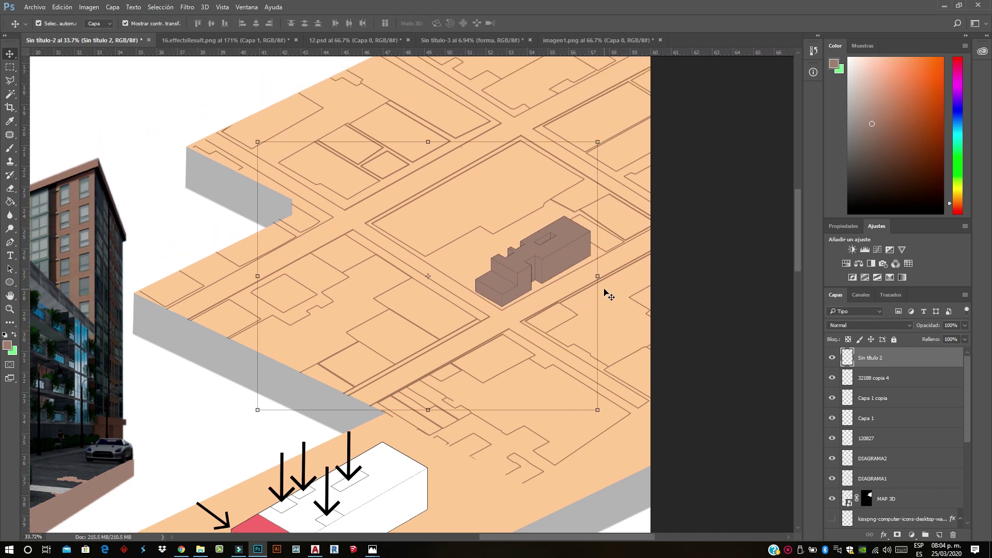
pyautogui.click(732, 222)
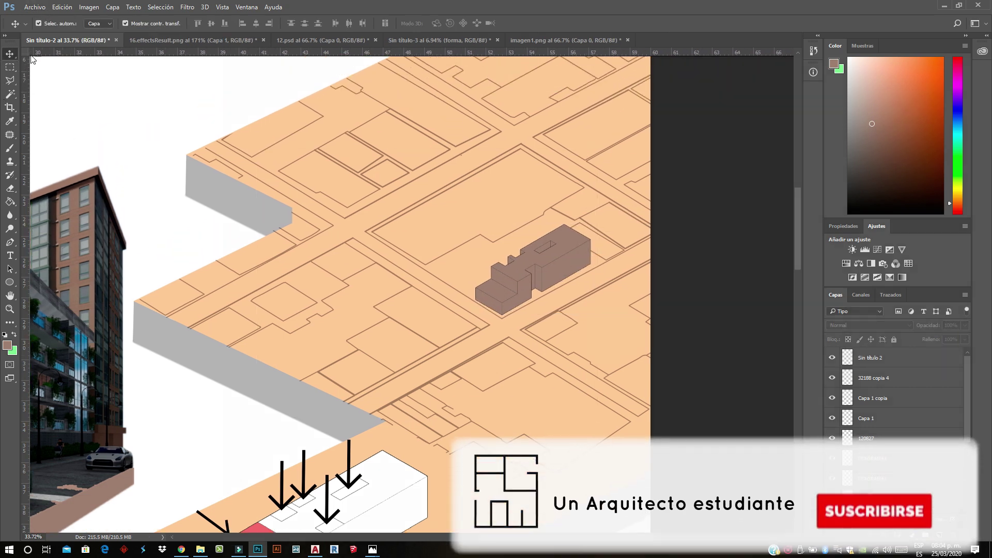
# Draw a large circle over the map for the sun path
pyautogui.click(10, 282)
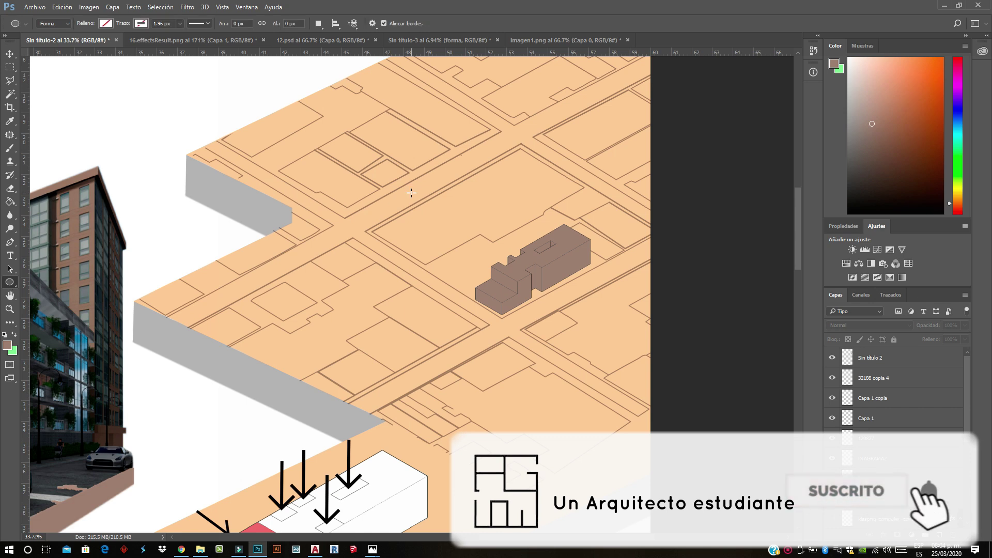
pyautogui.moveTo(519, 298); pyautogui.dragTo(523, 303)
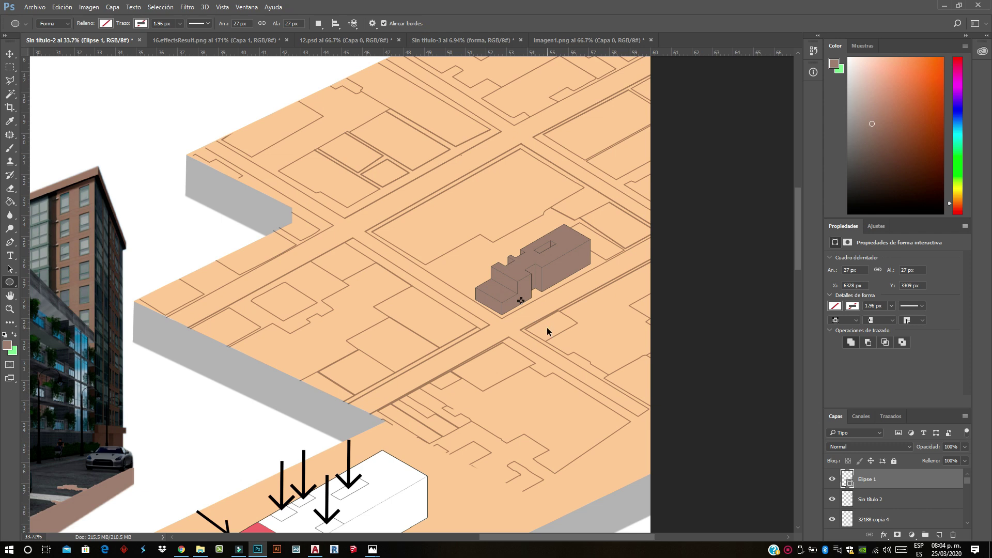
pyautogui.hotkey('ctrl', 'z')
pyautogui.moveTo(513, 321); pyautogui.dragTo(653, 435)
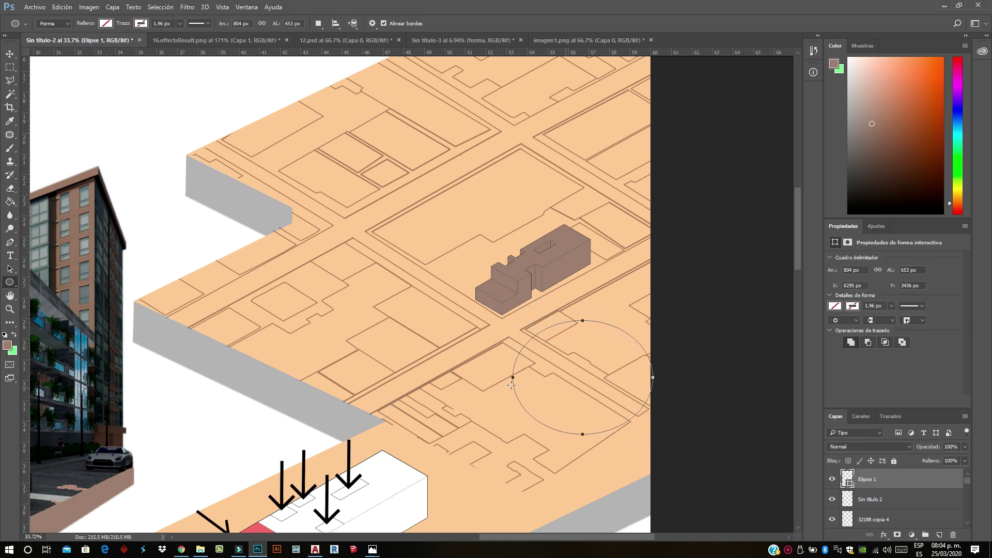
# Give the circle a thin solid black outline as a vector shape
pyautogui.click(143, 25)
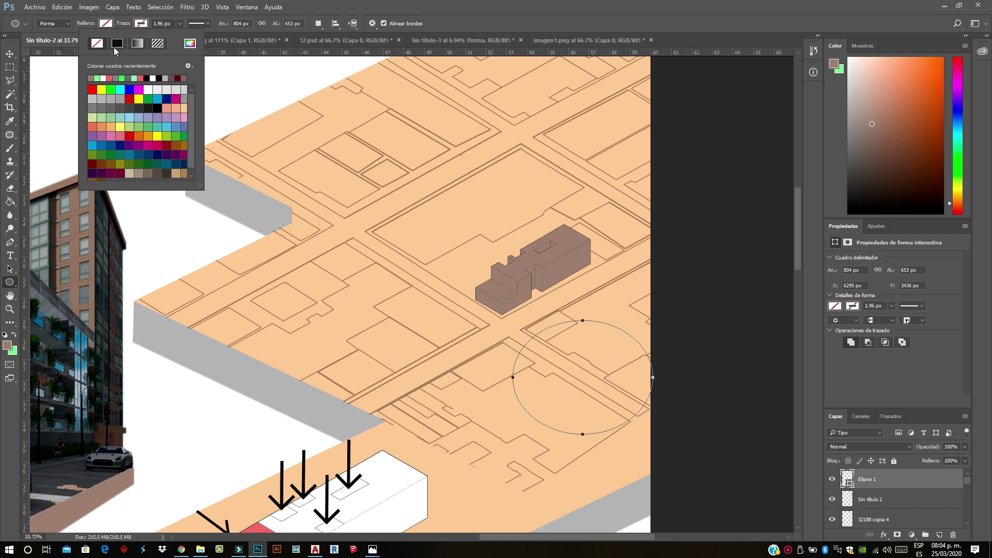
pyautogui.click(114, 47)
pyautogui.click(67, 24)
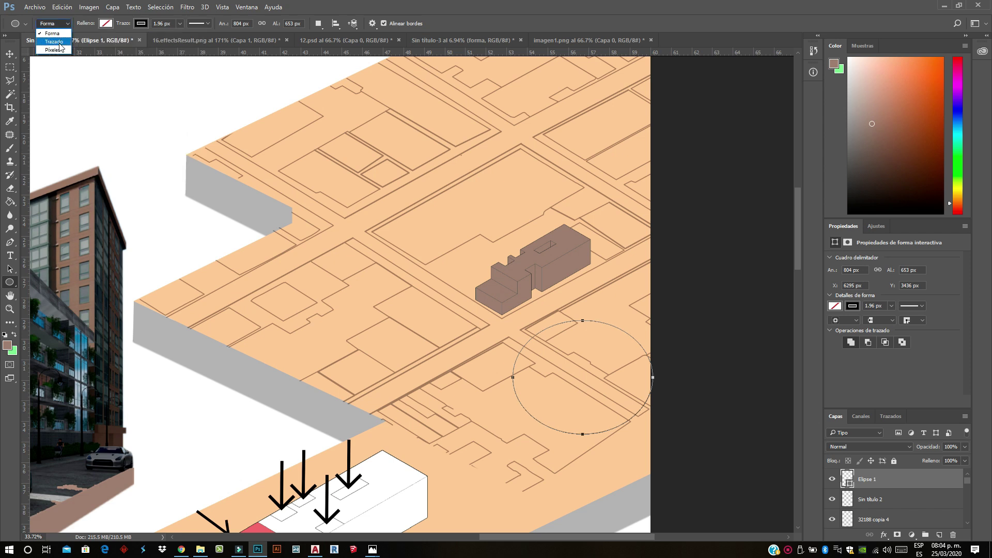
pyautogui.click(69, 26)
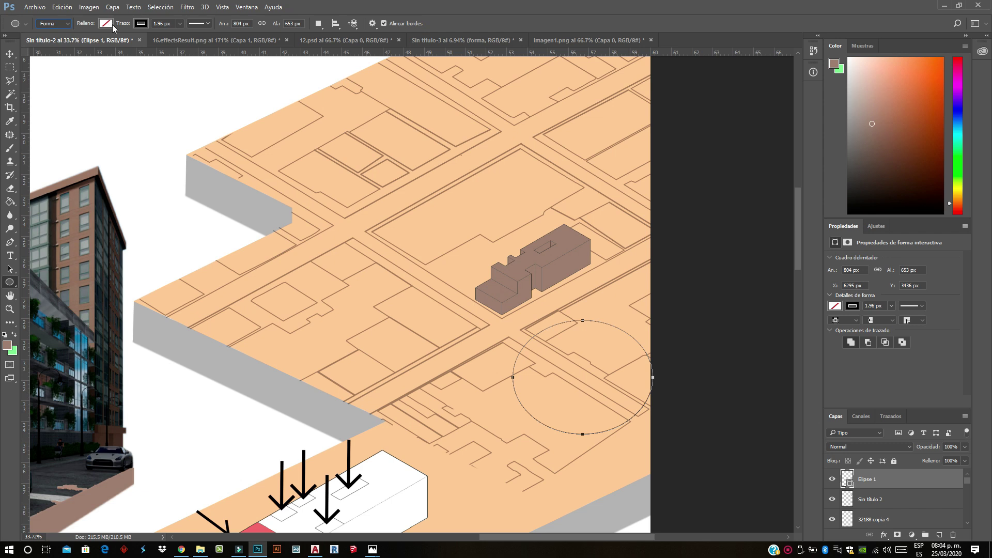
pyautogui.click(141, 24)
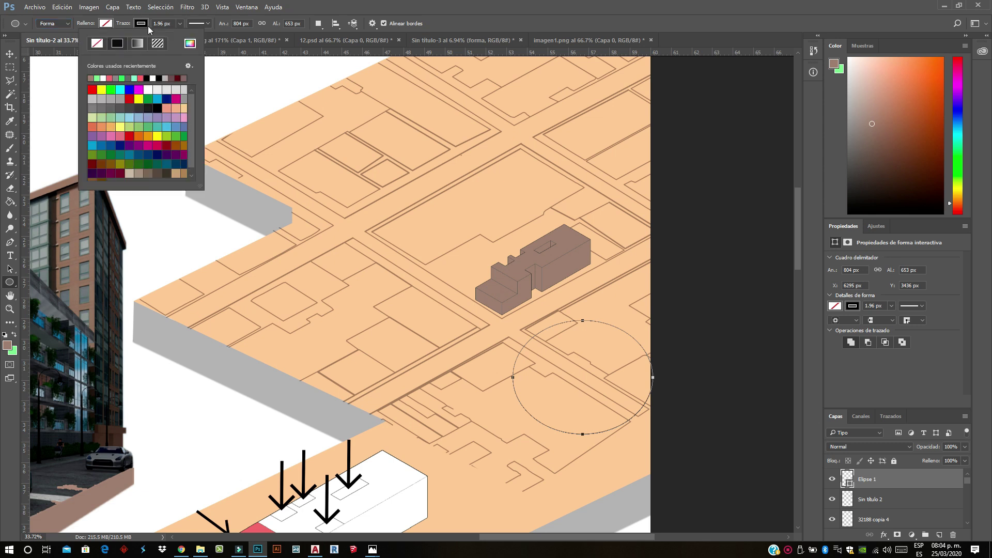
pyautogui.click(180, 24)
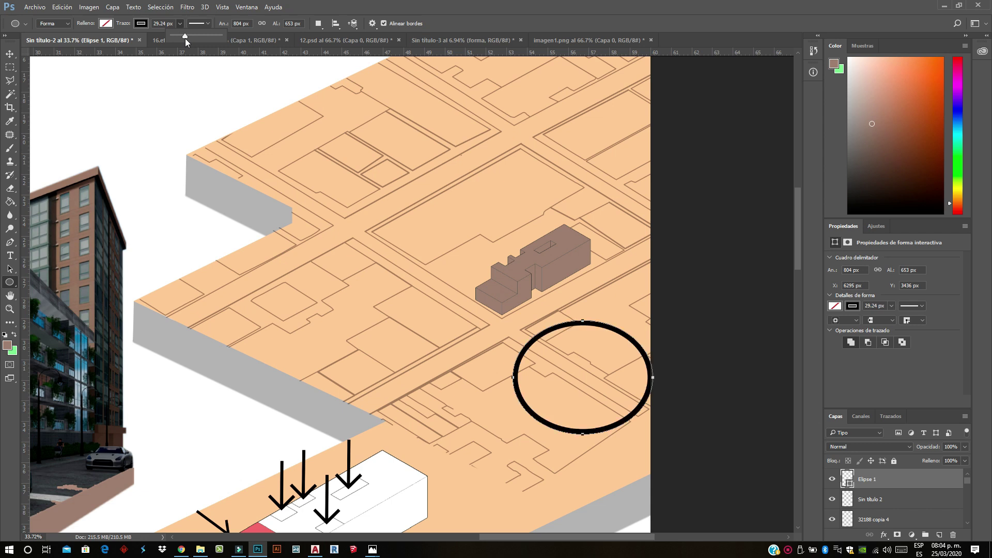
pyautogui.moveTo(182, 37); pyautogui.dragTo(175, 36)
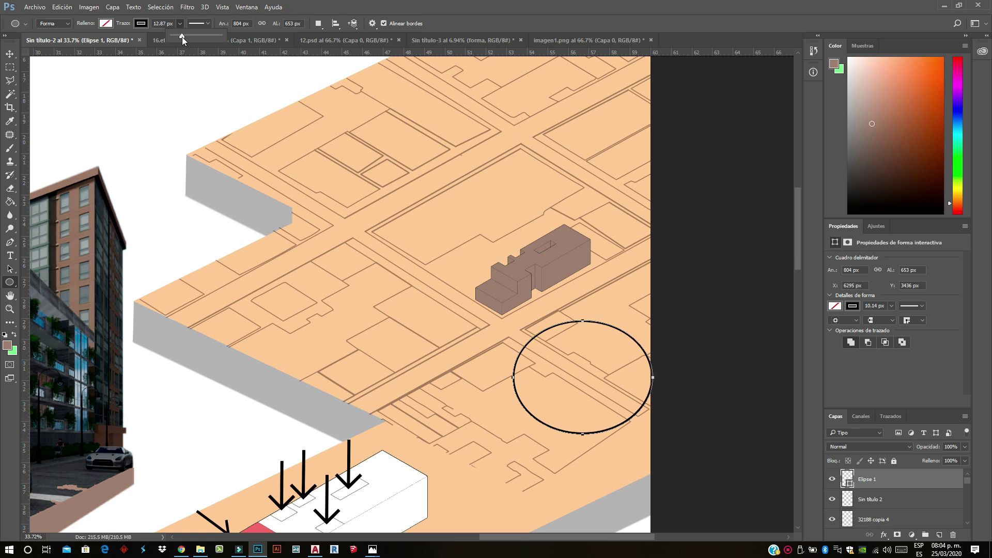
# Skew and tilt the ellipse to the isometric angle around the brown block
pyautogui.press('v')
pyautogui.moveTo(532, 338); pyautogui.dragTo(369, 278)
pyautogui.moveTo(421, 261)
pyautogui.mouseDown()
pyautogui.moveTo(405, 306)
pyautogui.moveTo(516, 366)
pyautogui.moveTo(404, 333)
pyautogui.moveTo(393, 295)
pyautogui.mouseUp()
pyautogui.moveTo(518, 253); pyautogui.dragTo(592, 157)
pyautogui.moveTo(393, 294); pyautogui.dragTo(356, 240)
pyautogui.click(459, 23)
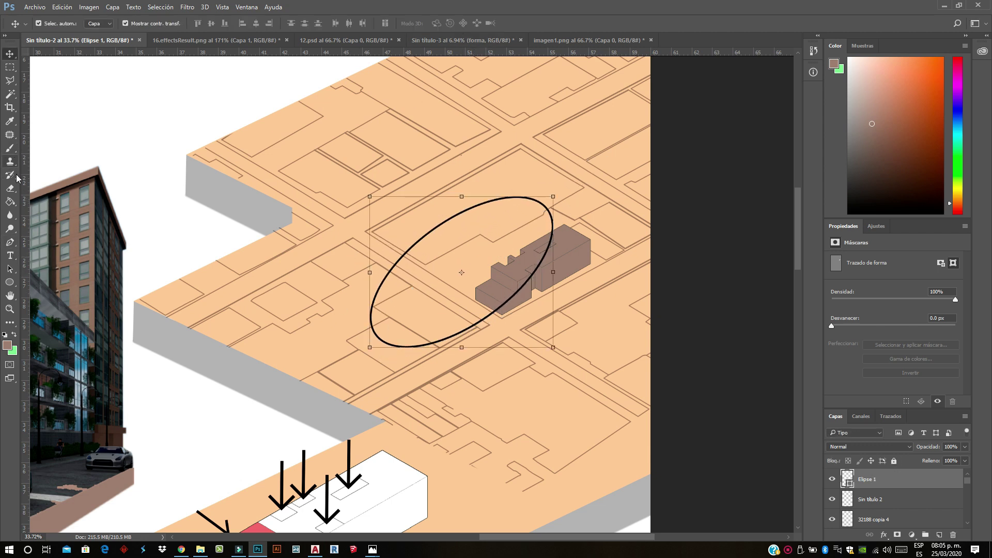
# Rasterize Elipse 1 and erase its lower-right part with the brush in 'Borrar' mode
pyautogui.click(11, 149)
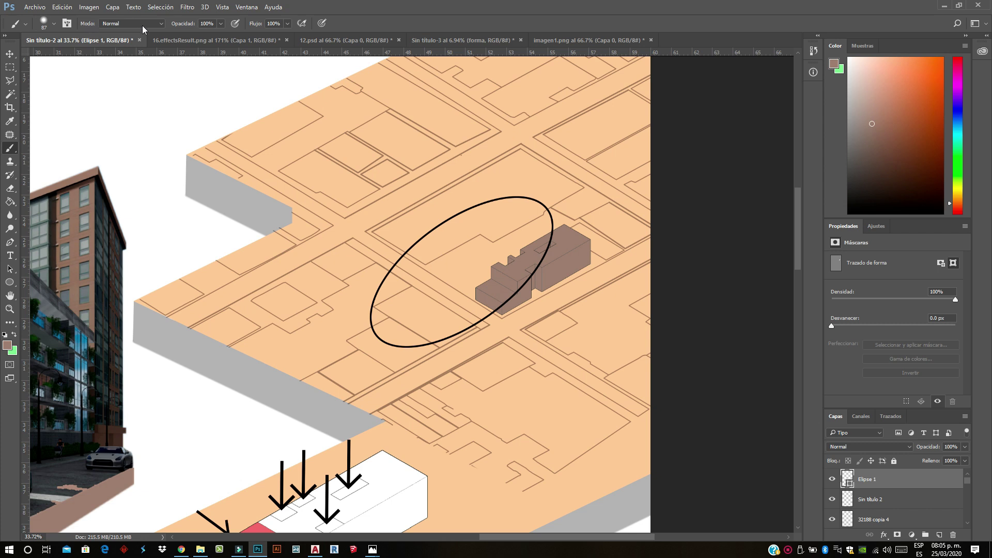
pyautogui.click(162, 24)
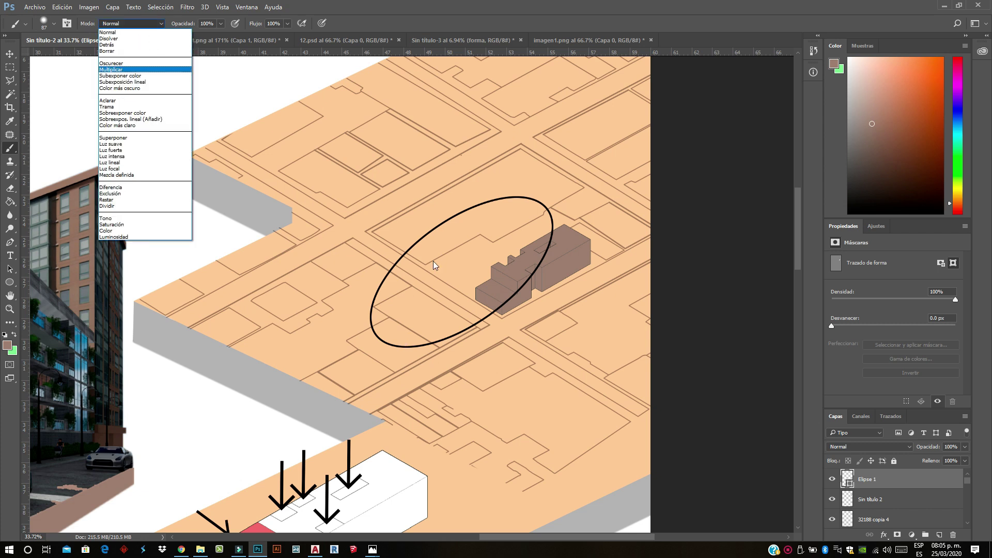
pyautogui.click(123, 51)
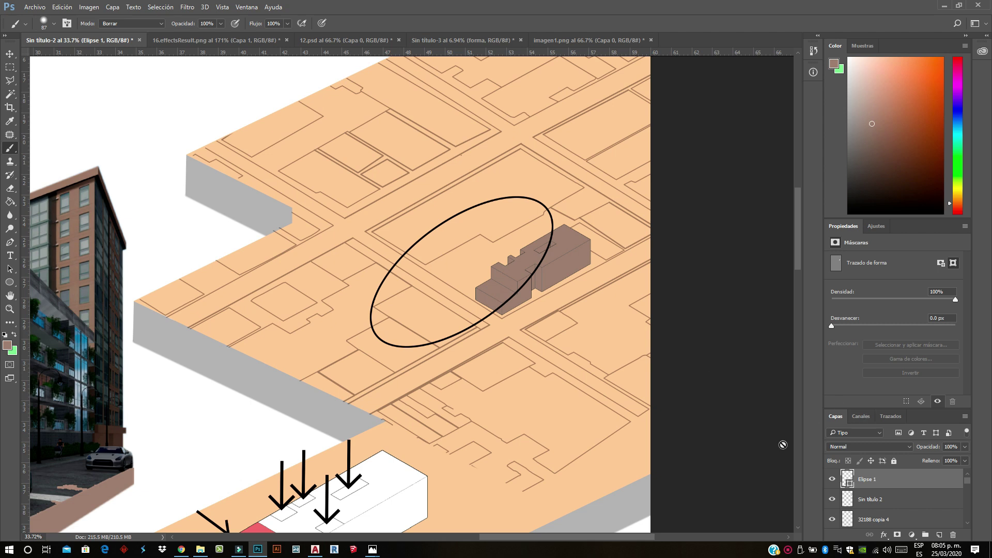
pyautogui.click(489, 322)
pyautogui.moveTo(384, 331); pyautogui.dragTo(545, 258)
# Shift the arc right and stretch it over the brown massing block
pyautogui.hotkey('ctrl', 'z')
pyautogui.hotkey('ctrl', 'shift', 'z')
pyautogui.keyDown('ctrl'); pyautogui.click(424, 238); pyautogui.keyUp('ctrl')
pyautogui.moveTo(424, 238); pyautogui.dragTo(537, 217)
pyautogui.hotkey('ctrl', 't')
pyautogui.moveTo(616, 195)
pyautogui.mouseDown()
pyautogui.moveTo(643, 197)
pyautogui.moveTo(637, 206)
pyautogui.mouseUp()
pyautogui.press('Return')
# Place the black sun PNG from the 'imágenes para PS' folder into the sheet
pyautogui.click(28, 6)
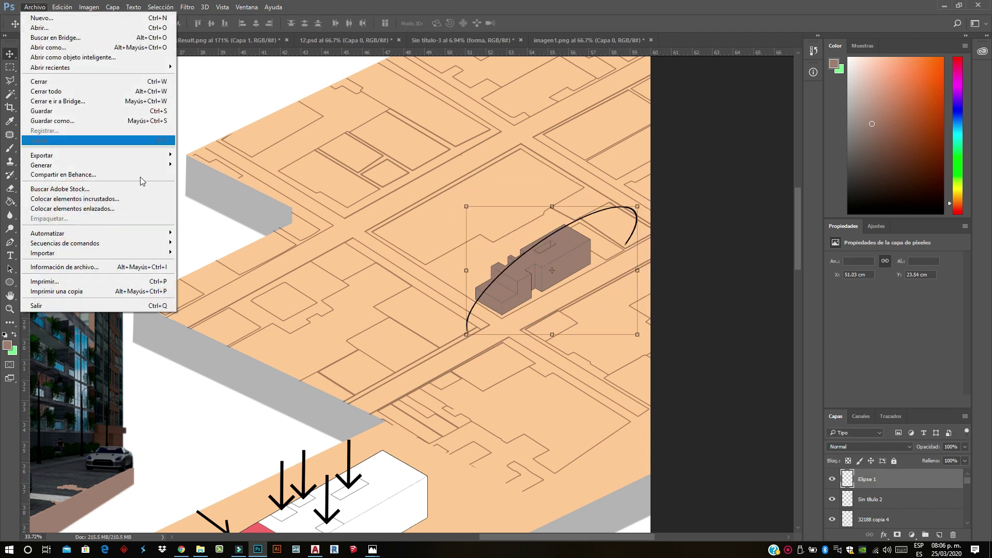
pyautogui.click(136, 194)
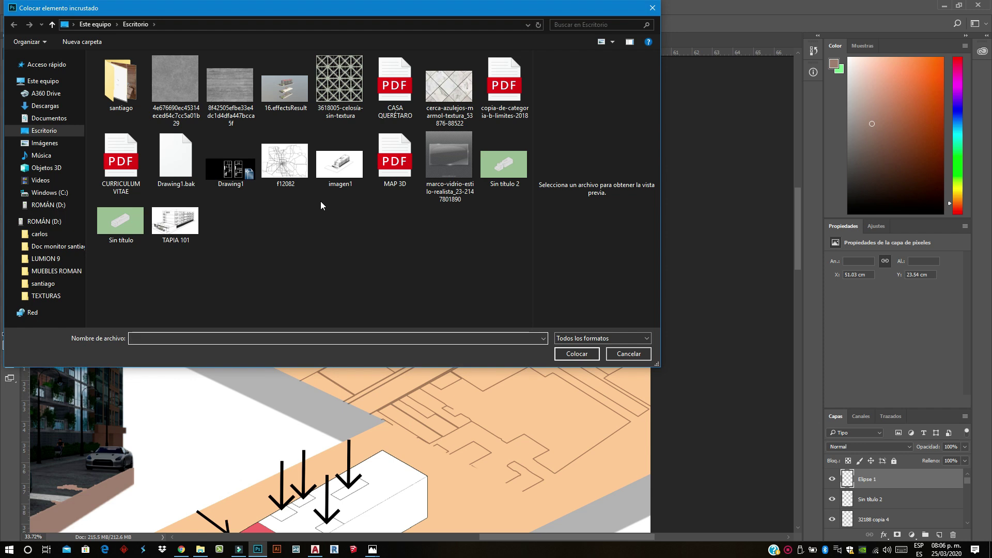
pyautogui.click(45, 146)
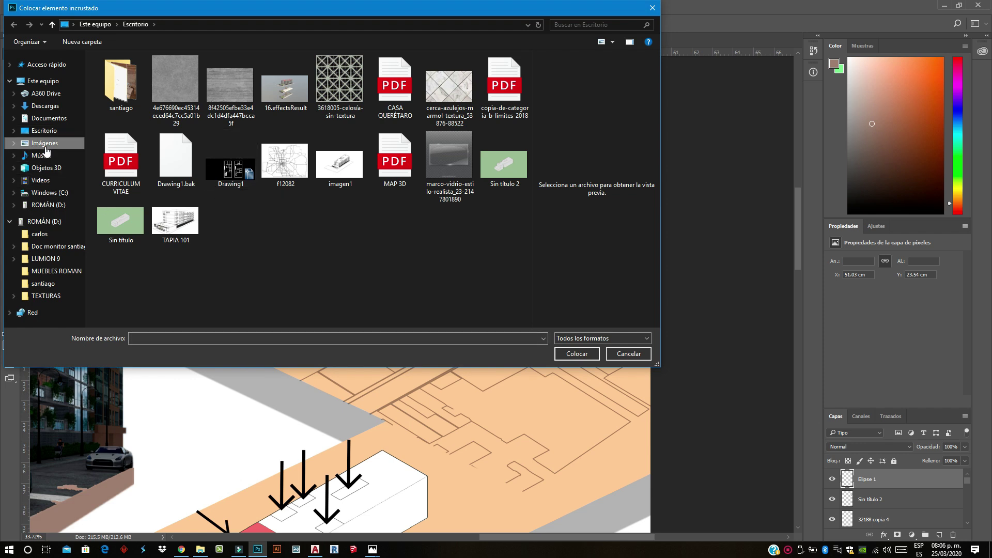
pyautogui.doubleClick(121, 85)
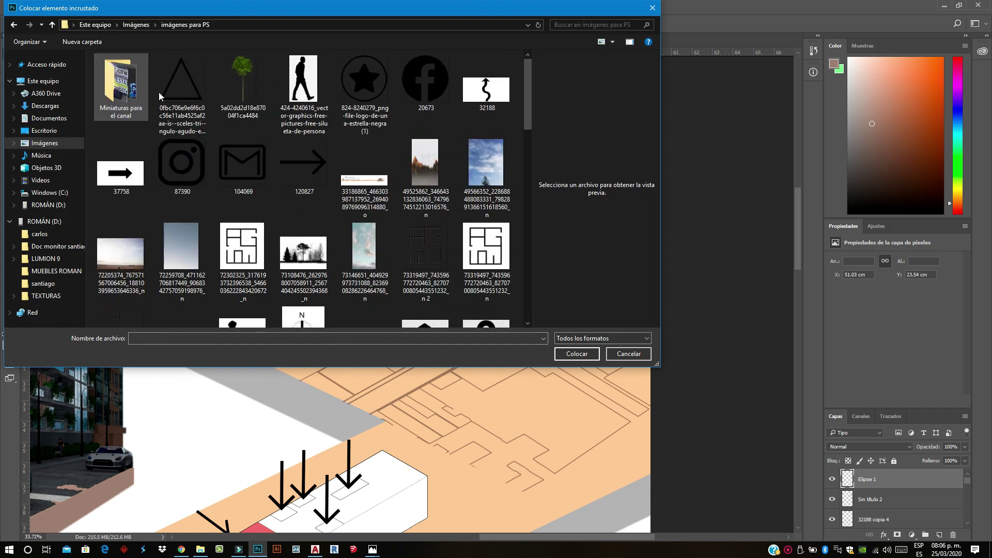
pyautogui.scroll(-3, 380, 132)
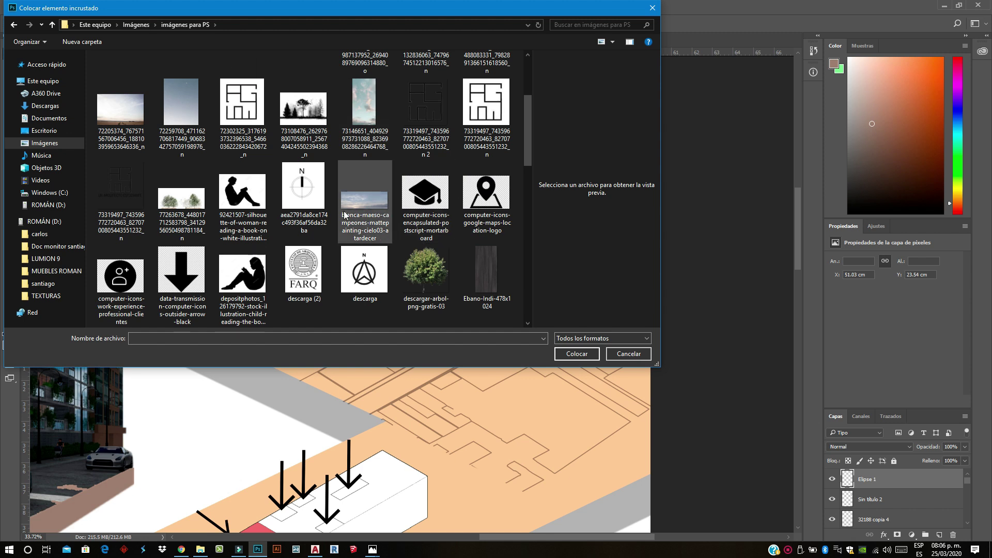
pyautogui.scroll(-5, 325, 190)
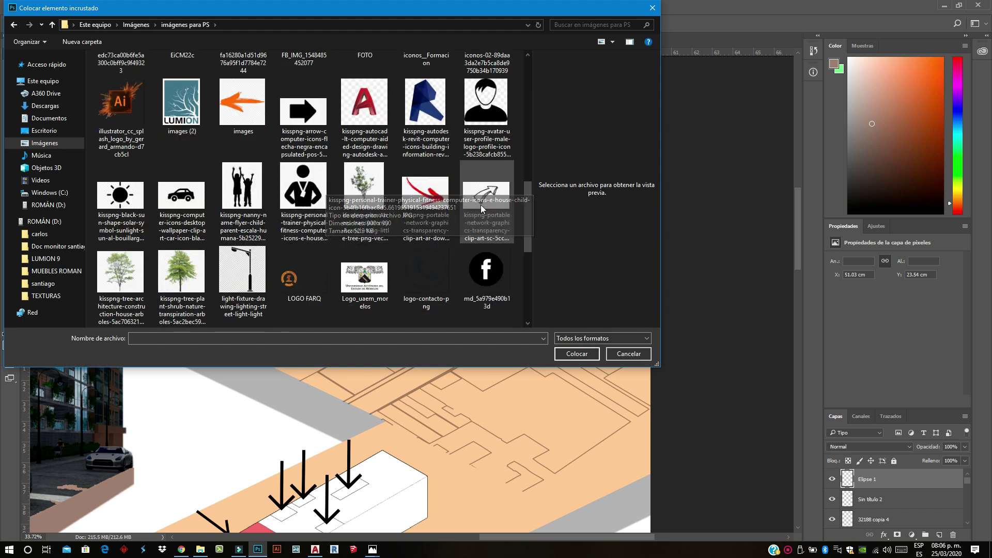
pyautogui.click(122, 201)
pyautogui.doubleClick(326, 209)
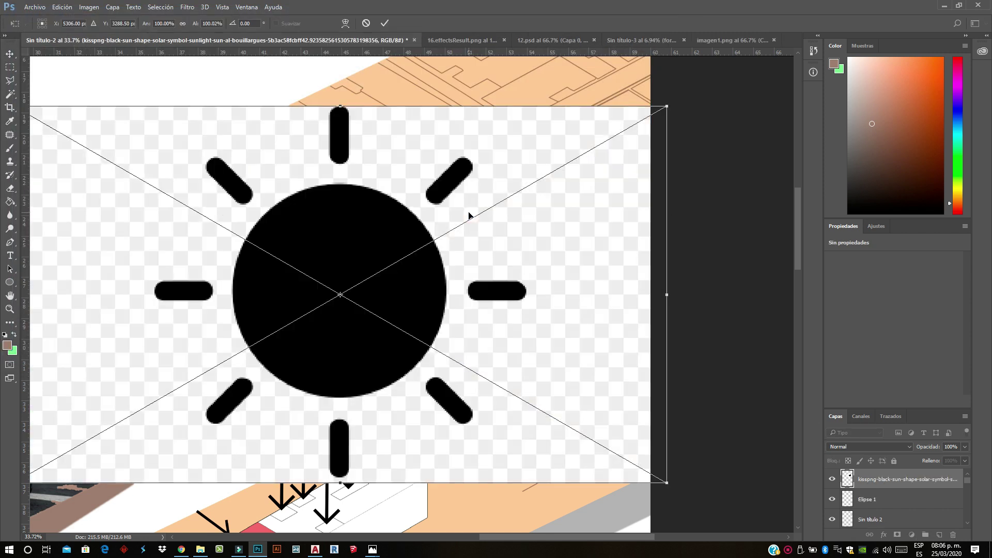
pyautogui.click(389, 21)
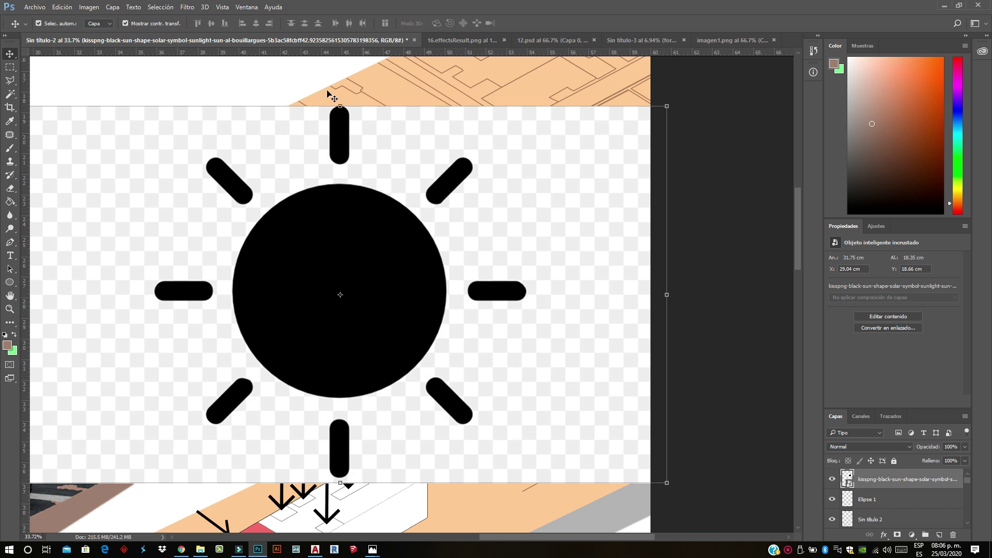
# Rasterize the sun, shrink it to about 15 percent, and set it on the arc's upper end
pyautogui.rightClick(339, 222)
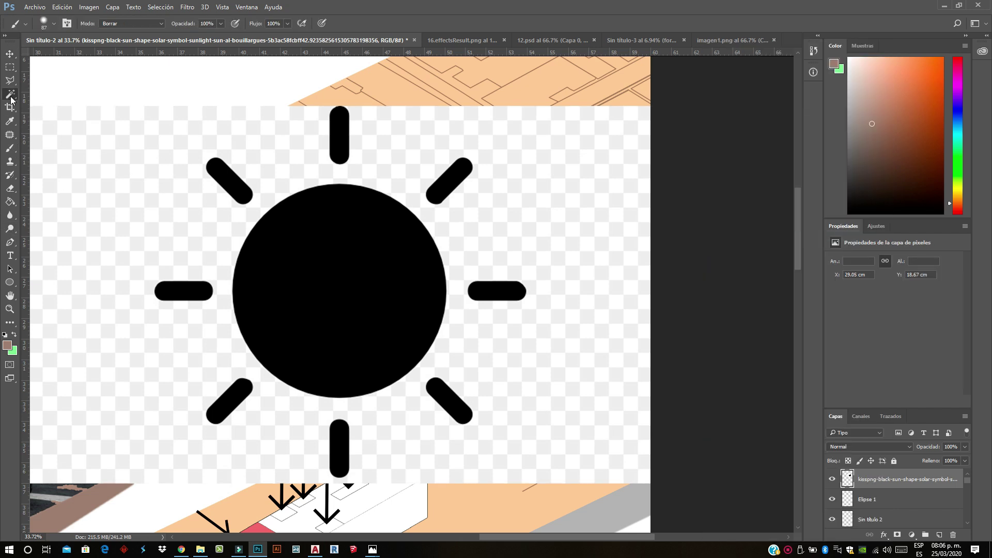
pyautogui.hotkey('ctrl', 't')
pyautogui.moveTo(526, 105)
pyautogui.mouseDown()
pyautogui.moveTo(523, 211)
pyautogui.moveTo(392, 306)
pyautogui.mouseUp()
pyautogui.scroll(2, 387, 403)
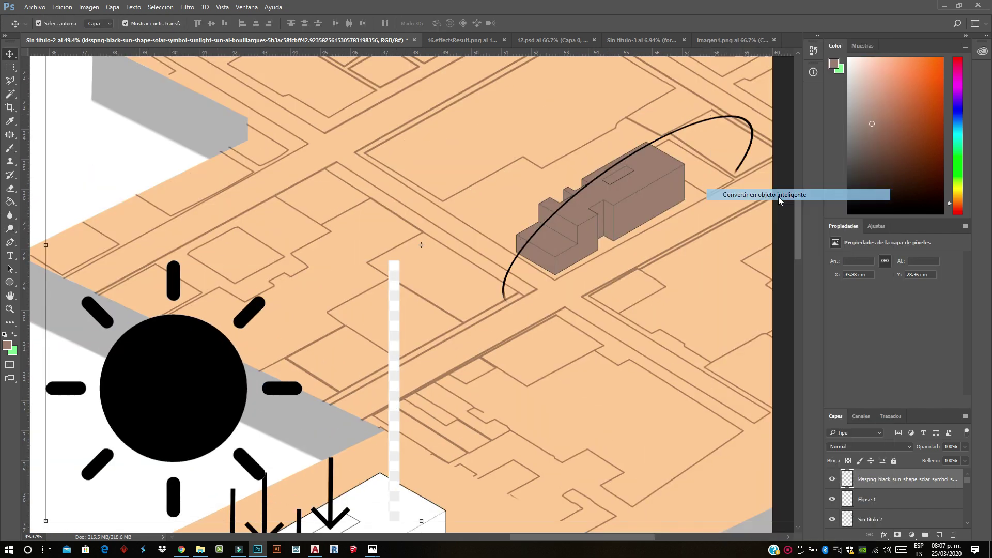
pyautogui.press('Return')
pyautogui.moveTo(304, 263); pyautogui.dragTo(85, 477)
pyautogui.moveTo(65, 497)
pyautogui.mouseDown()
pyautogui.moveTo(587, 229)
pyautogui.moveTo(705, 122)
pyautogui.mouseUp()
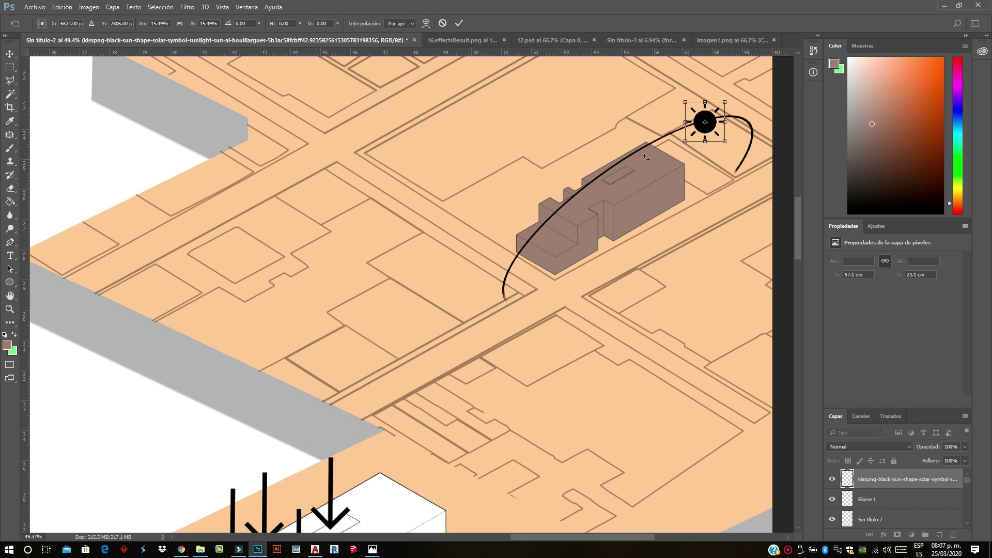
pyautogui.click(459, 23)
pyautogui.scroll(-2, 677, 212)
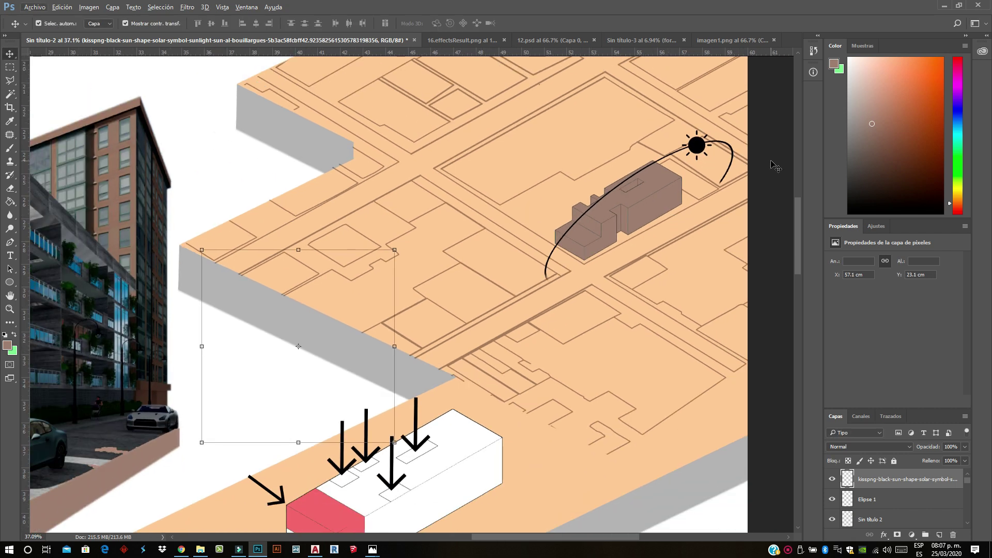
pyautogui.click(227, 177)
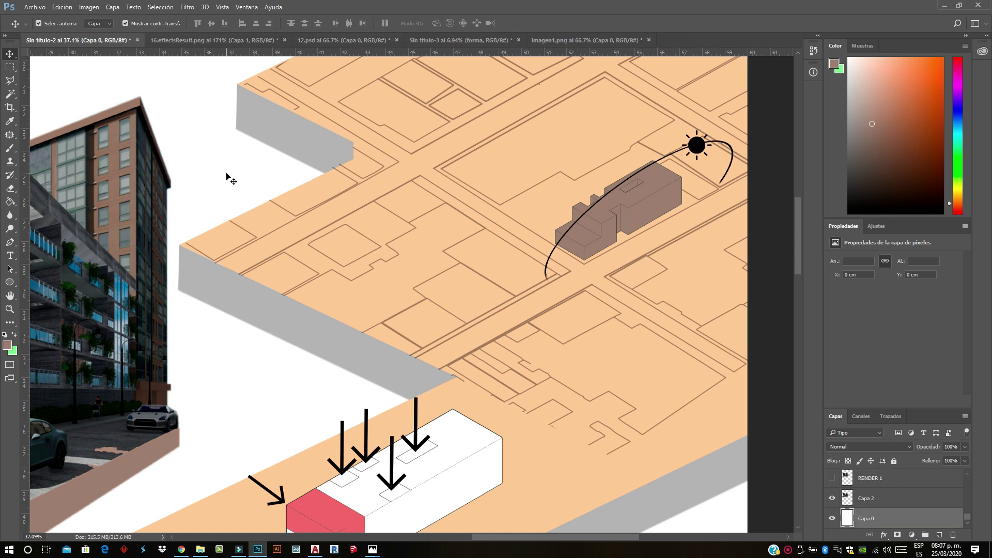
pyautogui.scroll(-3, 540, 191)
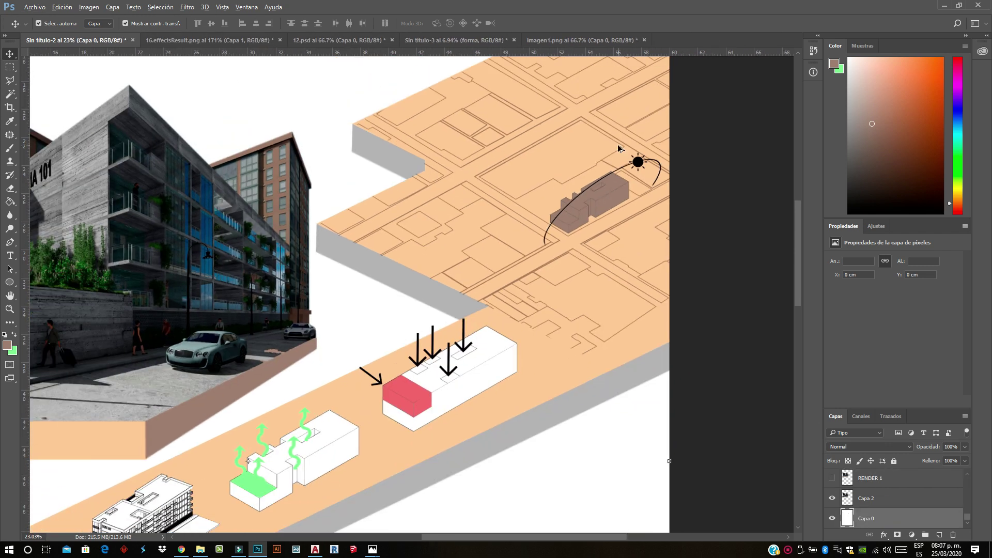
pyautogui.scroll(1, 620, 149)
pyautogui.scroll(2, 664, 176)
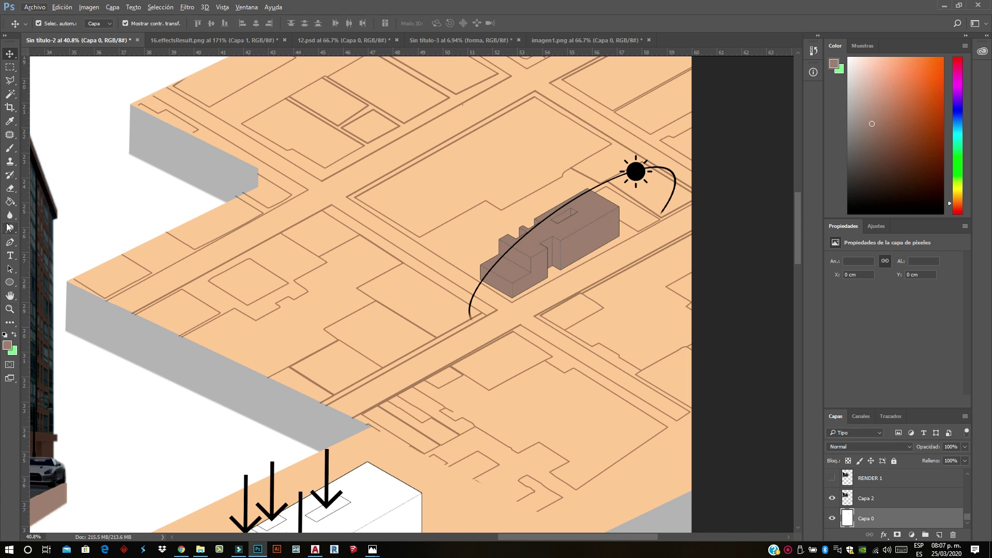
# Select the Brush tool with the tree-shaped brush preset
pyautogui.click(13, 153)
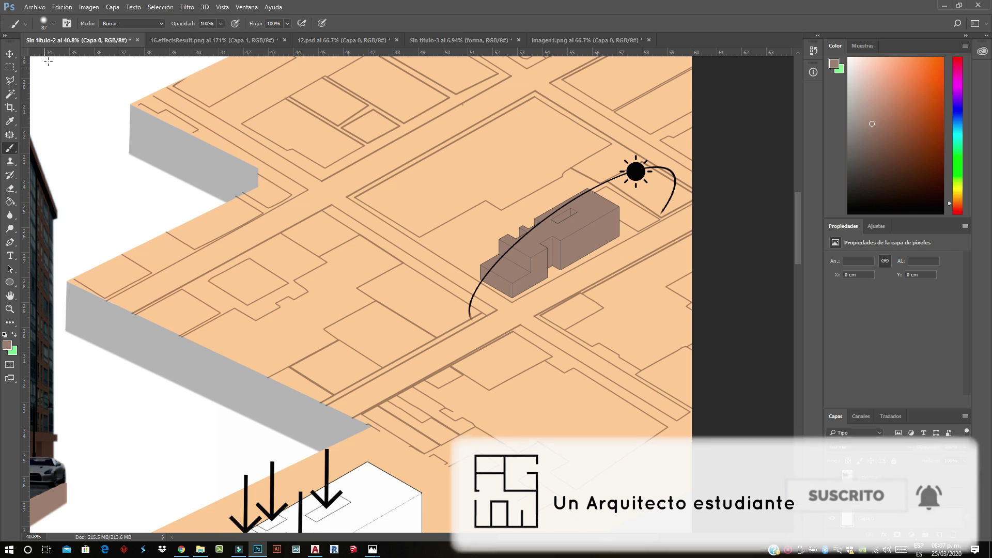
pyautogui.rightClick(116, 142)
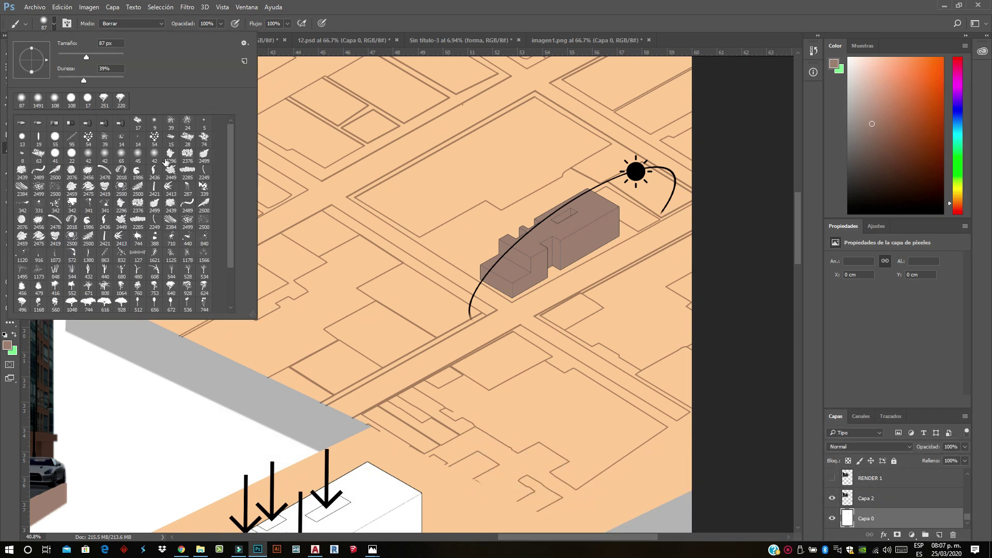
pyautogui.scroll(-1, 170, 182)
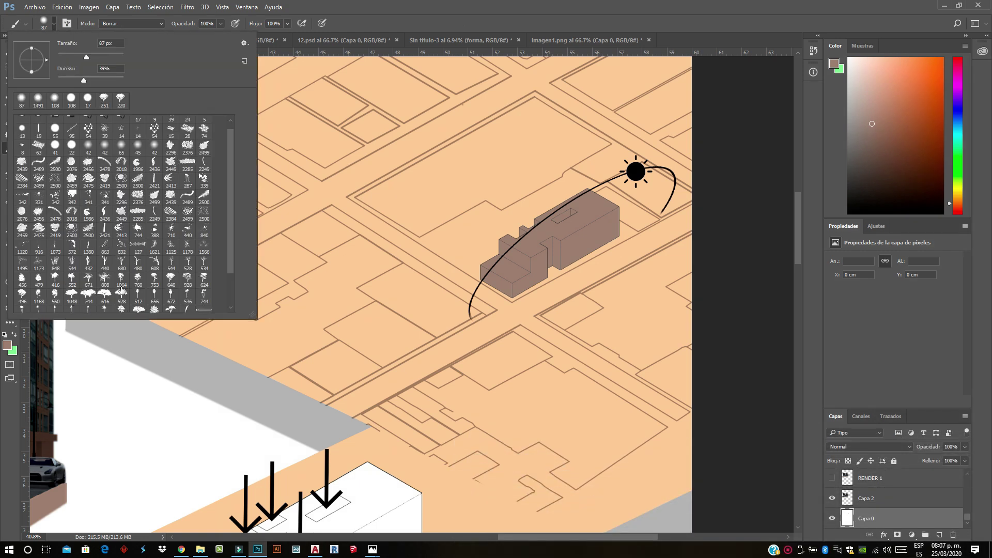
pyautogui.click(204, 281)
pyautogui.click(464, 320)
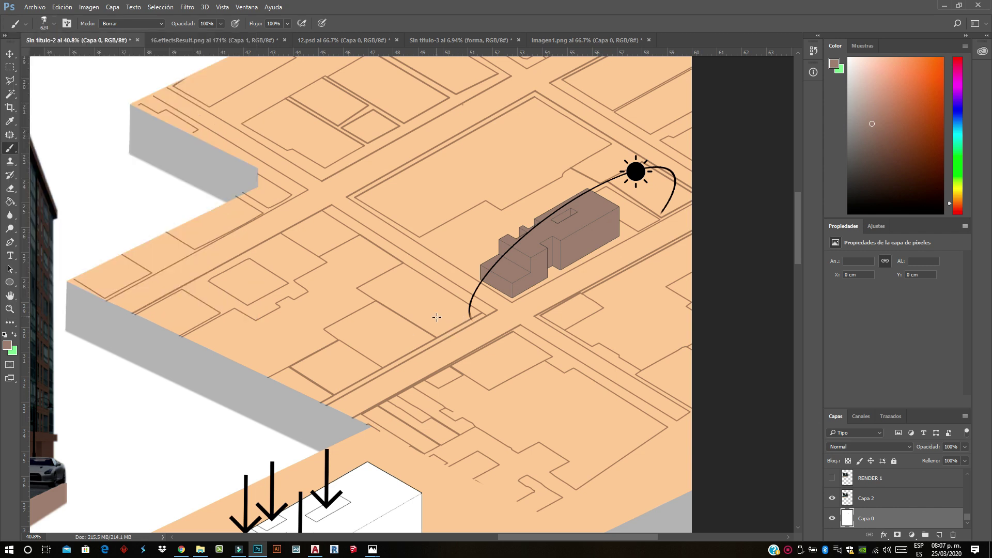
pyautogui.scroll(1, 888, 487)
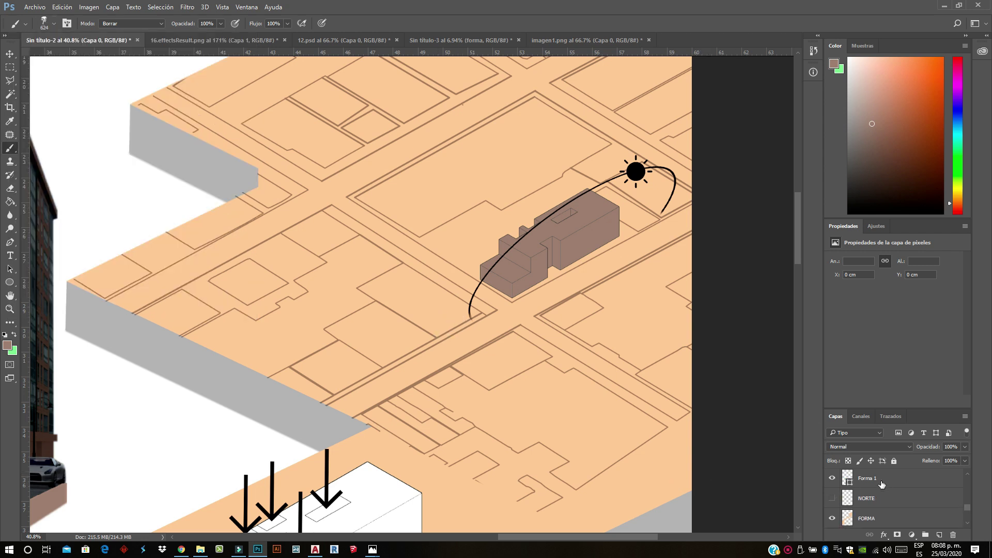
pyautogui.scroll(-1, 885, 484)
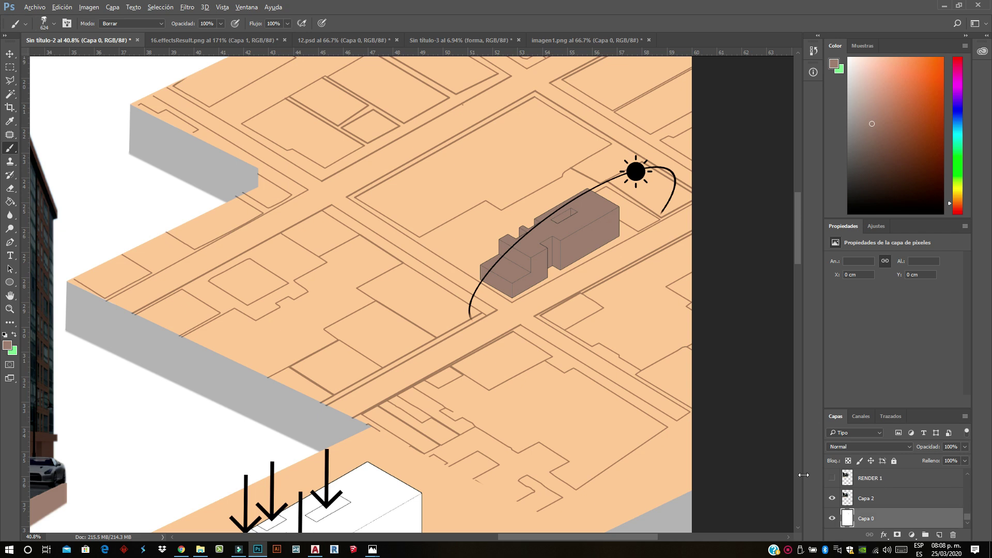
# Set the foreground colour to black (000000)
pyautogui.click(8, 346)
pyautogui.click(421, 262)
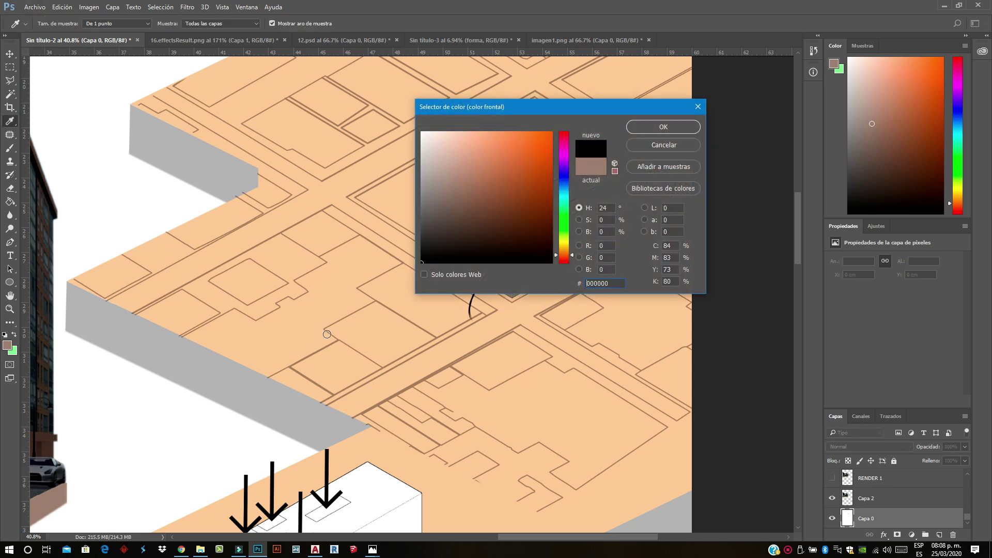
pyautogui.click(663, 127)
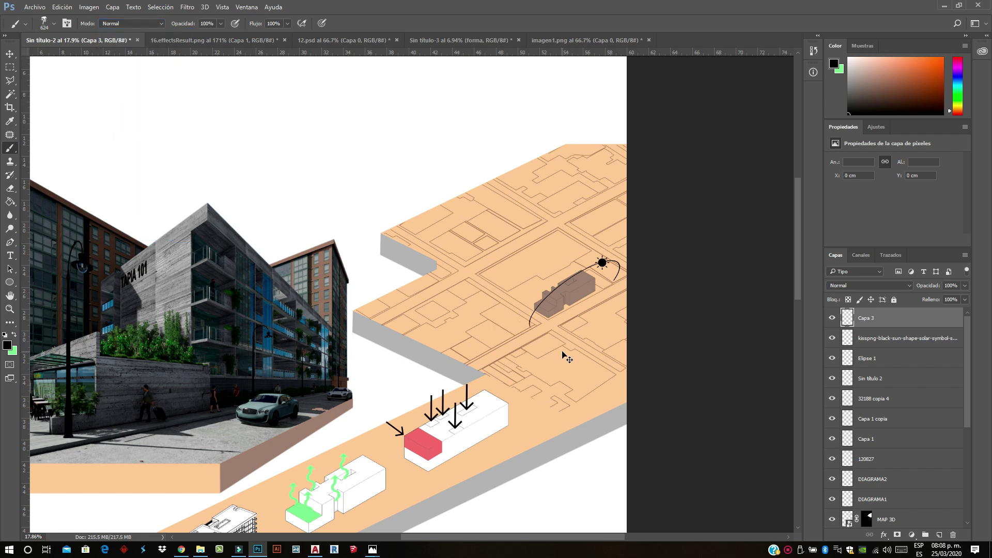
# Stamp a row of black trees along the upper street
pyautogui.scroll(3, 484, 305)
pyautogui.click(515, 299)
pyautogui.click(489, 283)
pyautogui.click(461, 269)
pyautogui.click(436, 253)
pyautogui.click(413, 239)
pyautogui.click(385, 221)
pyautogui.click(356, 200)
# Stamp tree rows along the lower street and across the road on the right
pyautogui.click(354, 396)
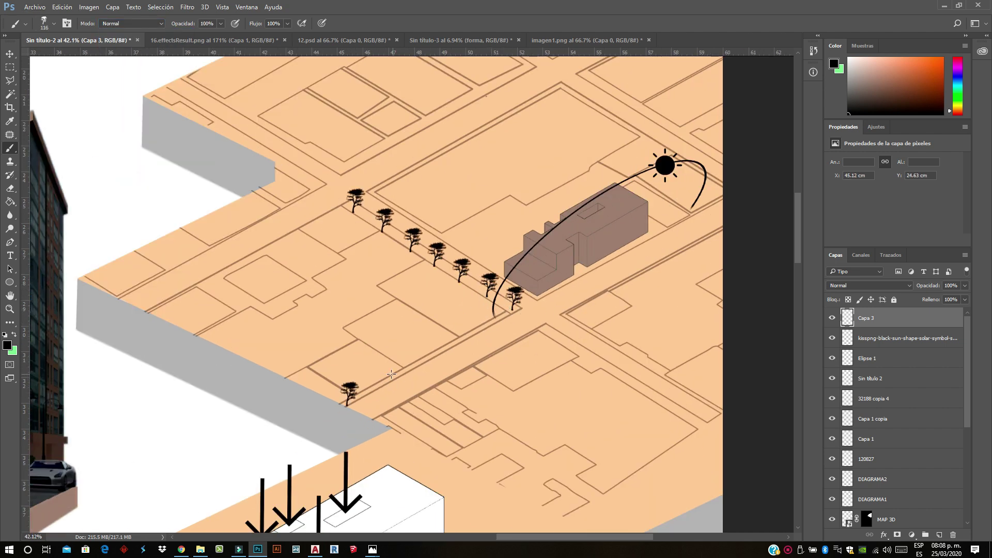
pyautogui.click(374, 382)
pyautogui.click(406, 364)
pyautogui.click(492, 314)
pyautogui.click(548, 321)
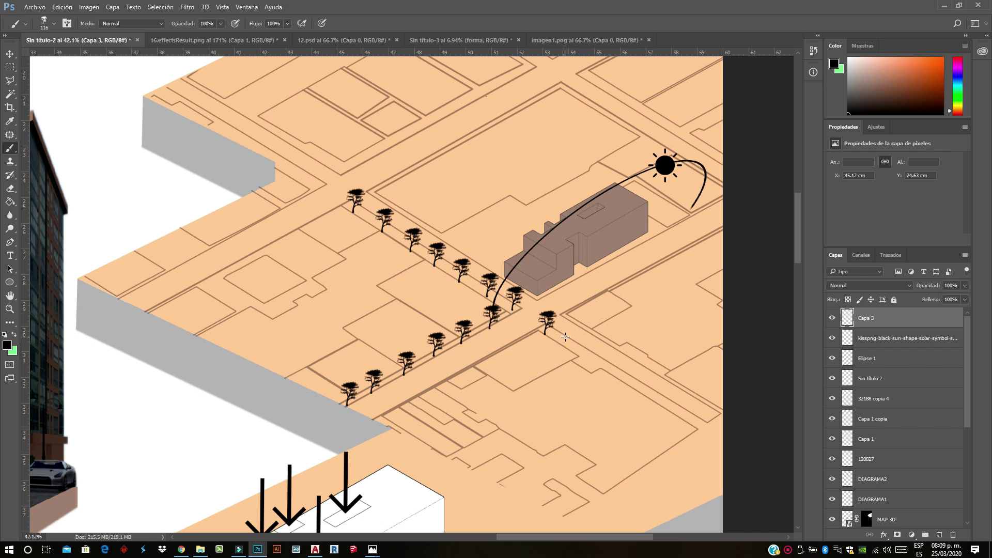
pyautogui.click(590, 348)
pyautogui.click(621, 363)
pyautogui.click(644, 381)
pyautogui.click(685, 406)
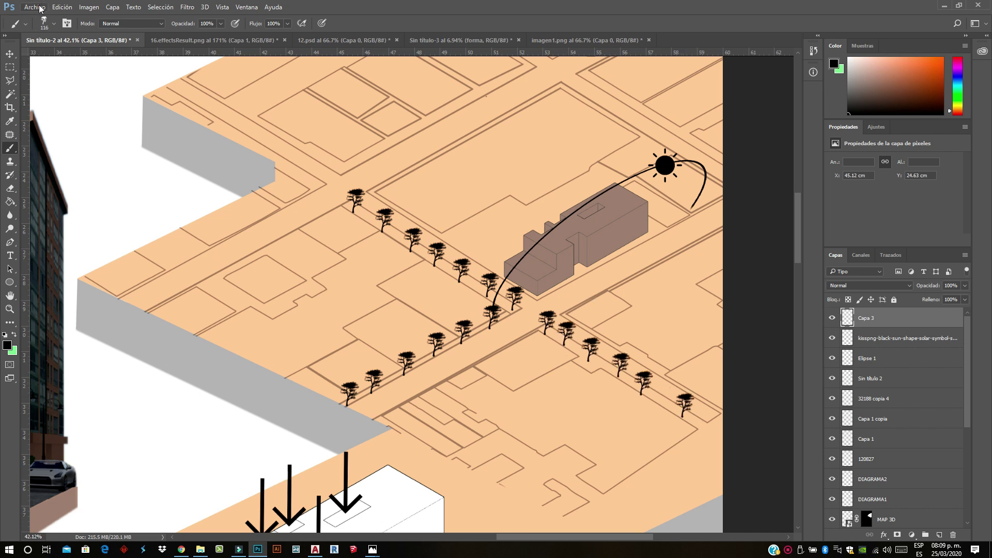
# Place the embedded street-light image, remove its white background and move it onto the street
pyautogui.click(10, 54)
pyautogui.click(117, 159)
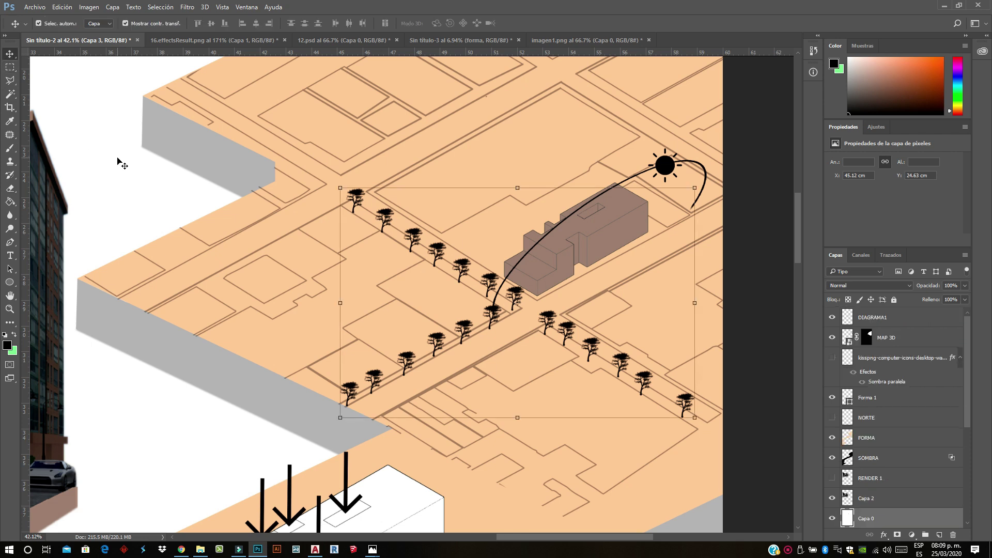
pyautogui.click(35, 7)
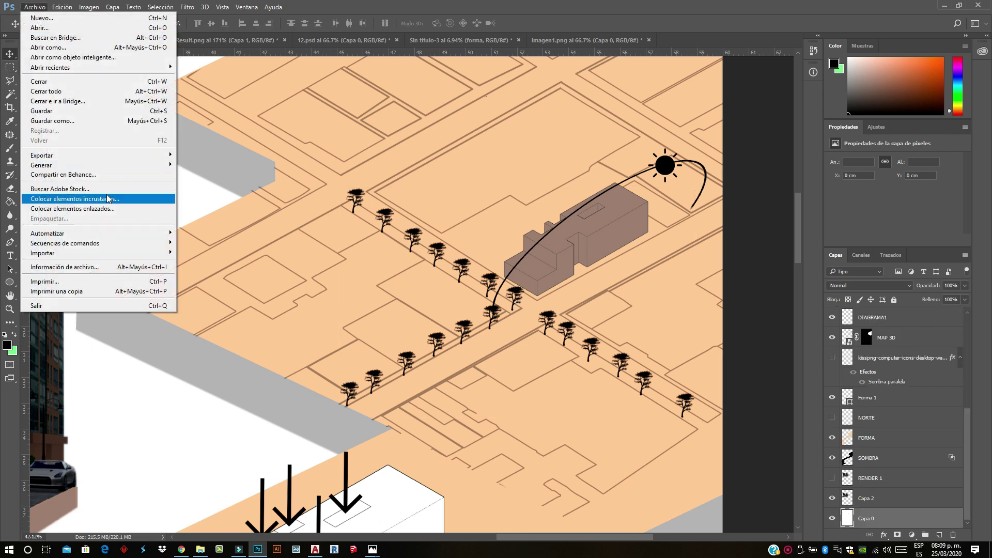
pyautogui.click(109, 198)
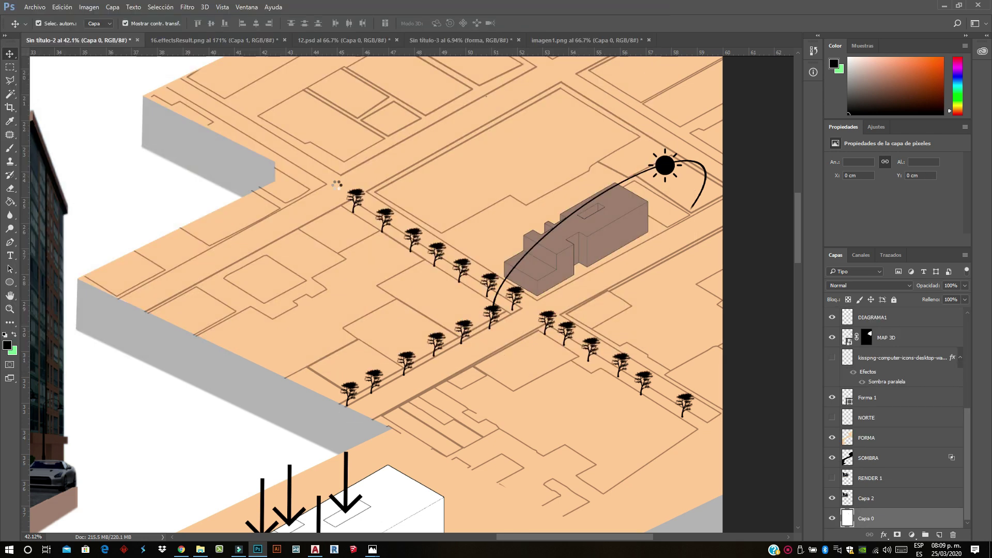
pyautogui.press('Return')
pyautogui.hotkey('ctrl', 'shift', ']')
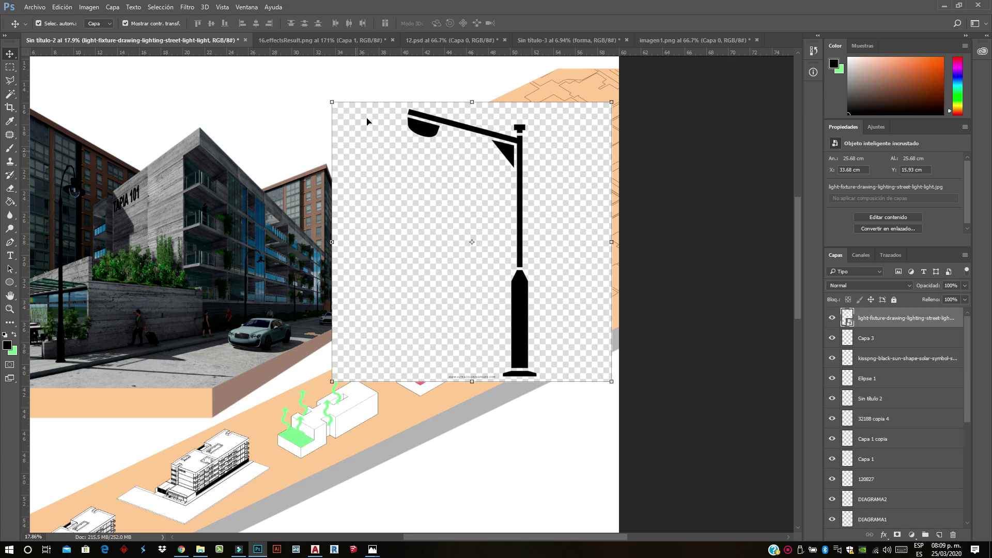
pyautogui.press('w')
pyautogui.press('v')
pyautogui.moveTo(520, 300); pyautogui.dragTo(520, 388)
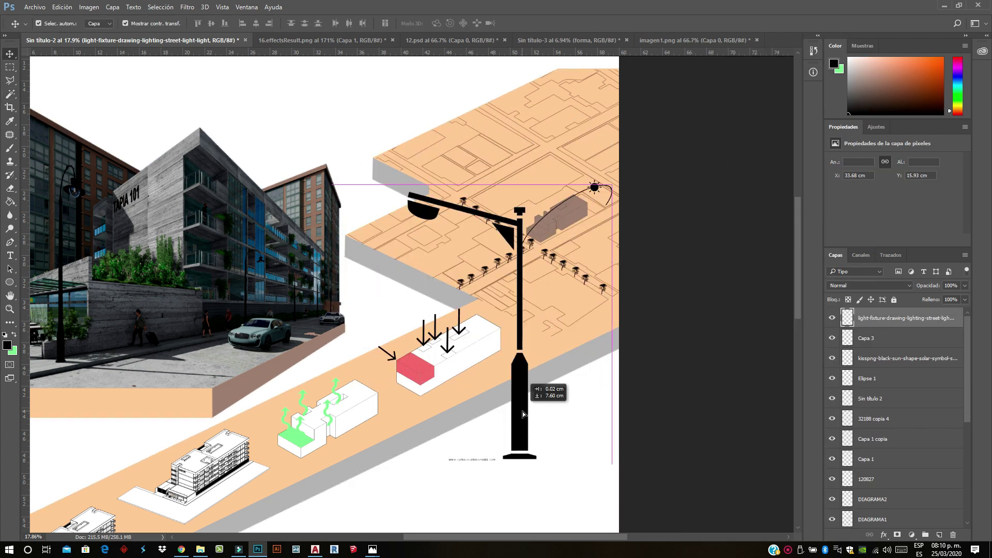
pyautogui.scroll(5, 474, 463)
pyautogui.rightClick(893, 318)
# Outline the watermark under the lamp with a path and delete it
pyautogui.press('p')
pyautogui.click(360, 440)
pyautogui.click(470, 406)
pyautogui.click(533, 439)
pyautogui.click(516, 480)
pyautogui.rightClick(420, 446)
pyautogui.rightClick(479, 451)
pyautogui.click(542, 177)
pyautogui.press('Delete')
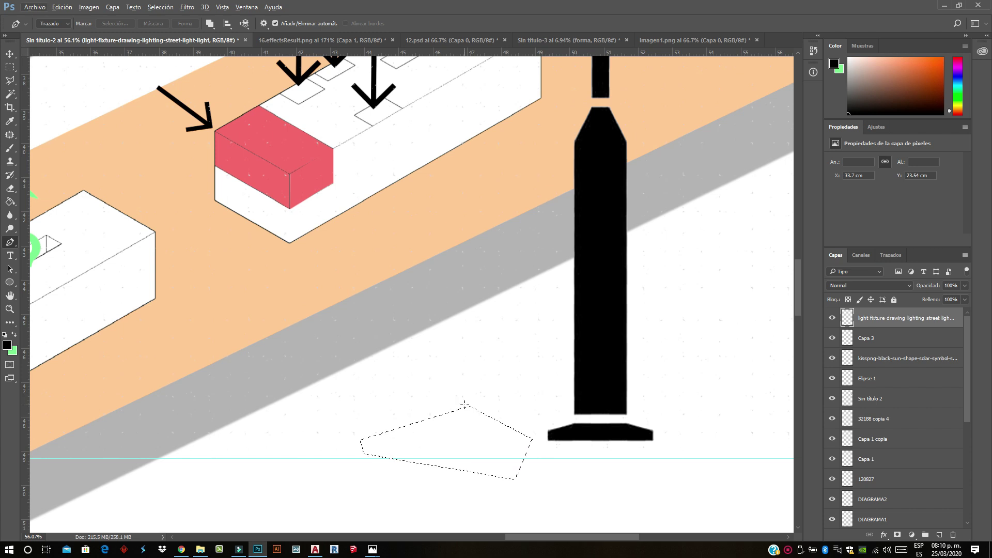
pyautogui.hotkey('ctrl', 'd')
# Shrink and tilt the lamp with Free Transform to fit the street
pyautogui.scroll(-5, 465, 405)
pyautogui.hotkey('ctrl', 't')
pyautogui.moveTo(398, 370)
pyautogui.mouseDown()
pyautogui.moveTo(455, 289)
pyautogui.moveTo(441, 275)
pyautogui.moveTo(380, 322)
pyautogui.mouseUp()
pyautogui.scroll(5, 465, 248)
pyautogui.press('Return')
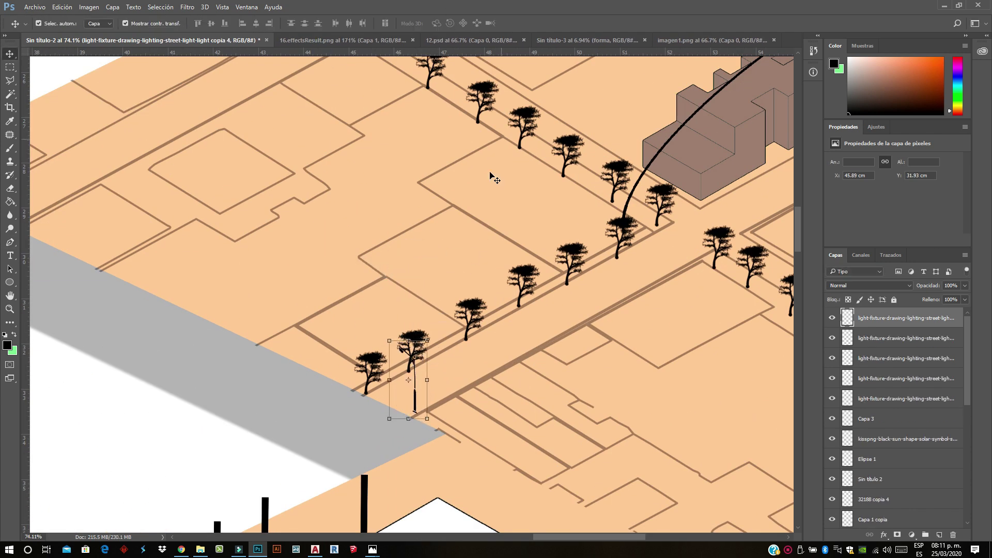
# Duplicate the lamp along the streets and merge all copies into one layer
pyautogui.moveTo(425, 376); pyautogui.dragTo(530, 322)
pyautogui.moveTo(420, 410); pyautogui.dragTo(766, 234)
pyautogui.scroll(-3, 413, 310)
pyautogui.scroll(-3, 894, 414)
pyautogui.scroll(-3, 413, 310)
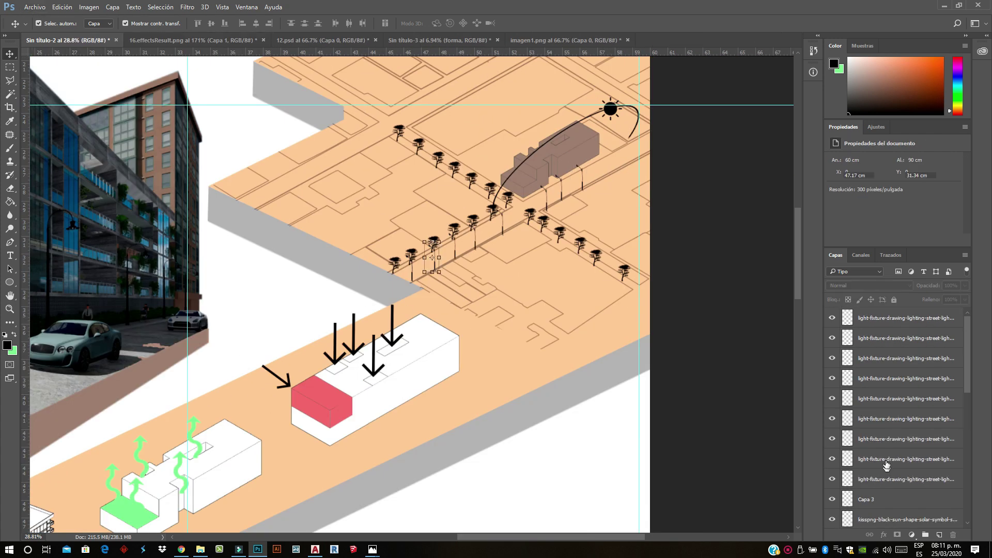
pyautogui.rightClick(886, 357)
pyautogui.click(782, 412)
pyautogui.scroll(1, 782, 412)
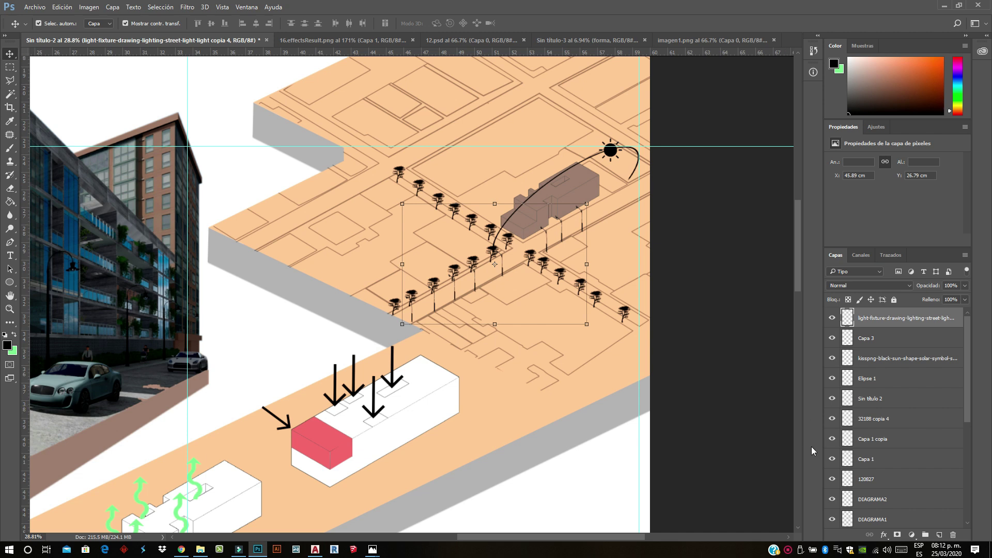
pyautogui.click(34, 7)
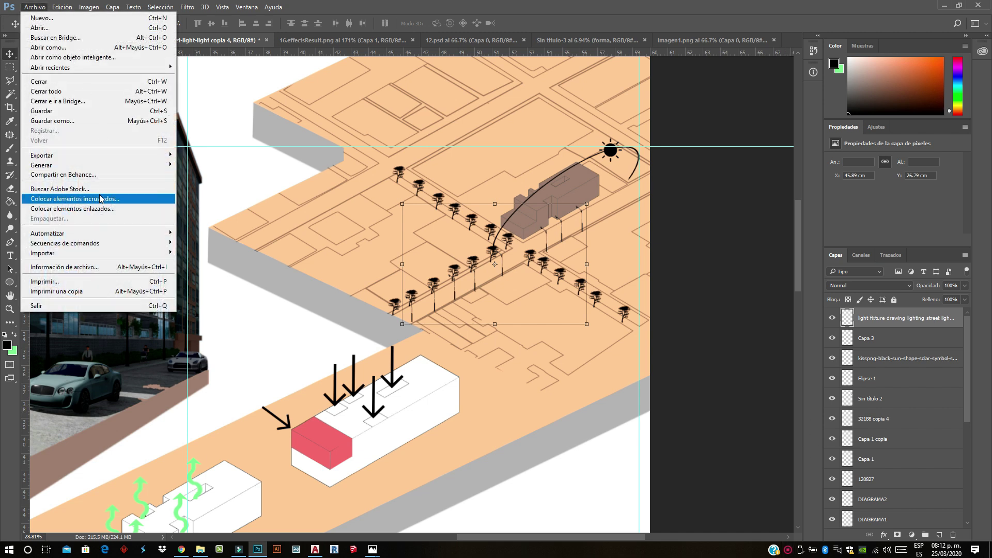
# Place the embedded car icon and delete its white background and rear window
pyautogui.click(62, 199)
pyautogui.scroll(-3, 290, 212)
pyautogui.scroll(-2, 290, 212)
pyautogui.doubleClick(290, 212)
pyautogui.click(384, 23)
pyautogui.press('w')
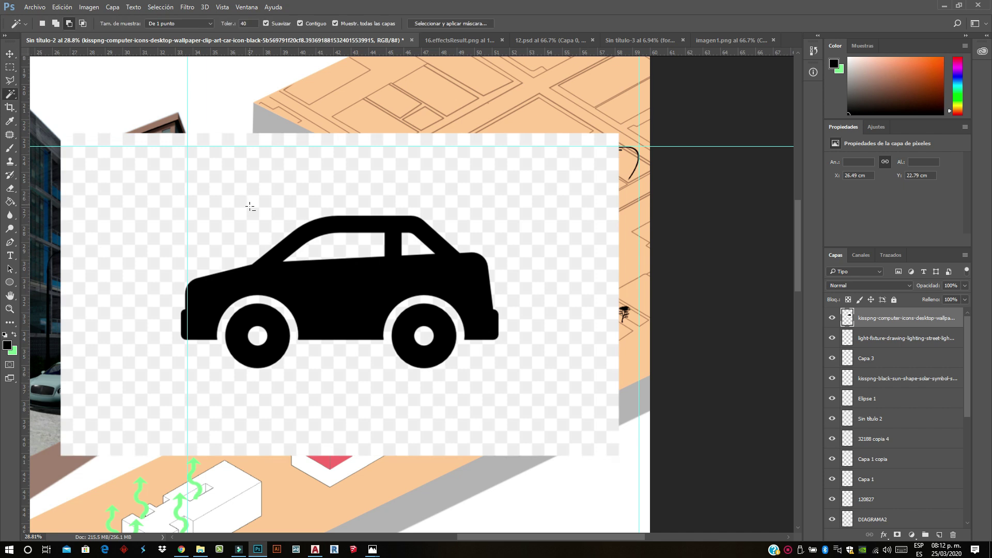
pyautogui.press('Delete')
pyautogui.click(338, 247)
pyautogui.press('Delete')
# Shrink, flatten and skew the car to match the isometric street angle
pyautogui.hotkey('ctrl', 't')
pyautogui.moveTo(499, 214); pyautogui.dragTo(254, 336)
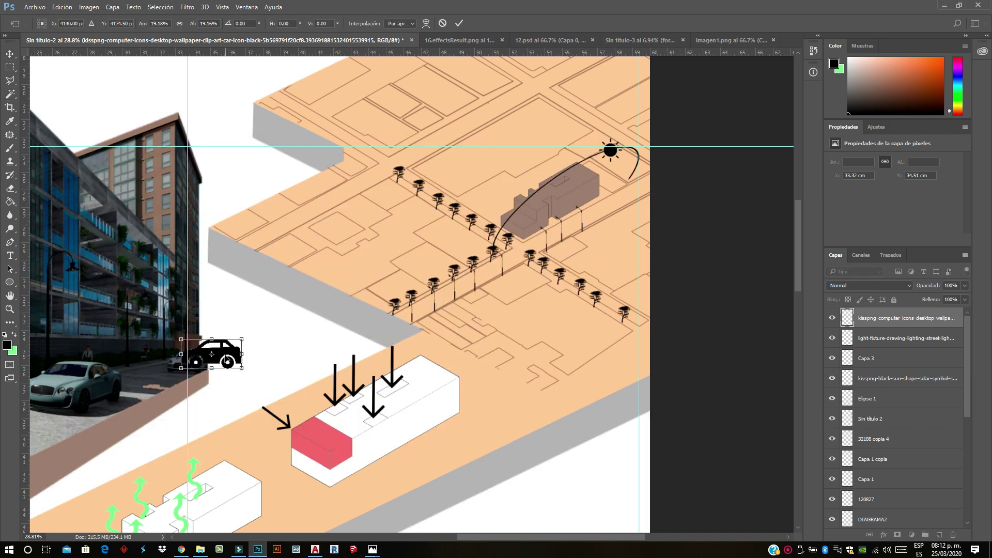
pyautogui.scroll(3, 232, 352)
pyautogui.moveTo(404, 212)
pyautogui.mouseDown()
pyautogui.moveTo(376, 310)
pyautogui.moveTo(363, 302)
pyautogui.moveTo(672, 127)
pyautogui.mouseUp()
pyautogui.scroll(3, 357, 320)
pyautogui.keyDown('ctrl'); pyautogui.moveTo(677, 90); pyautogui.dragTo(679, 119); pyautogui.keyUp('ctrl')
pyautogui.keyDown('ctrl'); pyautogui.moveTo(618, 149); pyautogui.dragTo(620, 150); pyautogui.keyUp('ctrl')
pyautogui.press('Return')
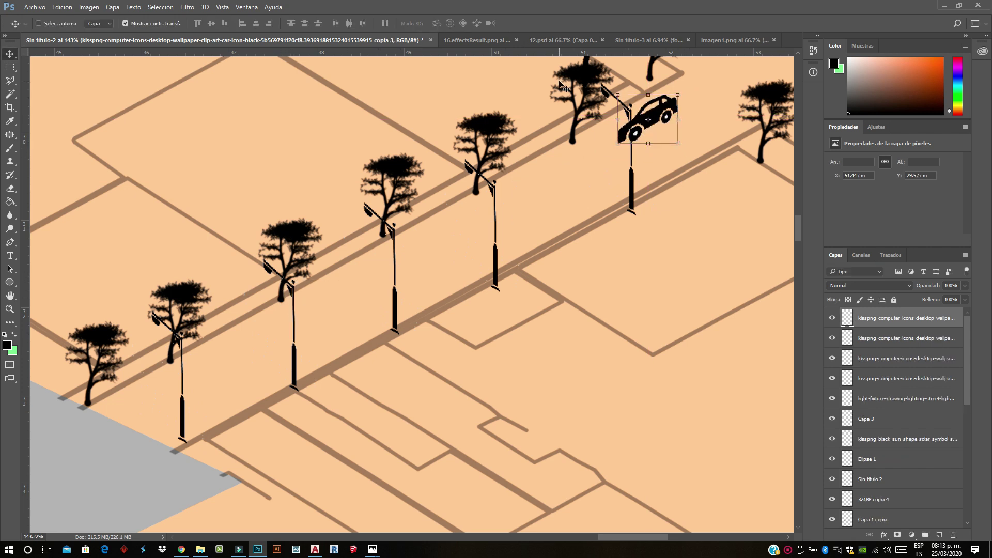
# Copy the car to more positions along the streets
pyautogui.keyDown('alt'); pyautogui.moveTo(648, 117); pyautogui.dragTo(443, 266); pyautogui.keyUp('alt')
pyautogui.keyDown('alt'); pyautogui.scroll(-3, 295, 314); pyautogui.keyUp('alt')
pyautogui.moveTo(216, 277)
pyautogui.keyDown('alt'); pyautogui.mouseDown()
pyautogui.moveTo(352, 198)
pyautogui.moveTo(228, 284)
pyautogui.mouseUp(); pyautogui.keyUp('alt')
pyautogui.keyDown('alt'); pyautogui.scroll(-5, 227, 284); pyautogui.keyUp('alt')
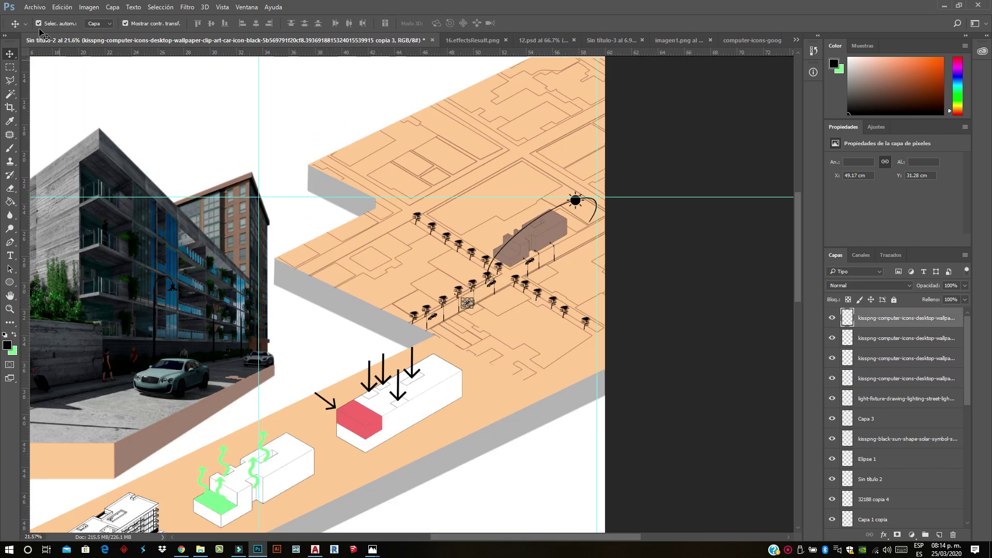
pyautogui.scroll(-5, 879, 388)
pyautogui.scroll(-5, 860, 462)
pyautogui.scroll(-2, 861, 461)
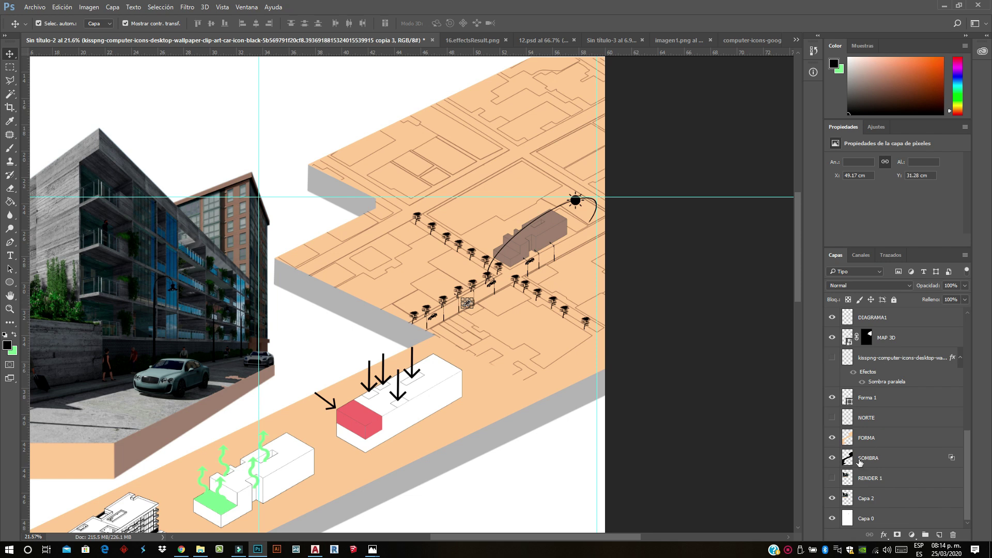
pyautogui.scroll(2, 590, 124)
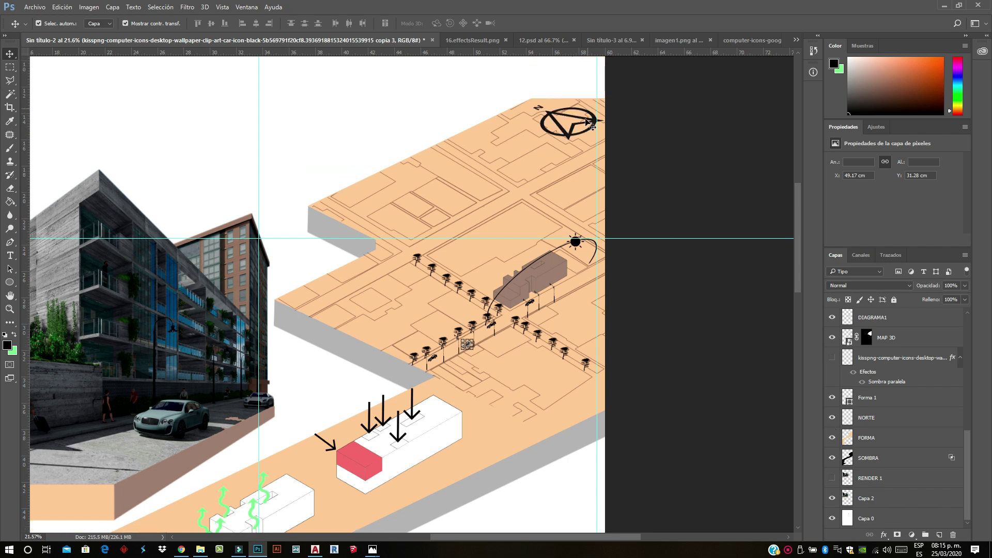
pyautogui.click(702, 294)
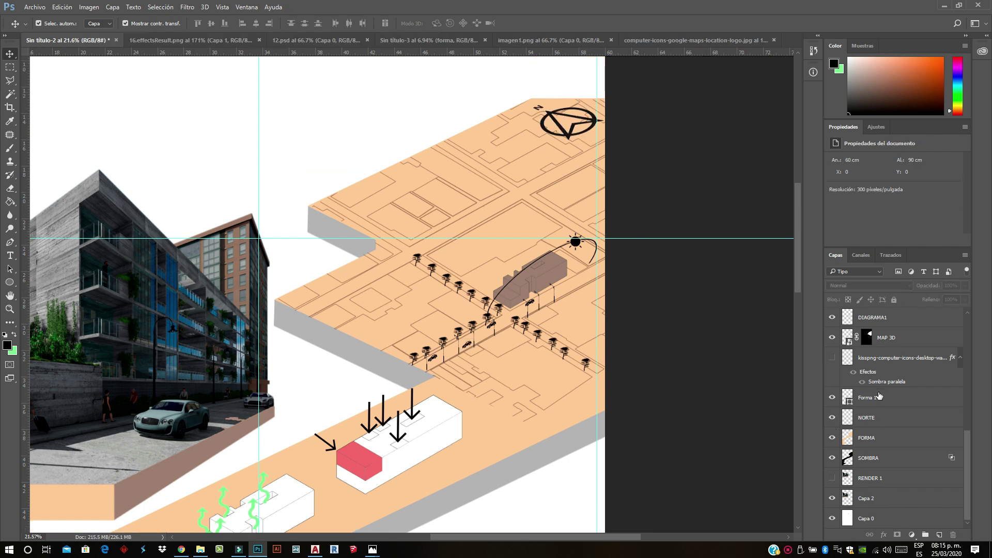
pyautogui.scroll(-3, 610, 336)
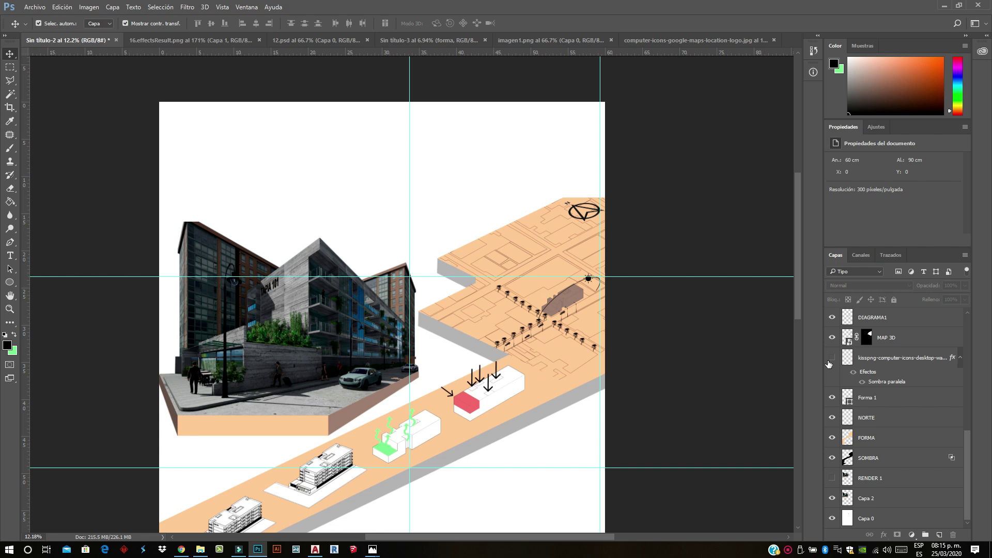
# Write the AV. SANTIAGO TAPIA street label in a text box on the map
pyautogui.scroll(2, 608, 261)
pyautogui.scroll(1, 620, 264)
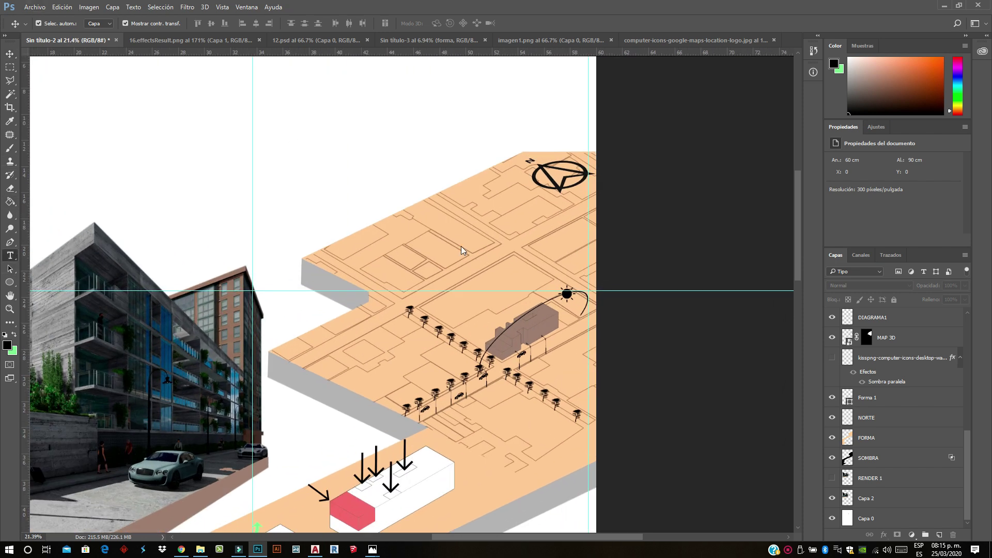
pyautogui.moveTo(452, 293); pyautogui.dragTo(554, 278)
pyautogui.moveTo(488, 283); pyautogui.dragTo(373, 280)
pyautogui.write('AV. SANTIAGO TAP')
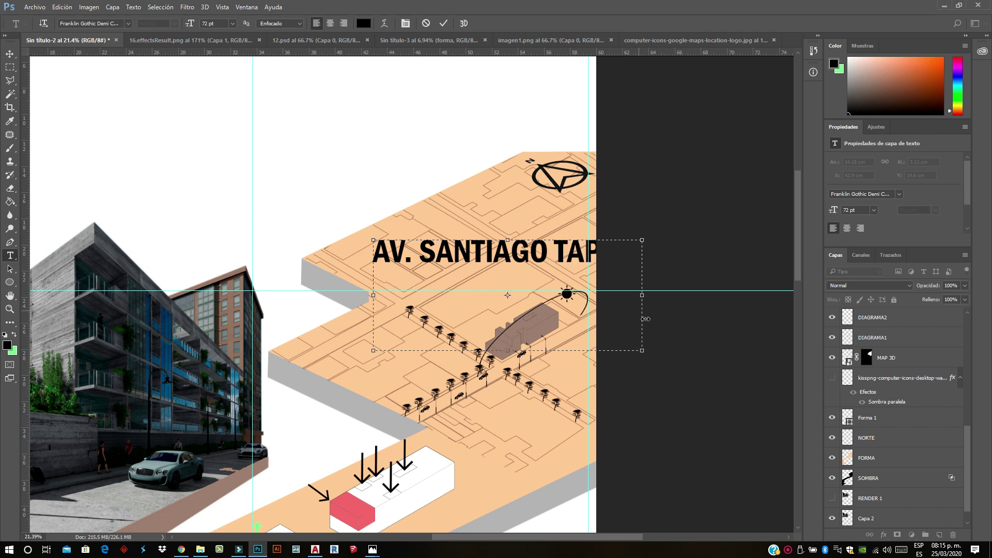
pyautogui.hotkey('ctrl', 'Return')
# Shrink and slant the AV. SANTIAGO TAPIA label along its avenue and lower its opacity
pyautogui.hotkey('ctrl', 't')
pyautogui.scroll(4, 654, 330)
pyautogui.moveTo(644, 186)
pyautogui.mouseDown()
pyautogui.moveTo(350, 396)
pyautogui.moveTo(231, 358)
pyautogui.mouseUp()
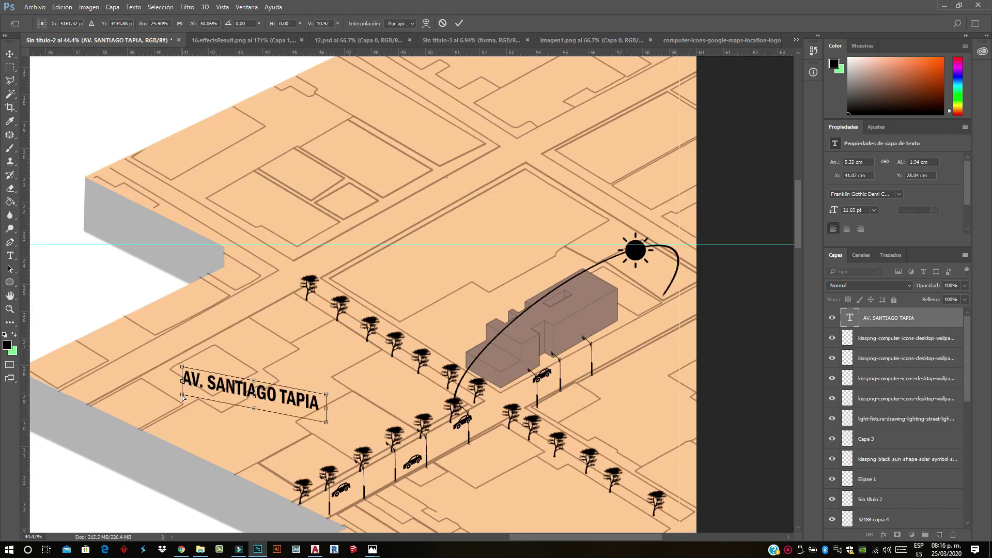
pyautogui.moveTo(182, 395); pyautogui.dragTo(204, 378)
pyautogui.moveTo(264, 385)
pyautogui.mouseDown()
pyautogui.moveTo(362, 331)
pyautogui.moveTo(610, 367)
pyautogui.mouseUp()
pyautogui.press('Return')
pyautogui.press('v')
pyautogui.press('5')
pyautogui.press('5')
# Try making a VICENTE label from the duplicated text, then delete the badly skewed result
pyautogui.scroll(-2, 404, 260)
pyautogui.doubleClick(602, 365)
pyautogui.write('VICENTE GUERREO')
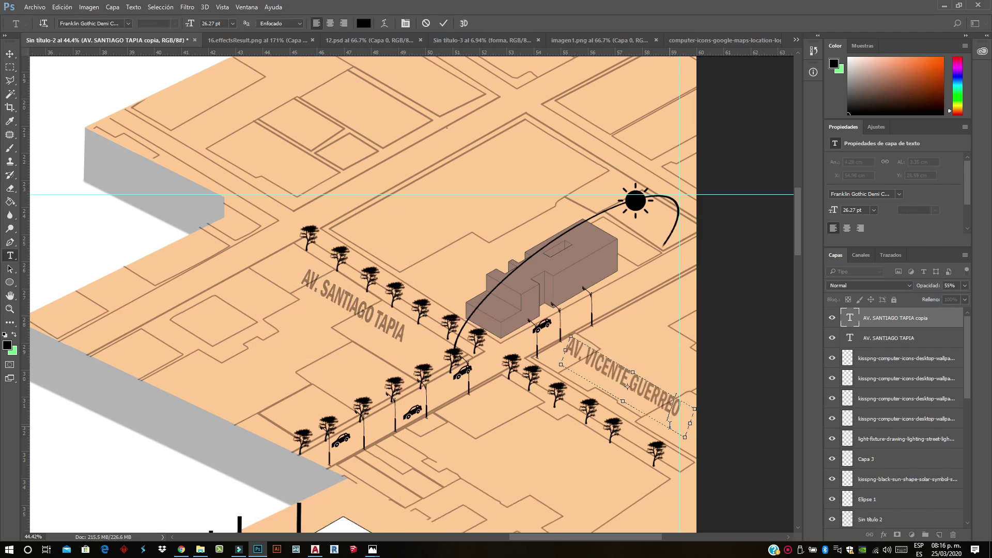
pyautogui.hotkey('ctrl', 'Return')
pyautogui.hotkey('ctrl', 't')
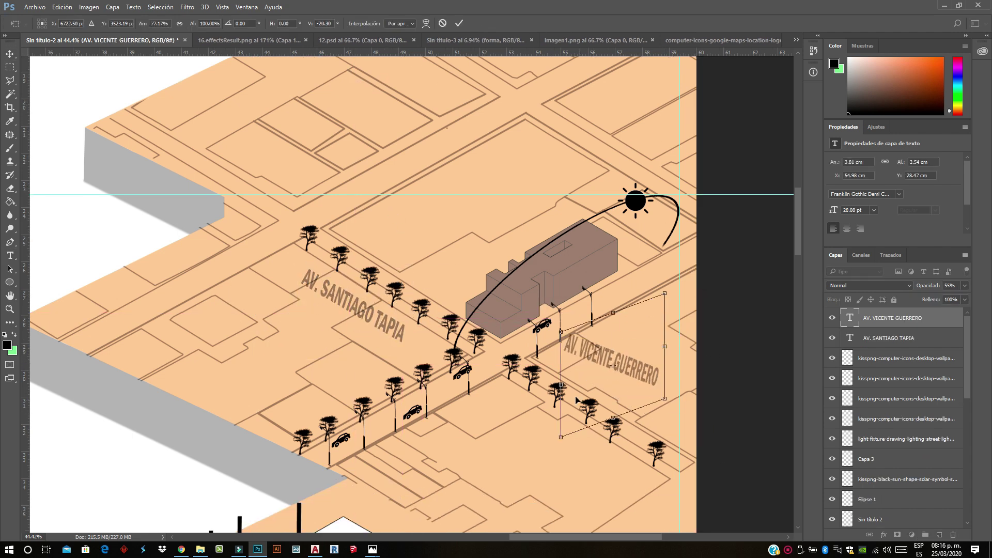
pyautogui.moveTo(671, 350); pyautogui.dragTo(578, 346)
pyautogui.press('Return')
pyautogui.press('Delete')
pyautogui.press('t')
# Add a new AV. VICENTE GUERRERO label, then resize and skew it
pyautogui.click(475, 408)
pyautogui.write('AV. VICENTE GUERRERO')
pyautogui.moveTo(495, 419); pyautogui.dragTo(98, 418)
pyautogui.hotkey('ctrl', 'Return')
pyautogui.hotkey('ctrl', 't')
pyautogui.moveTo(650, 341); pyautogui.dragTo(139, 341)
pyautogui.moveTo(195, 312); pyautogui.dragTo(356, 362)
pyautogui.moveTo(207, 372); pyautogui.dragTo(330, 368)
pyautogui.press('Return')
# Skew the VICENTE GUERRERO label onto the cross avenue and lower its opacity
pyautogui.hotkey('ctrl', 't')
pyautogui.moveTo(426, 337); pyautogui.dragTo(426, 292)
pyautogui.moveTo(331, 361); pyautogui.dragTo(617, 331)
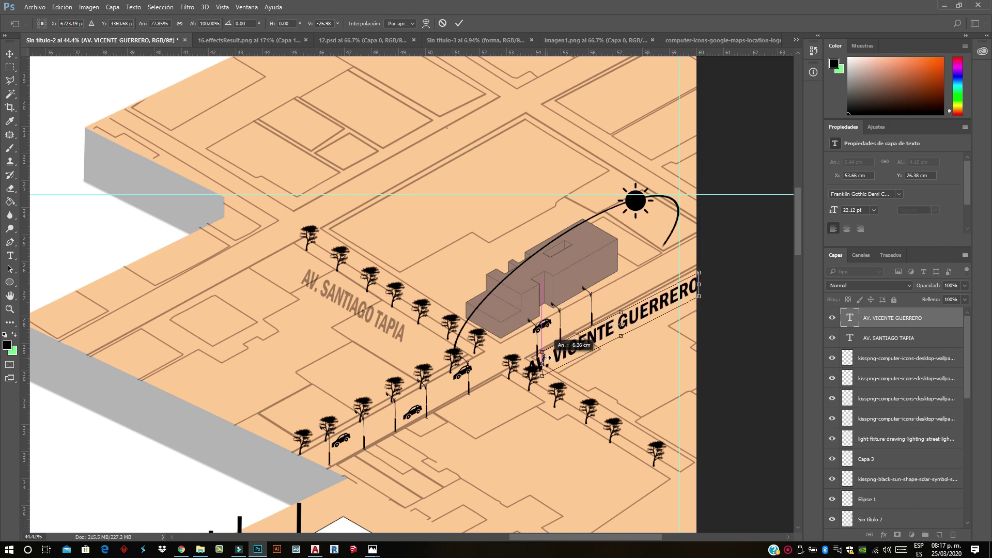
pyautogui.press('Return')
pyautogui.click(964, 285)
pyautogui.moveTo(965, 298); pyautogui.dragTo(951, 299)
pyautogui.scroll(-10, 424, 399)
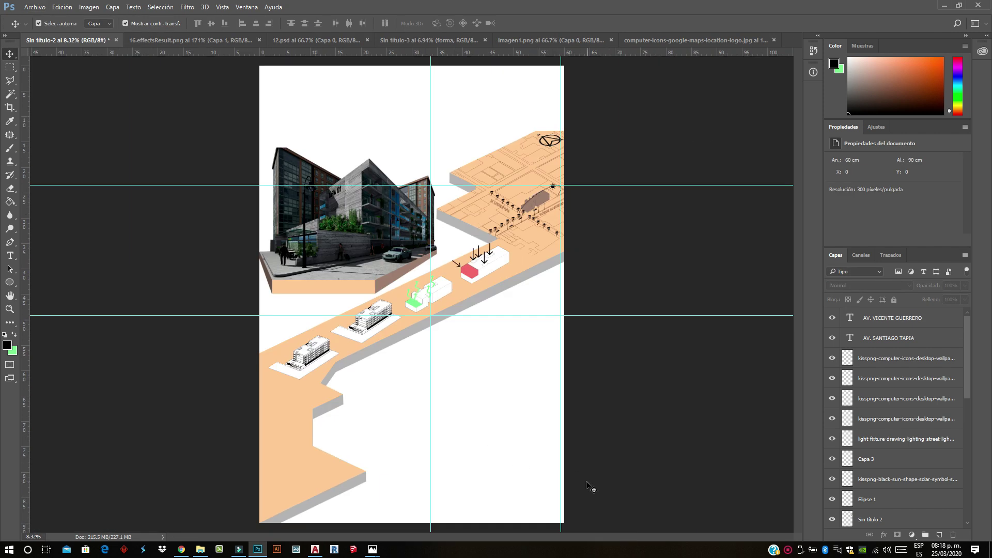
# Embed the image 11 street render at the board's bottom right and realign the page-edge guides
pyautogui.scroll(-1, 472, 372)
pyautogui.click(35, 7)
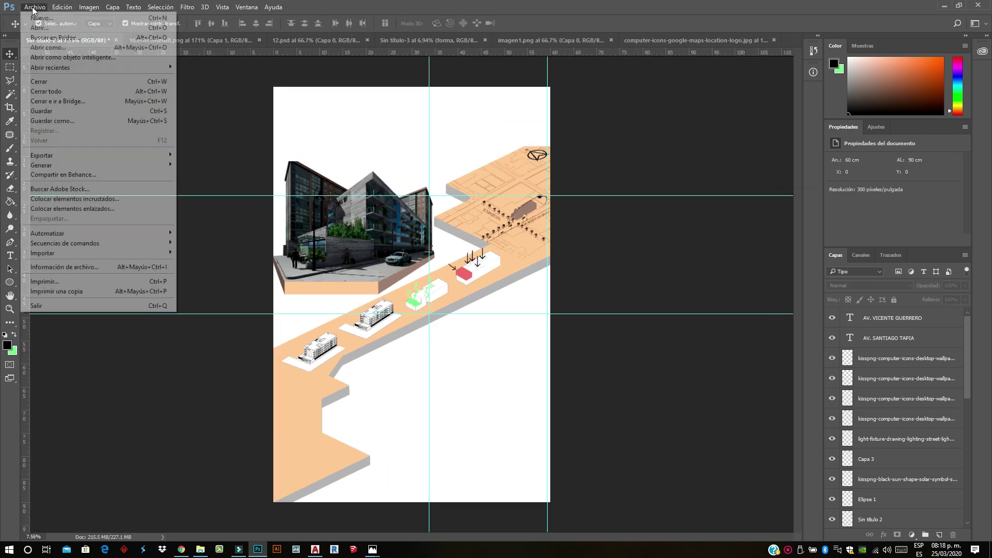
pyautogui.click(100, 199)
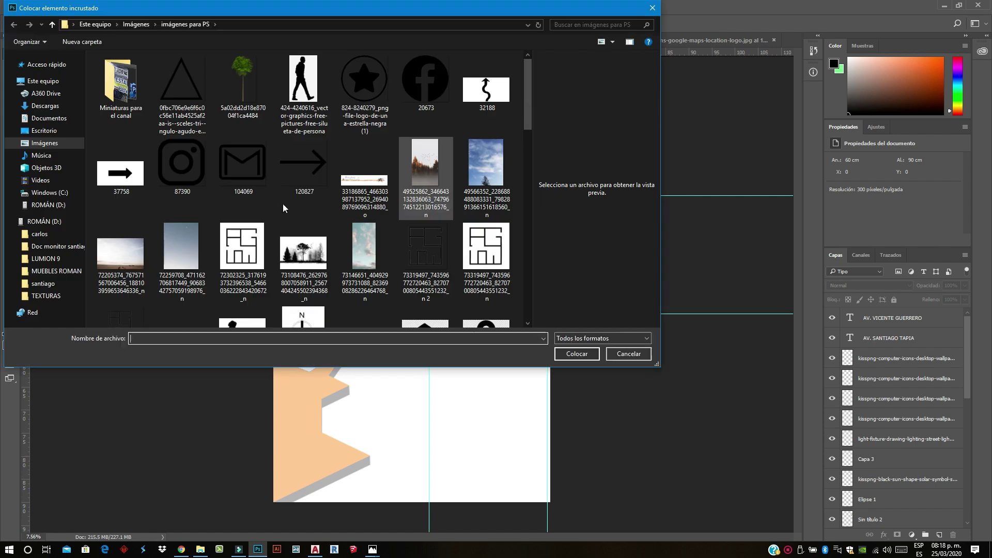
pyautogui.click(39, 230)
pyautogui.doubleClick(476, 137)
pyautogui.moveTo(523, 232); pyautogui.dragTo(520, 217)
pyautogui.moveTo(424, 295); pyautogui.dragTo(460, 452)
pyautogui.press('Return')
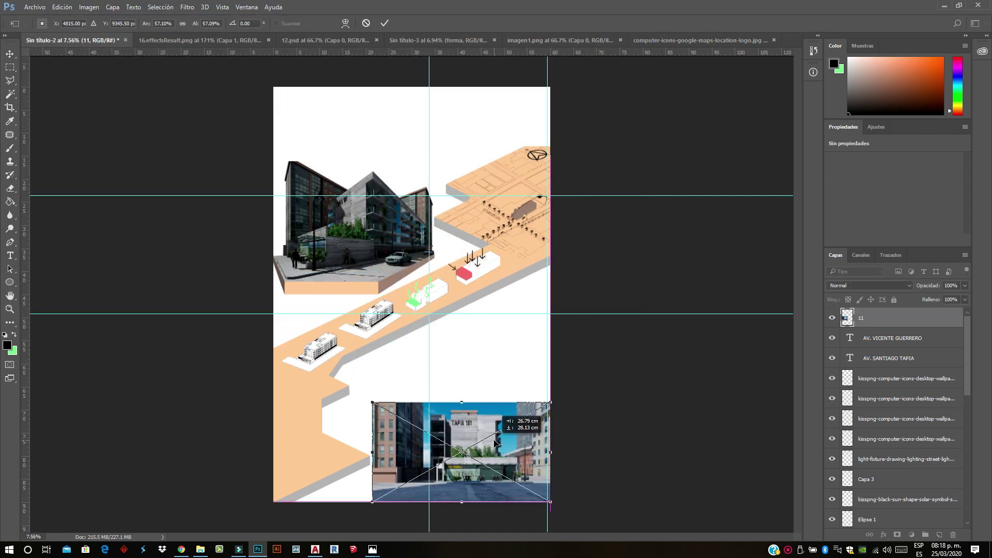
pyautogui.moveTo(548, 115); pyautogui.dragTo(700, 115)
pyautogui.moveTo(429, 67); pyautogui.dragTo(118, 67)
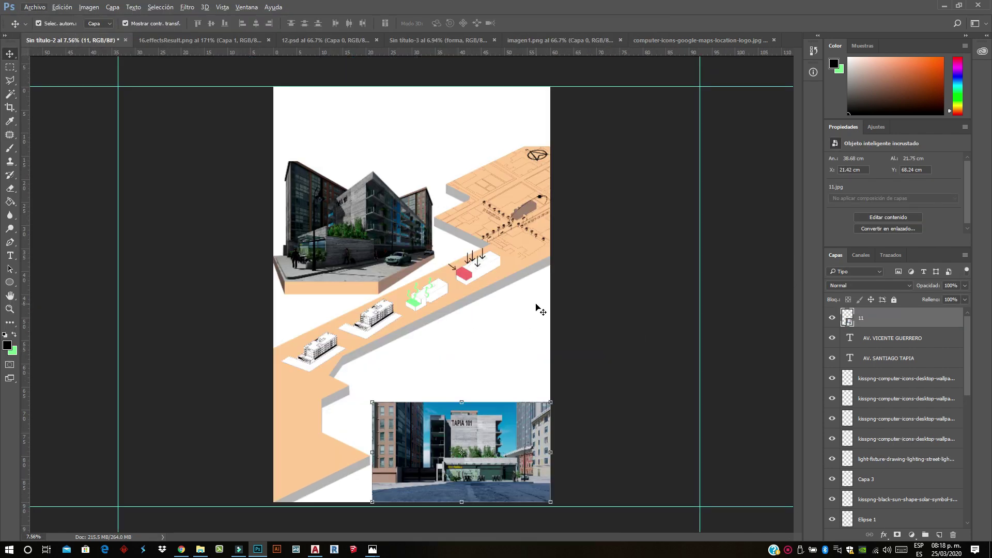
# Embed the Nivel 1 plan PDF with Darken blending and commit its size
pyautogui.click(35, 7)
pyautogui.click(100, 199)
pyautogui.press('Return')
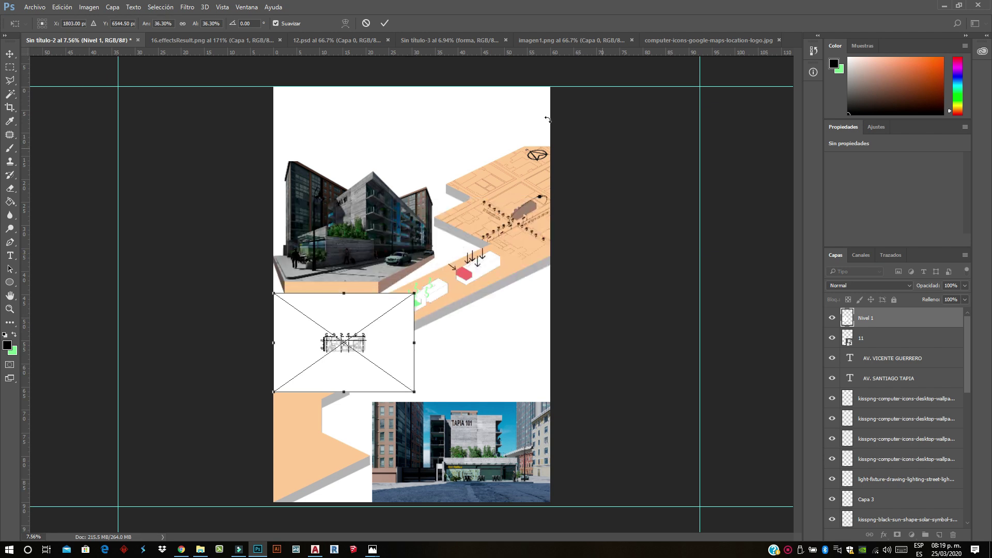
pyautogui.press('Return')
pyautogui.click(870, 285)
pyautogui.click(858, 307)
pyautogui.scroll(3, 378, 349)
pyautogui.hotkey('ctrl', 't')
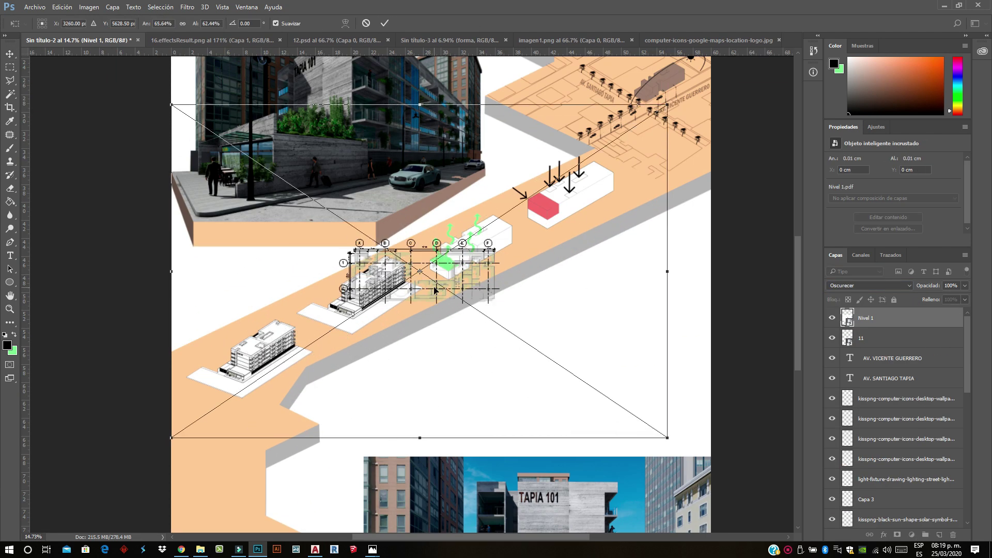
pyautogui.click(385, 22)
# Embed the Seccio 2 section PDF with Darken blending and enlarge it
pyautogui.click(34, 7)
pyautogui.click(101, 200)
pyautogui.press('Return')
pyautogui.press('Return')
pyautogui.press('Return')
pyautogui.click(870, 286)
pyautogui.click(858, 309)
pyautogui.scroll(-3, 714, 266)
pyautogui.hotkey('ctrl', 't')
pyautogui.moveTo(714, 266); pyautogui.dragTo(745, 310)
pyautogui.click(385, 23)
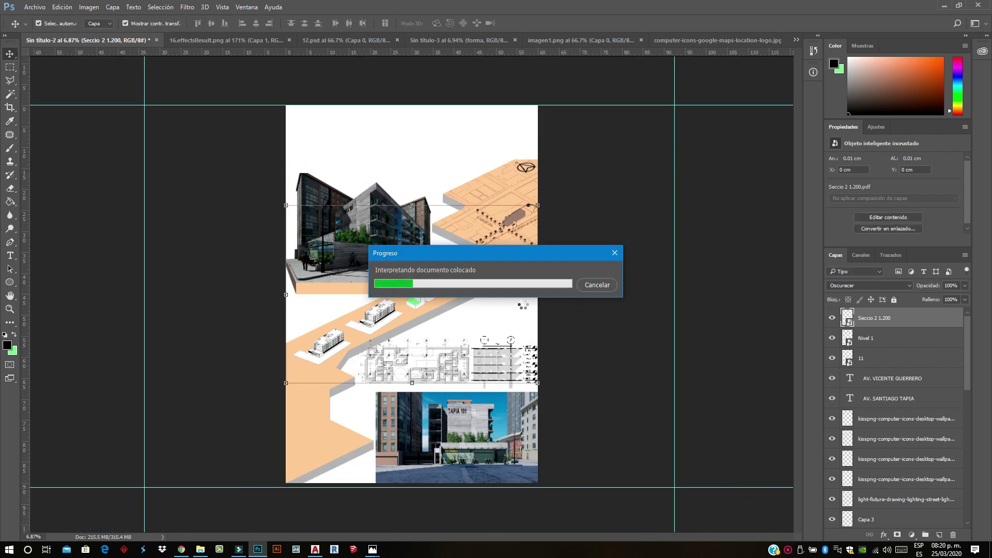
# Embed the Seccion 1 section PDF, set Darken blending and resize it slightly
pyautogui.scroll(3, 475, 171)
pyautogui.click(35, 7)
pyautogui.click(108, 199)
pyautogui.press('Return')
pyautogui.press('Return')
pyautogui.press('Return')
pyautogui.hotkey('shift', 'alt', 'k')
pyautogui.scroll(-2, 555, 201)
pyautogui.hotkey('ctrl', 't')
pyautogui.moveTo(504, 321); pyautogui.dragTo(484, 339)
pyautogui.press('Return')
# Reposition the Nivel 1 plan and nudge the section drawing lower beside the floors
pyautogui.scroll(3, 485, 339)
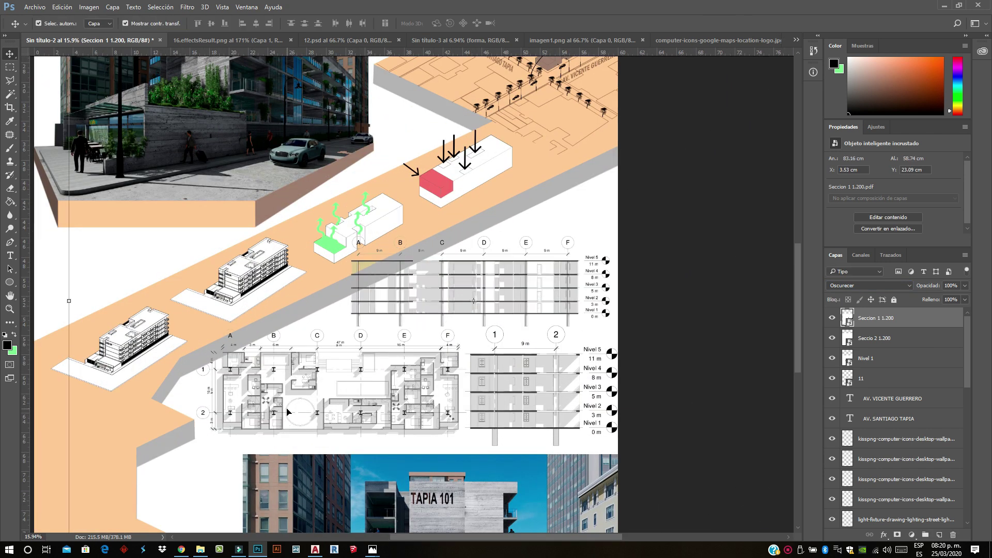
pyautogui.moveTo(394, 398); pyautogui.dragTo(413, 414)
pyautogui.moveTo(533, 271)
pyautogui.mouseDown()
pyautogui.moveTo(532, 281)
pyautogui.moveTo(541, 271)
pyautogui.mouseUp()
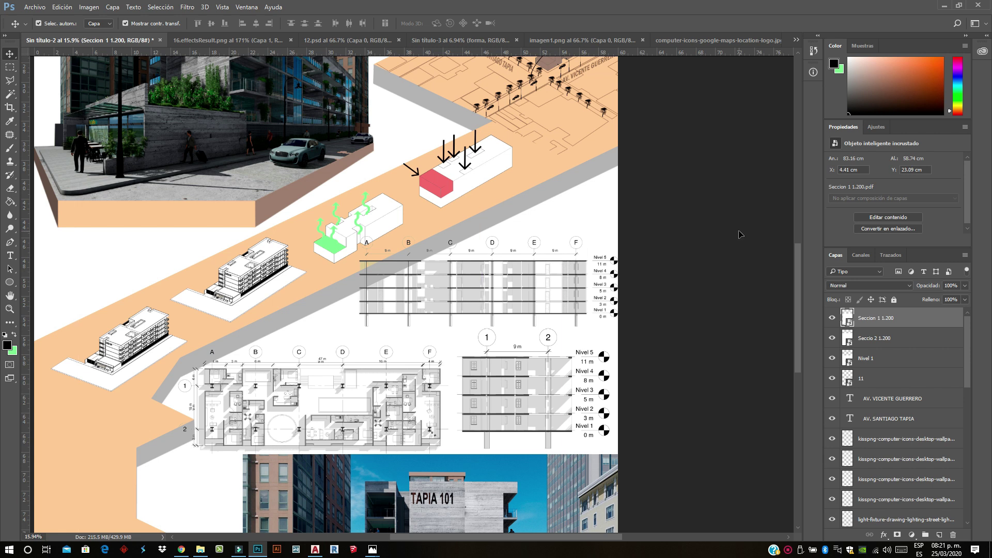
pyautogui.click(742, 234)
pyautogui.scroll(-2, 559, 258)
pyautogui.scroll(-2, 507, 293)
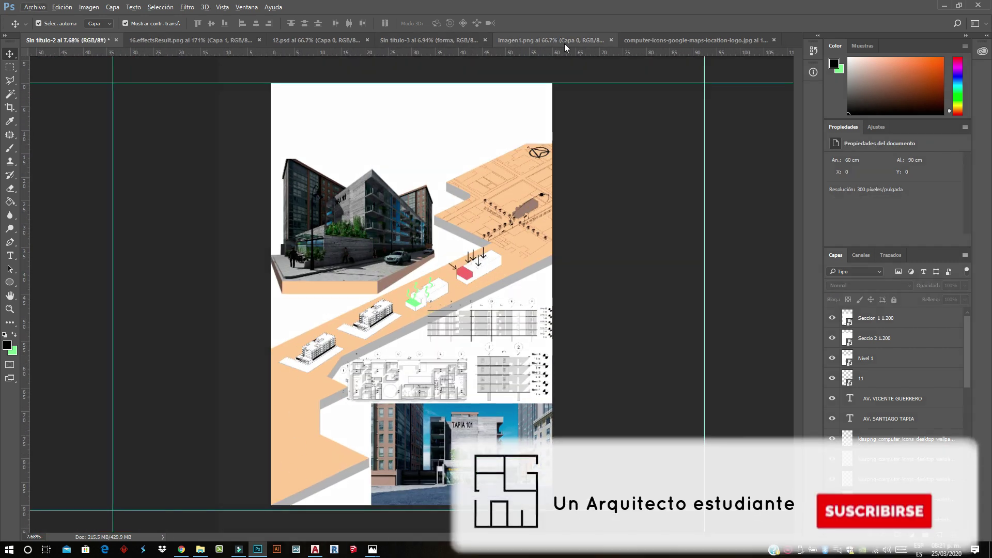
# Drag the exploded floors layer from 16.effectsResult onto the board and fit it lower-left
pyautogui.click(301, 43)
pyautogui.click(206, 40)
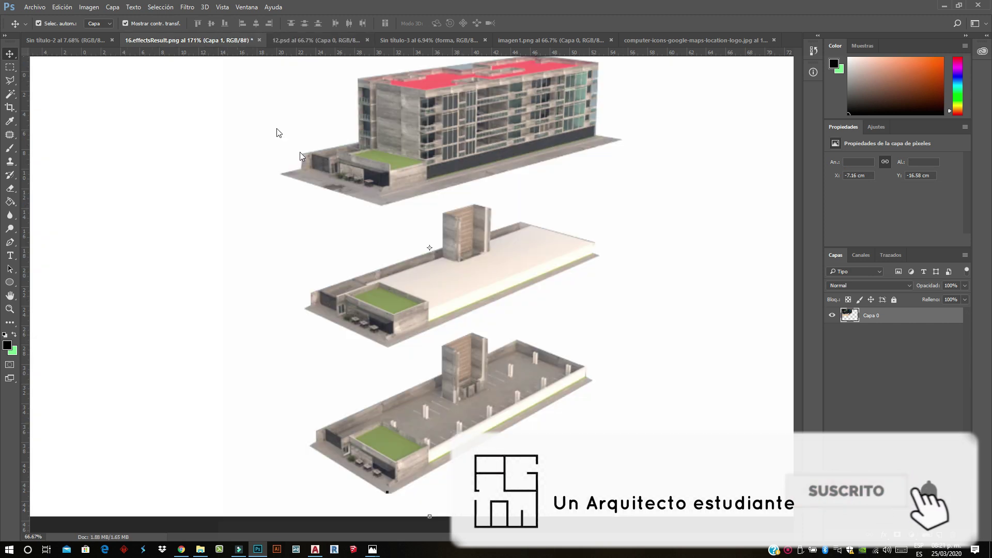
pyautogui.scroll(-2, 458, 233)
pyautogui.click(460, 238)
pyautogui.moveTo(417, 218)
pyautogui.mouseDown()
pyautogui.moveTo(82, 52)
pyautogui.moveTo(122, 67)
pyautogui.mouseUp()
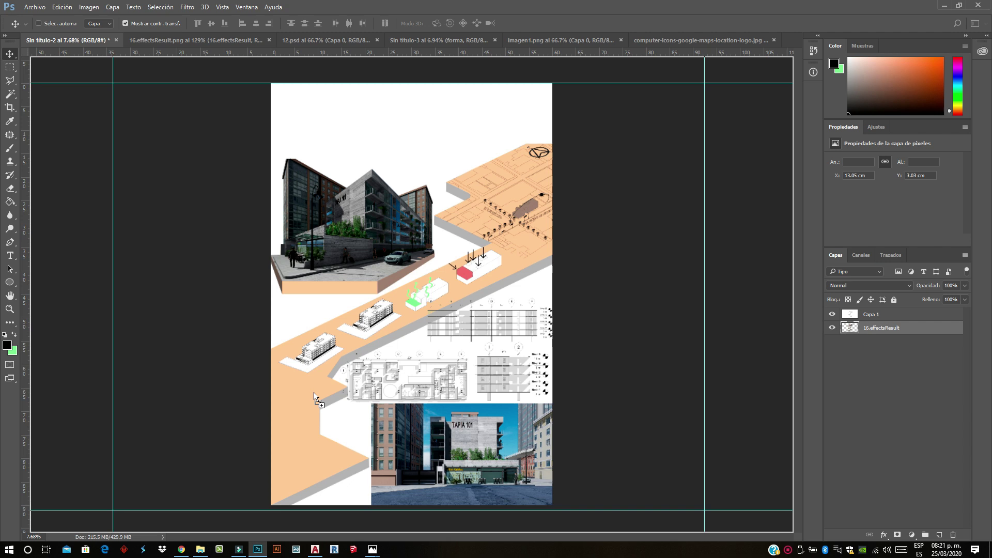
pyautogui.moveTo(84, 39)
pyautogui.mouseDown()
pyautogui.moveTo(314, 393)
pyautogui.moveTo(421, 517)
pyautogui.mouseUp()
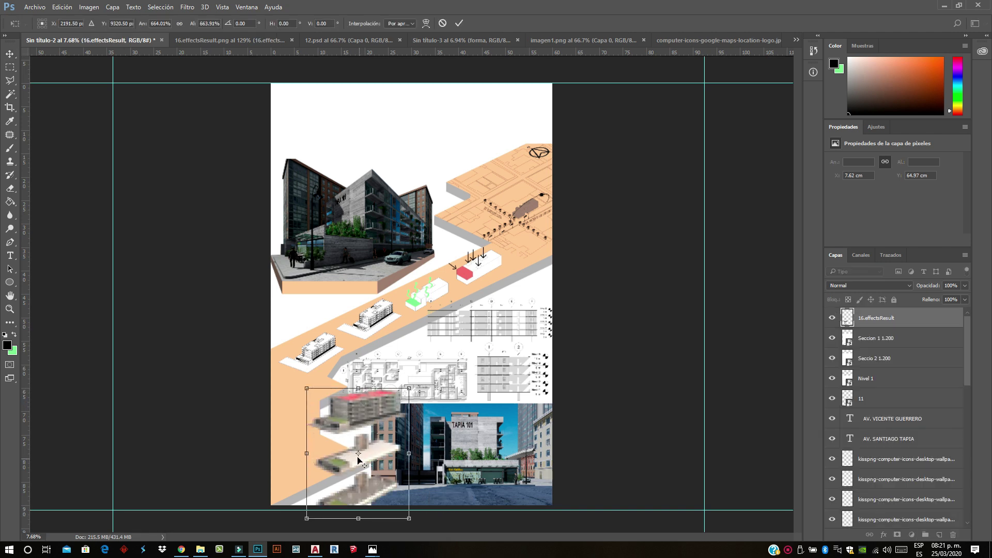
pyautogui.moveTo(369, 467)
pyautogui.mouseDown()
pyautogui.moveTo(374, 402)
pyautogui.moveTo(357, 403)
pyautogui.mouseUp()
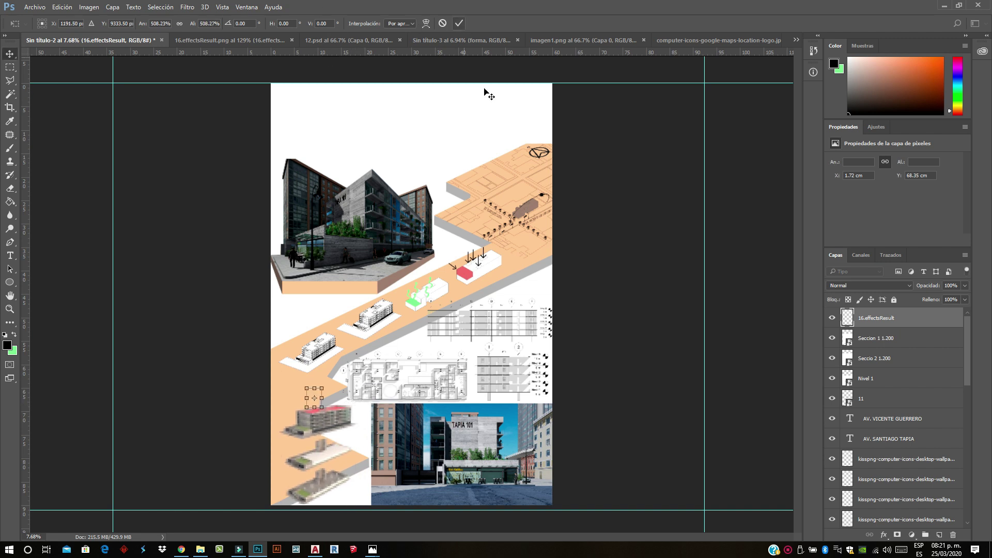
pyautogui.press('Return')
pyautogui.click(654, 264)
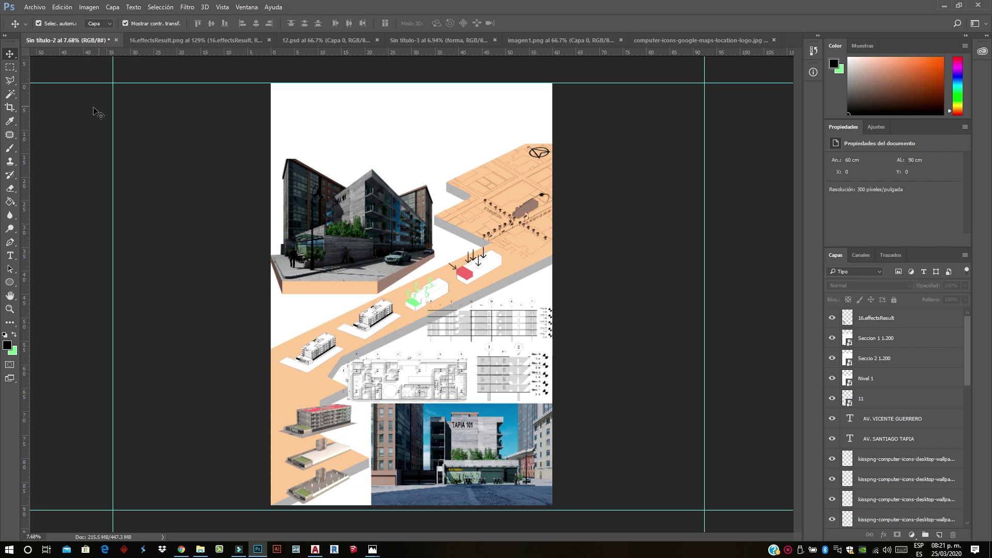
# Create a TAPIA 101 text layer at the top of the board
pyautogui.scroll(2, 307, 448)
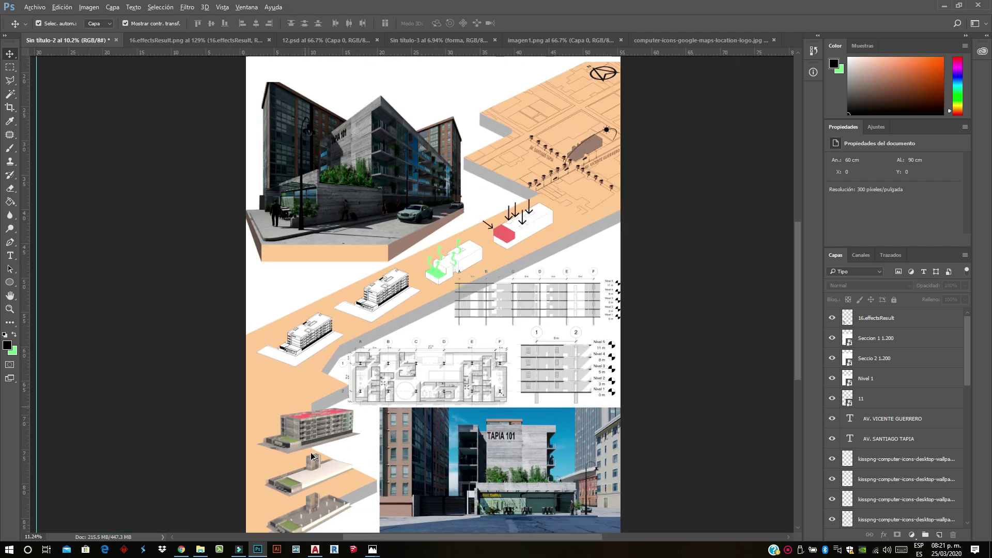
pyautogui.scroll(5, 309, 451)
pyautogui.scroll(-4, 310, 452)
pyautogui.scroll(3, 311, 455)
pyautogui.scroll(-1, 313, 457)
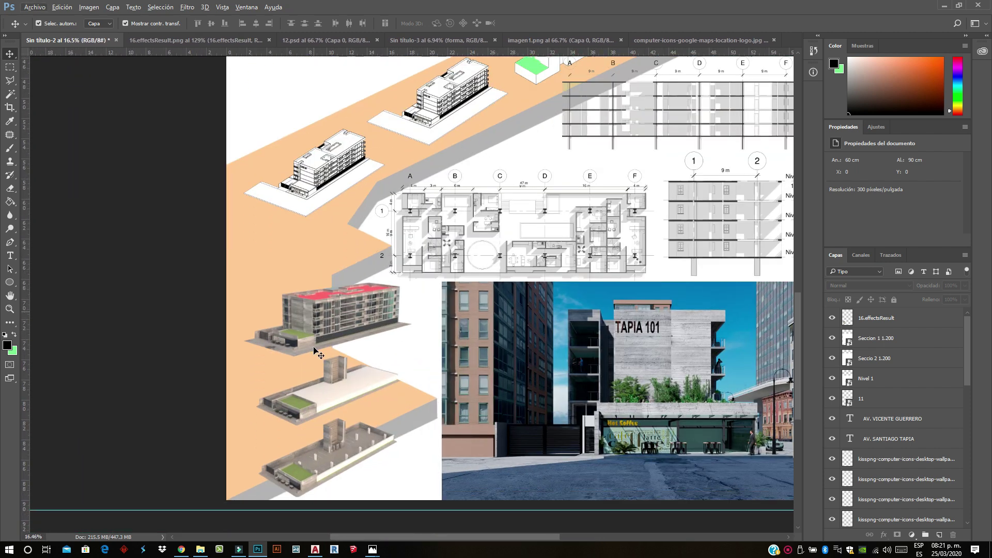
pyautogui.press('p')
pyautogui.scroll(-3, 129, 73)
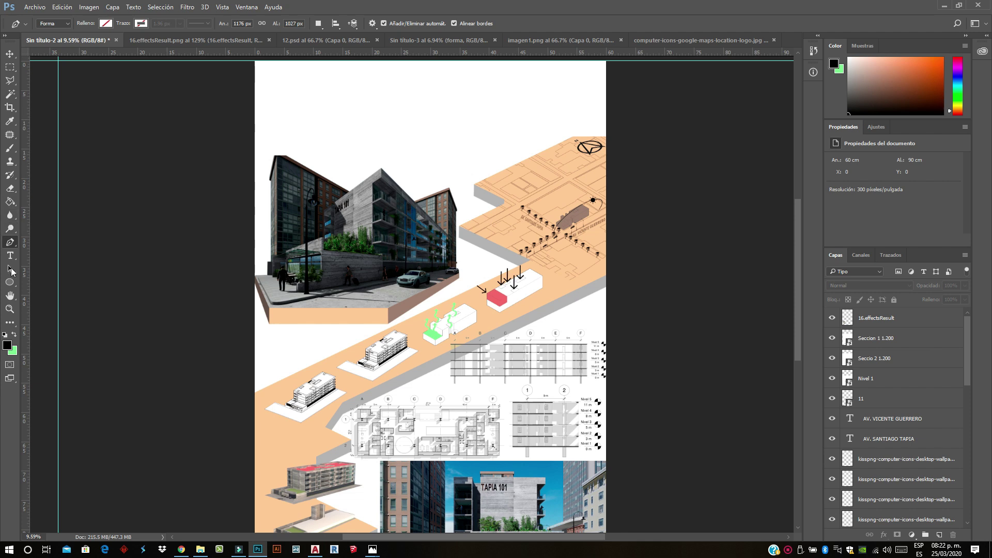
pyautogui.click(10, 256)
pyautogui.moveTo(539, 97); pyautogui.dragTo(542, 99)
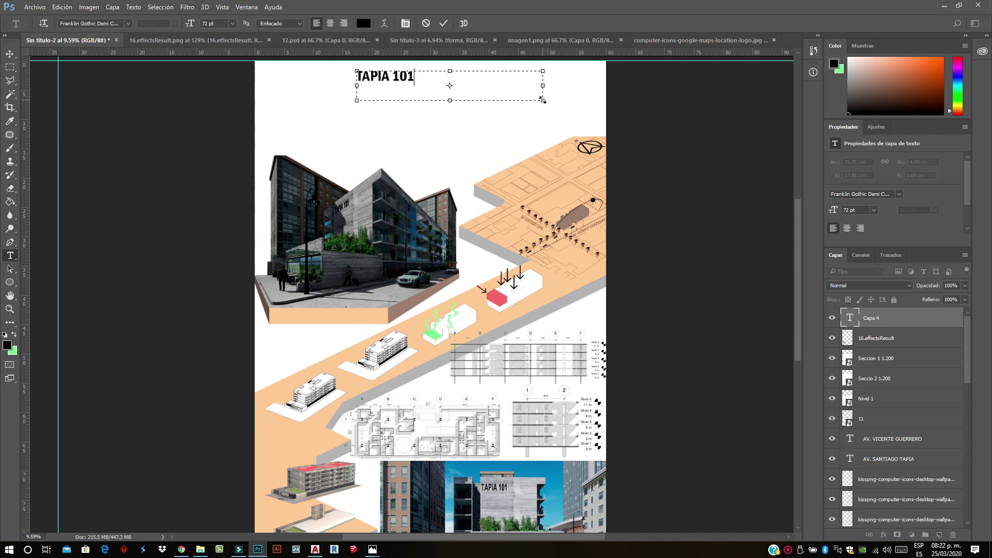
pyautogui.scroll(1, 602, 59)
pyautogui.click(445, 22)
# Enlarge the TAPIA 101 title and move it to the top centre
pyautogui.press('v')
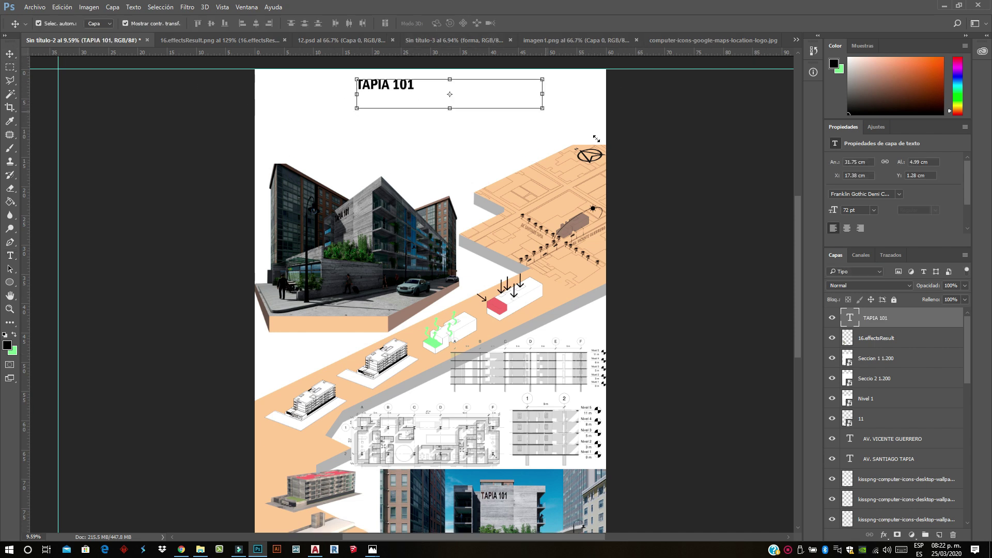
pyautogui.moveTo(597, 138); pyautogui.dragTo(664, 171)
pyautogui.moveTo(412, 93); pyautogui.dragTo(448, 85)
pyautogui.click(459, 23)
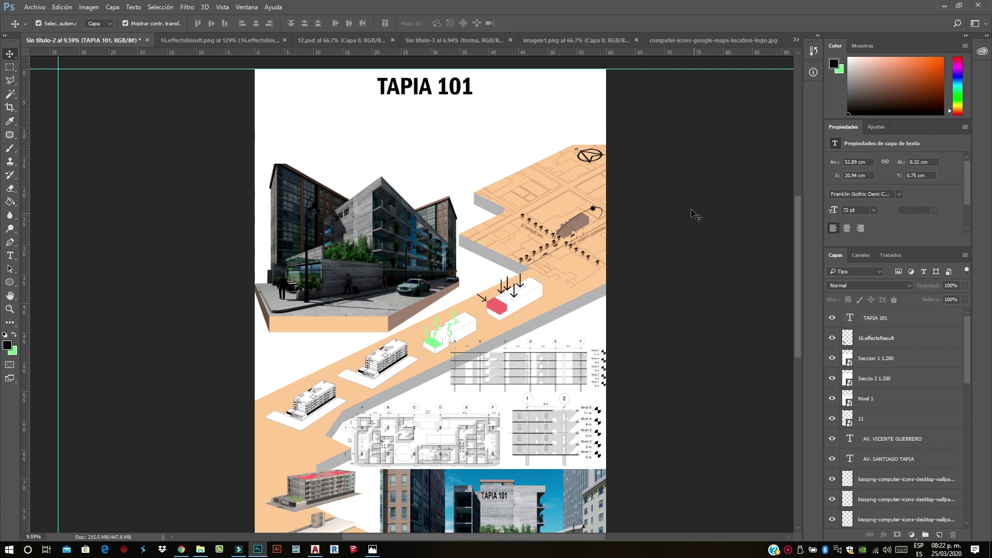
pyautogui.click(698, 223)
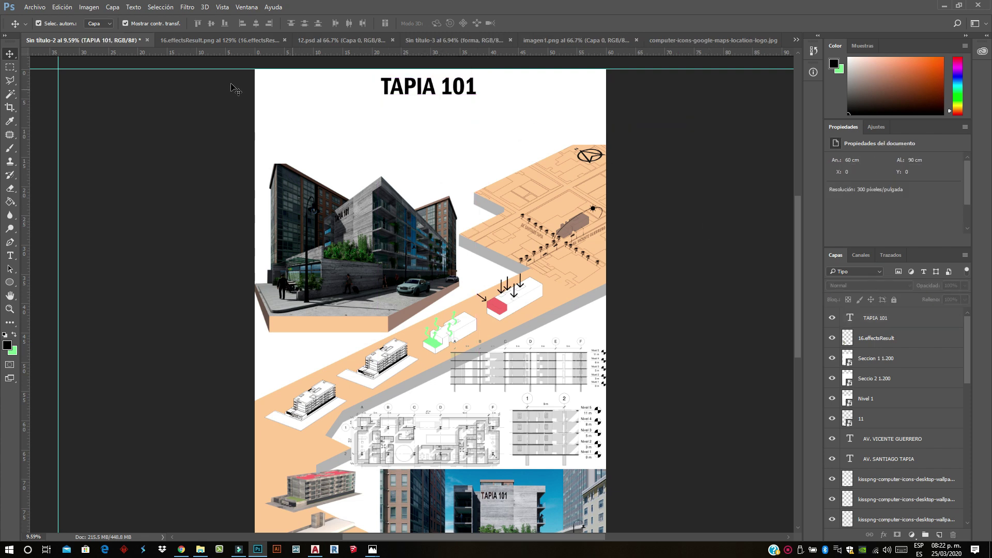
# Embed the UANL logo, shrink it and place it in the top-left corner
pyautogui.click(35, 7)
pyautogui.click(84, 200)
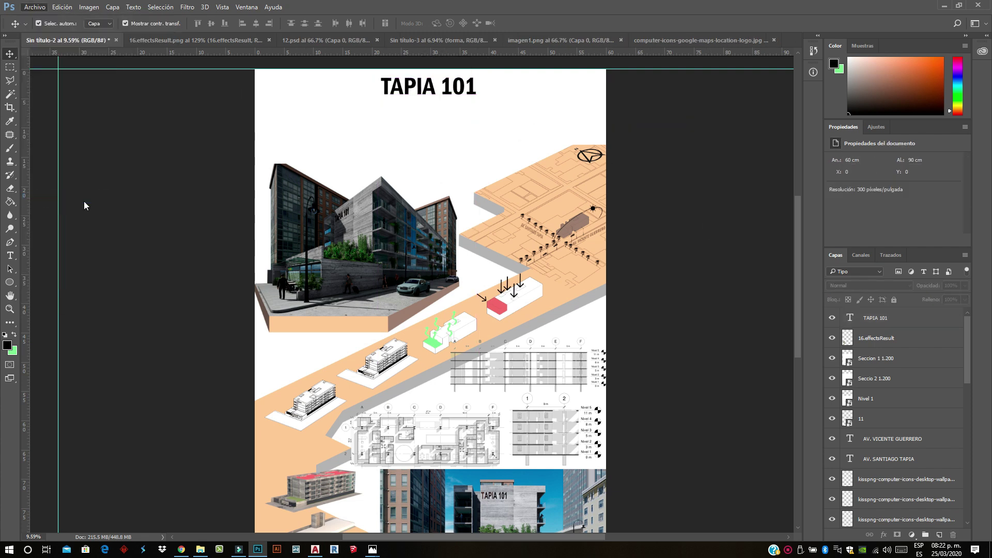
pyautogui.scroll(-3, 209, 203)
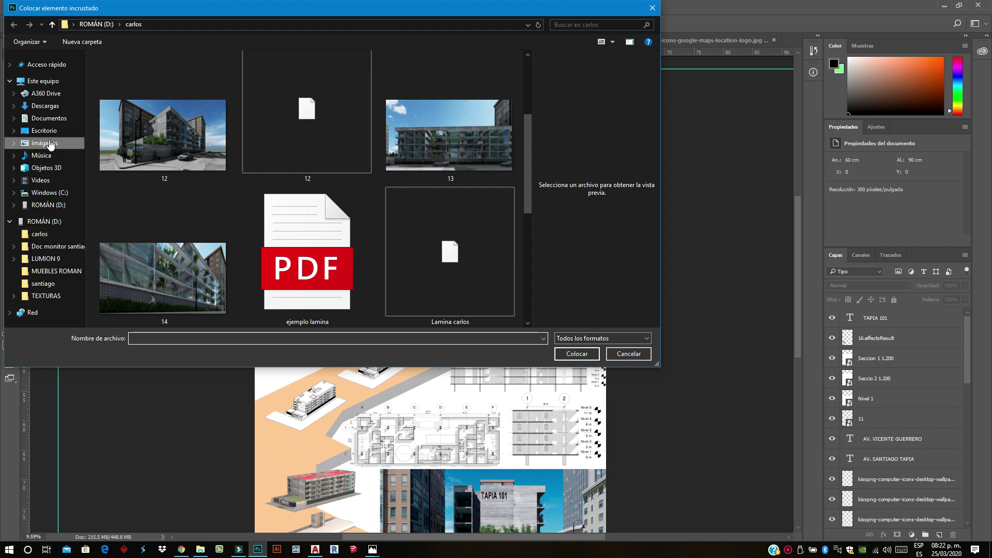
pyautogui.click(50, 145)
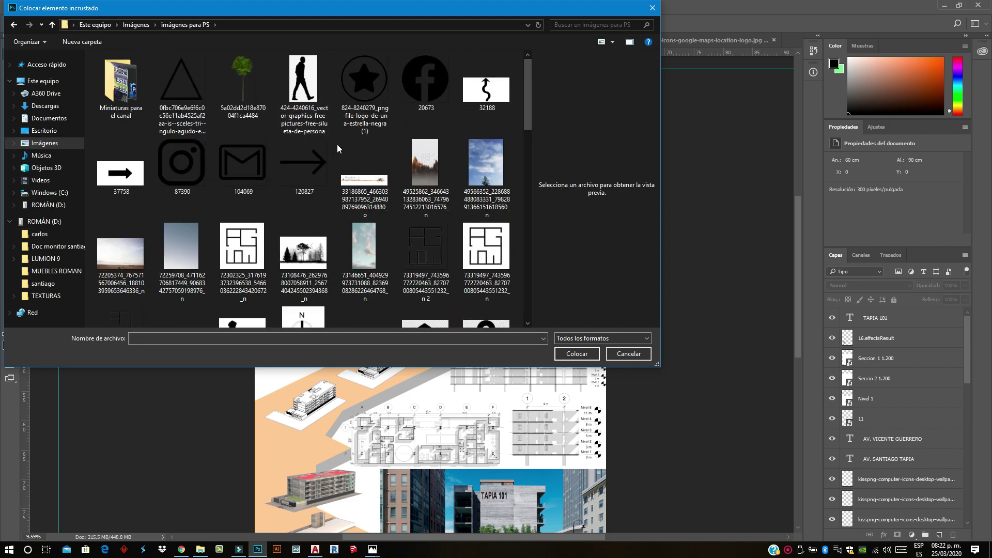
pyautogui.scroll(-10, 337, 144)
pyautogui.scroll(-5, 219, 175)
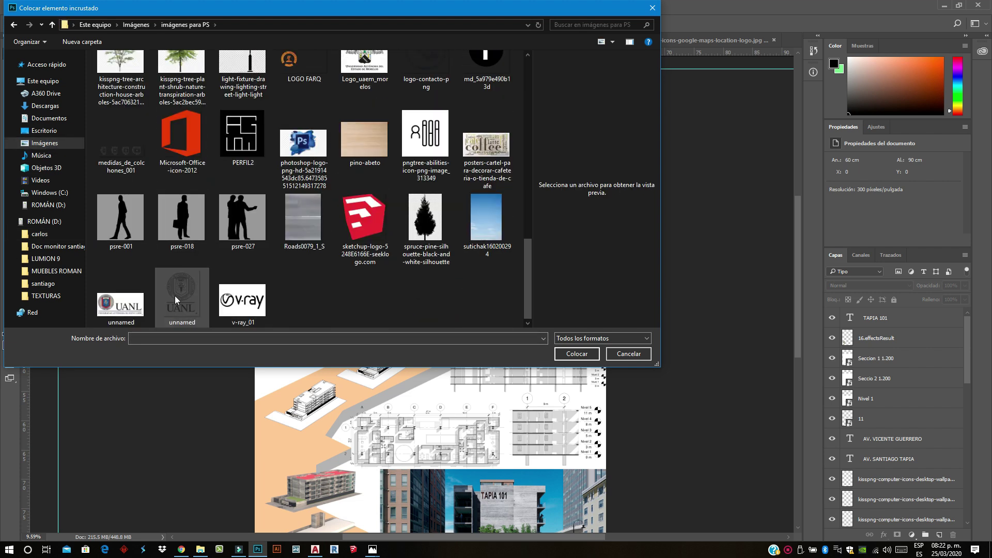
pyautogui.doubleClick(175, 295)
pyautogui.moveTo(420, 302); pyautogui.dragTo(306, 139)
pyautogui.moveTo(341, 181)
pyautogui.mouseDown()
pyautogui.moveTo(274, 109)
pyautogui.moveTo(290, 115)
pyautogui.moveTo(287, 107)
pyautogui.mouseUp()
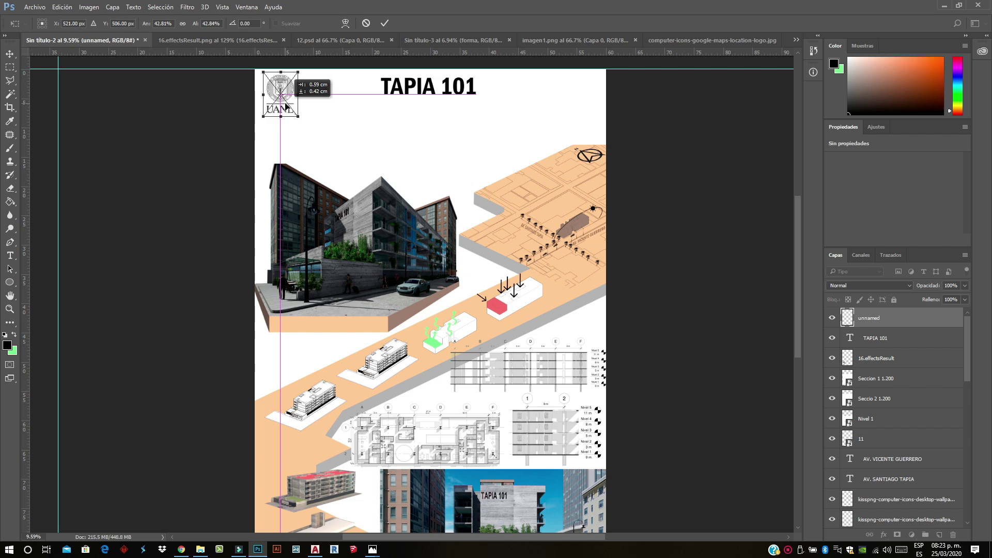
pyautogui.click(385, 23)
# Embed the FARQ logo and shrink it below the UANL logo
pyautogui.click(34, 7)
pyautogui.click(114, 199)
pyautogui.scroll(-5, 432, 171)
pyautogui.scroll(-5, 455, 215)
pyautogui.scroll(-1, 450, 204)
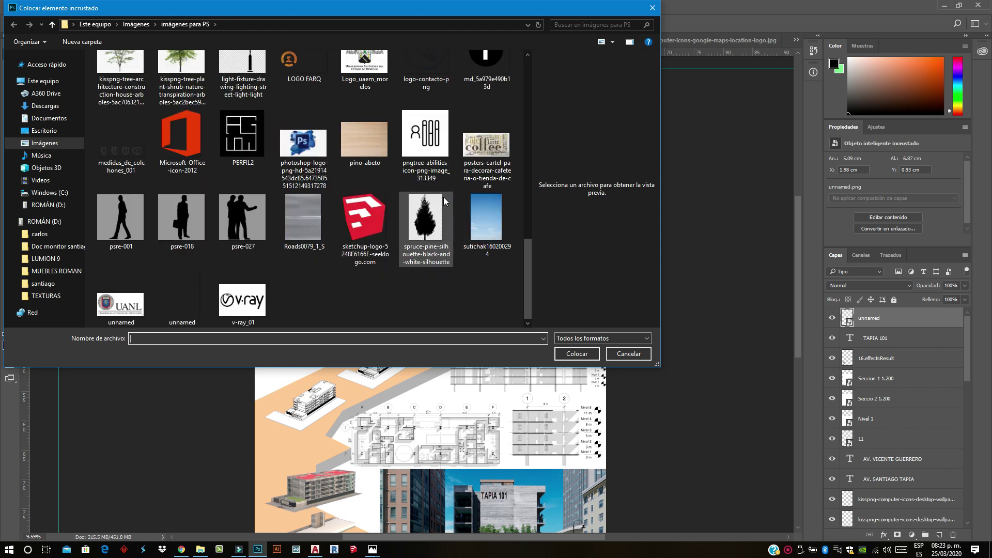
pyautogui.scroll(2, 424, 170)
pyautogui.scroll(3, 425, 166)
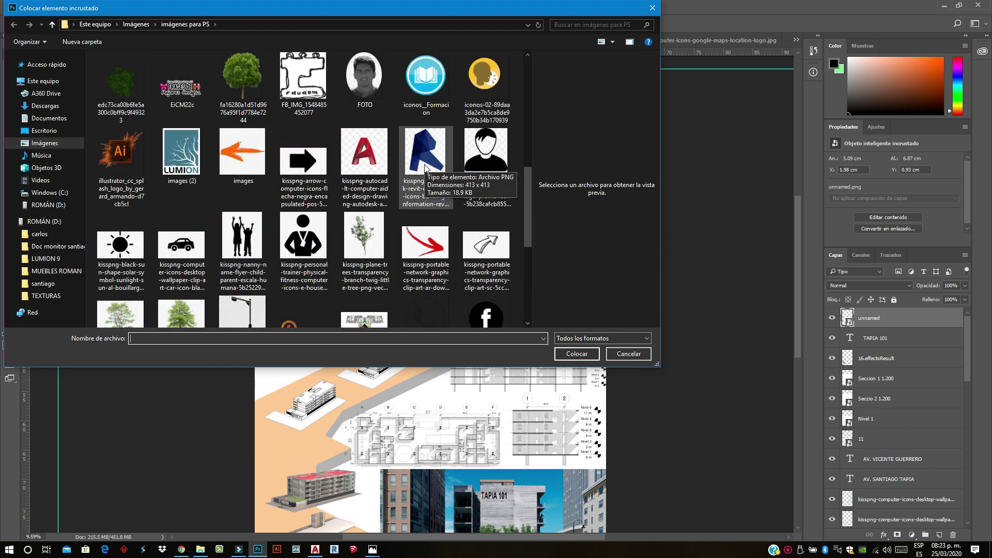
pyautogui.scroll(-5, 268, 230)
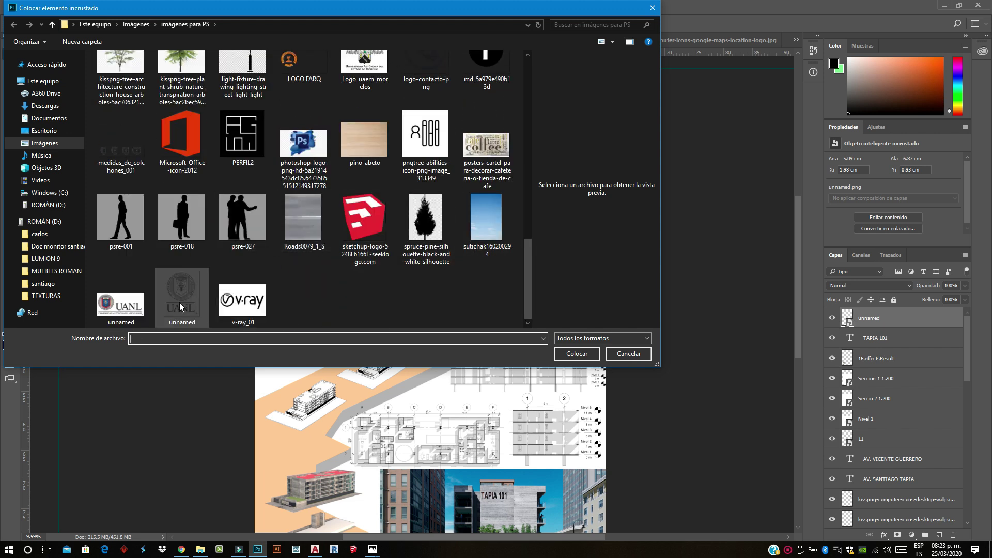
pyautogui.scroll(3, 188, 238)
pyautogui.scroll(3, 282, 238)
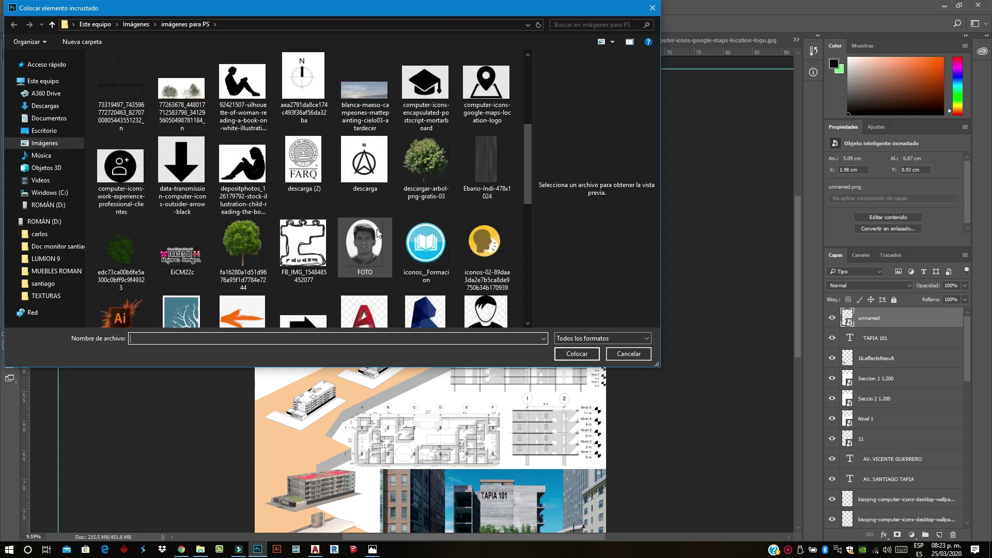
pyautogui.doubleClick(320, 163)
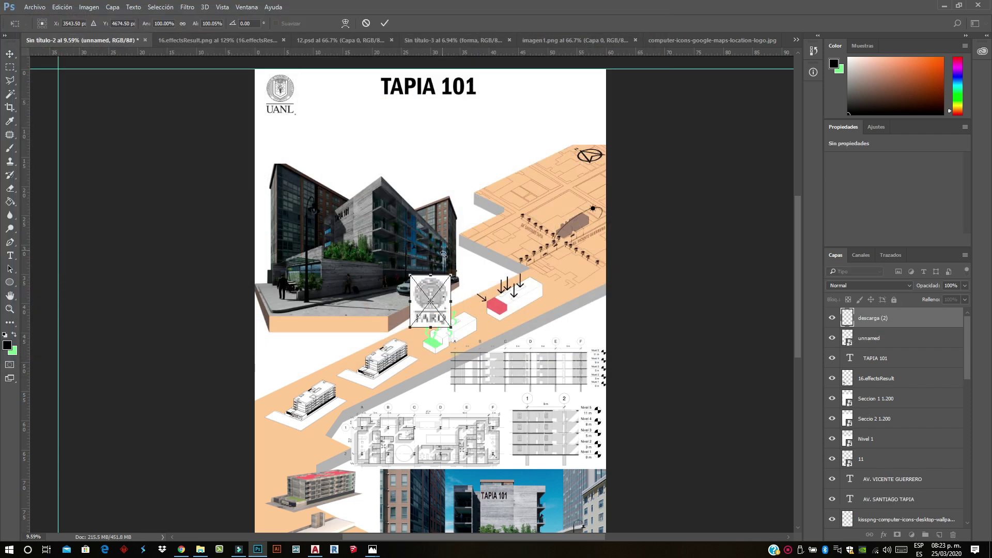
pyautogui.press('Escape')
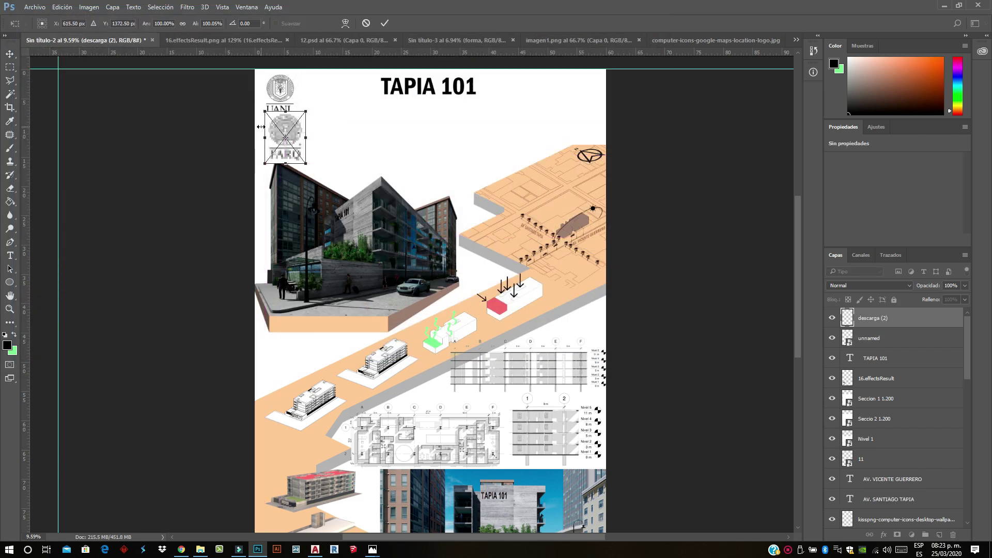
pyautogui.keyDown('alt'); pyautogui.scroll(2, 310, 144); pyautogui.keyUp('alt')
pyautogui.keyDown('alt'); pyautogui.scroll(2, 352, 129); pyautogui.keyUp('alt')
pyautogui.hotkey('ctrl', 'z')
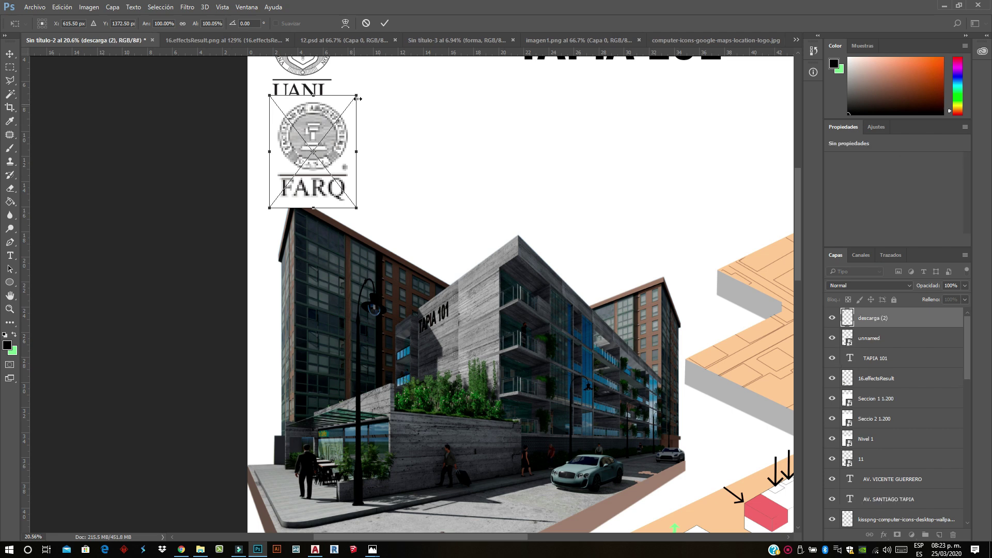
pyautogui.moveTo(319, 124); pyautogui.dragTo(321, 136)
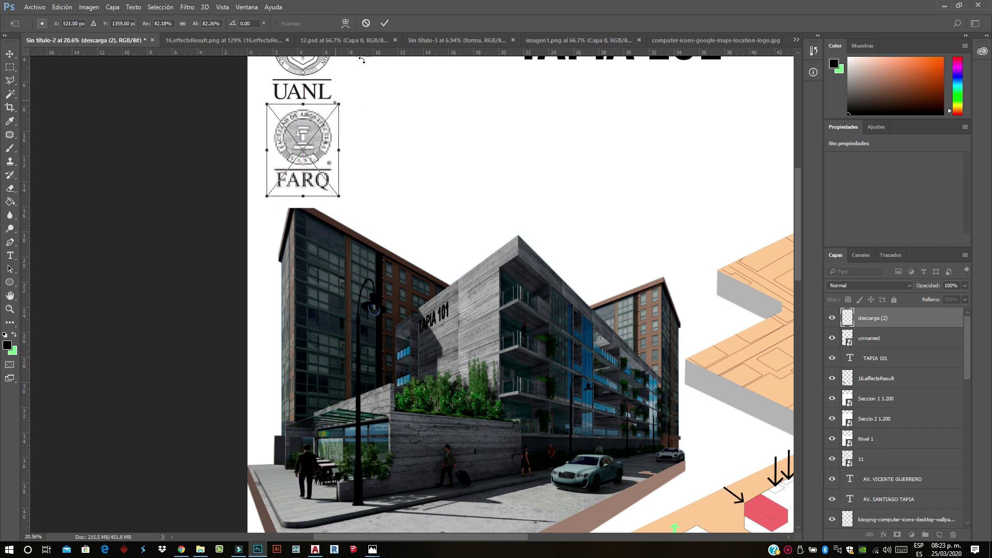
pyautogui.click(384, 23)
pyautogui.keyDown('alt'); pyautogui.scroll(-3, 419, 145); pyautogui.keyUp('alt')
pyautogui.keyDown('alt'); pyautogui.scroll(-3, 419, 145); pyautogui.keyUp('alt')
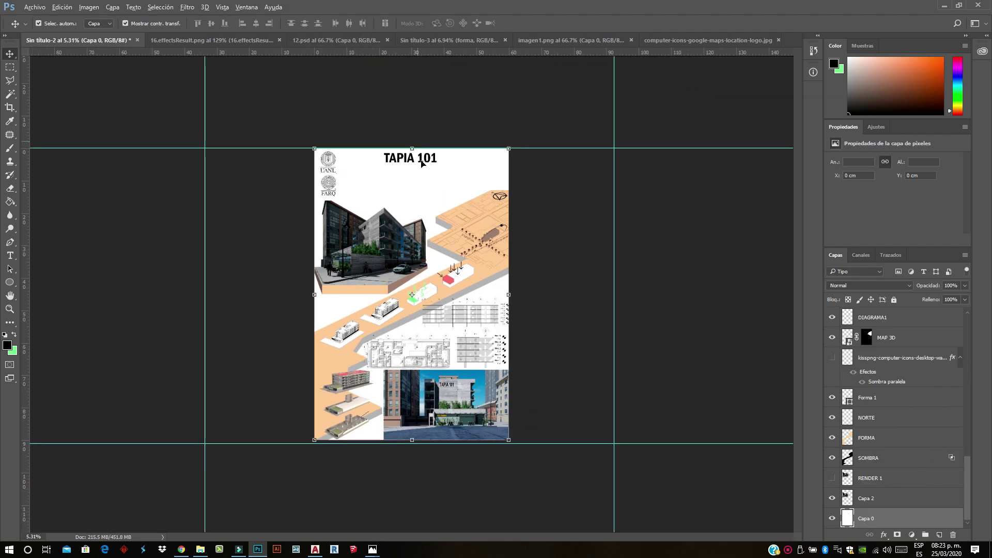
# Create an Arial paragraph box under the title and begin typing the mixed-use description
pyautogui.click(10, 256)
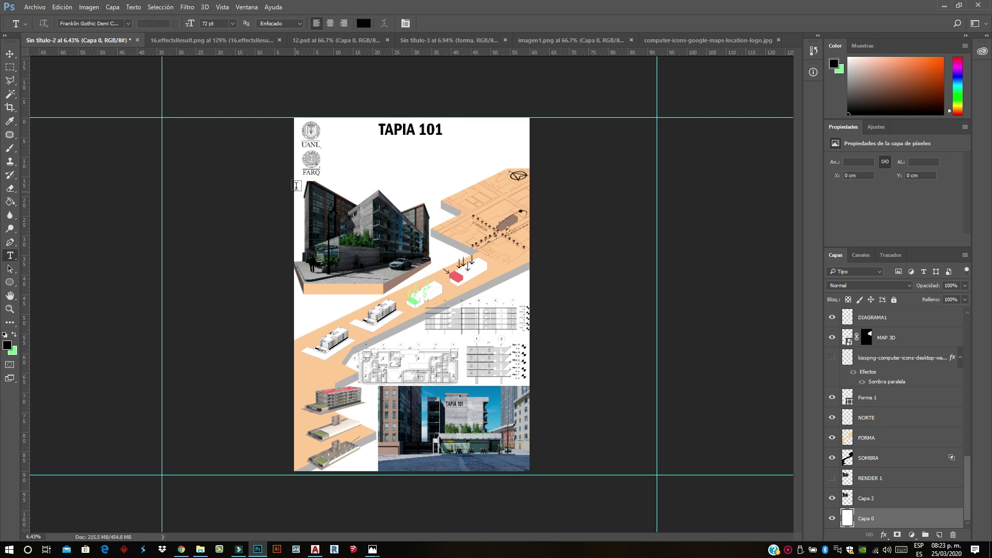
pyautogui.moveTo(334, 135); pyautogui.dragTo(506, 181)
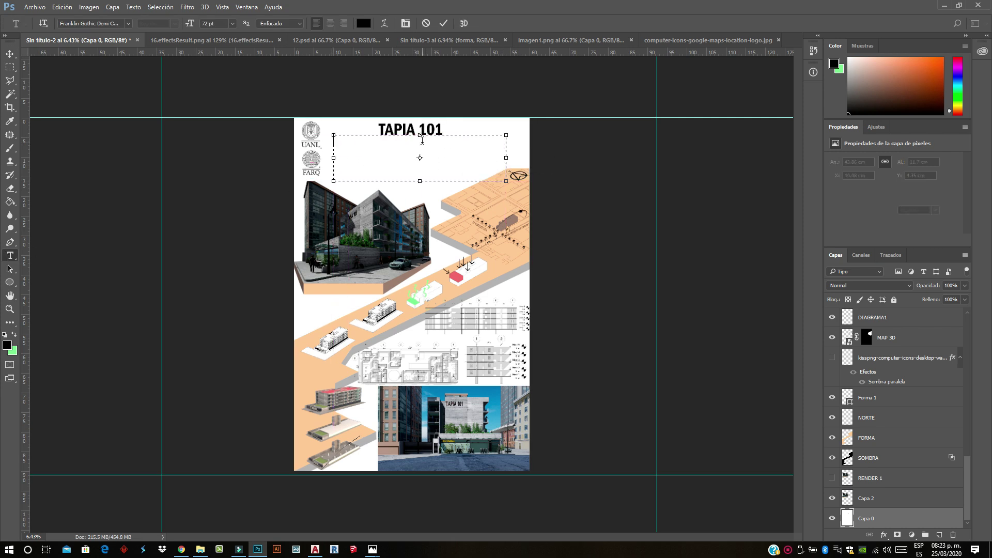
pyautogui.keyDown('alt'); pyautogui.scroll(1, 416, 227); pyautogui.keyUp('alt')
pyautogui.click(104, 23)
pyautogui.click(77, 36)
pyautogui.write('Este proyecto se realiz')
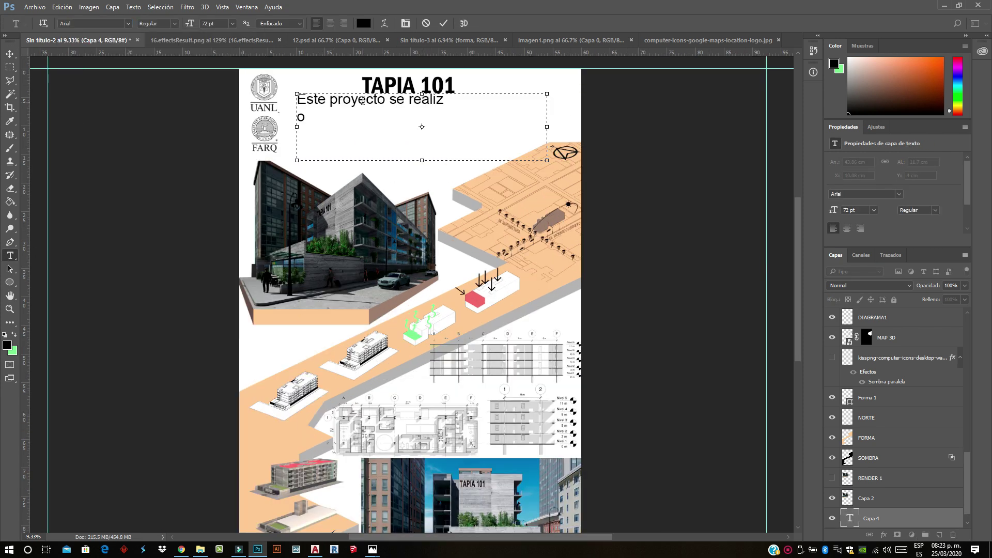
pyautogui.write('o con el fin d')
pyautogui.write('e dar la soluciòn a un')
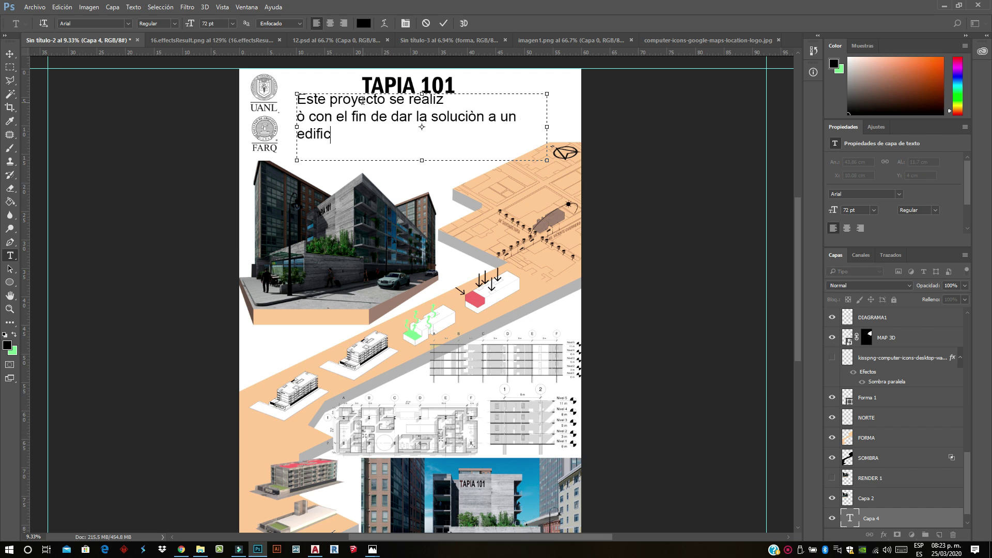
pyautogui.write('io de usos mixtos, en el cual consta ')
pyautogui.write(' 4 tipos de partamentos')
pyautogui.moveTo(546, 161); pyautogui.dragTo(598, 207)
pyautogui.write('y un àrea de estacionamienrO')
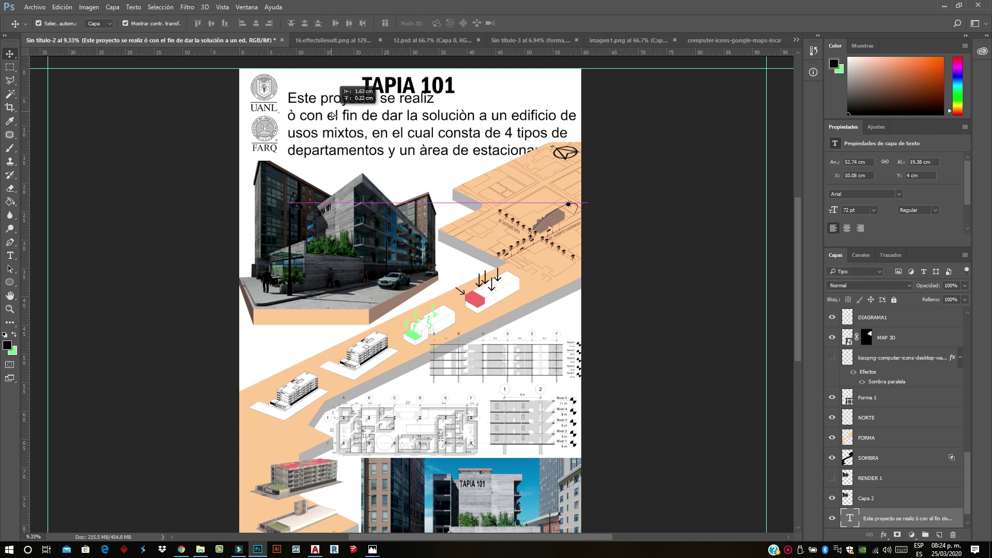
# Fix the typos and finish the first paragraph about parking and a cafetería
pyautogui.hotkey('ctrl', 'a')
pyautogui.moveTo(598, 160)
pyautogui.mouseDown()
pyautogui.moveTo(642, 161)
pyautogui.moveTo(532, 161)
pyautogui.mouseUp()
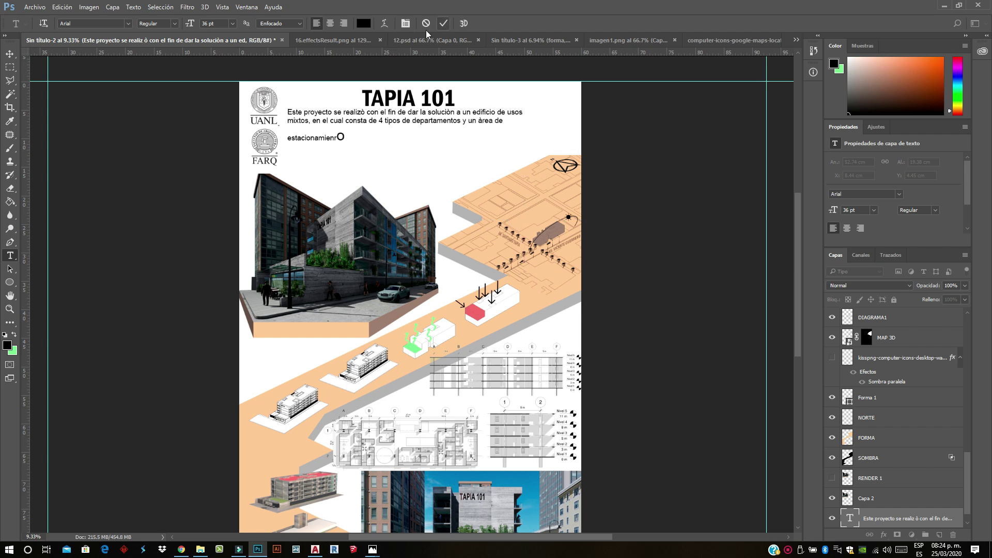
pyautogui.scroll(3, 343, 120)
pyautogui.press('BackSpace')
pyautogui.press('BackSpace')
pyautogui.write('to,')
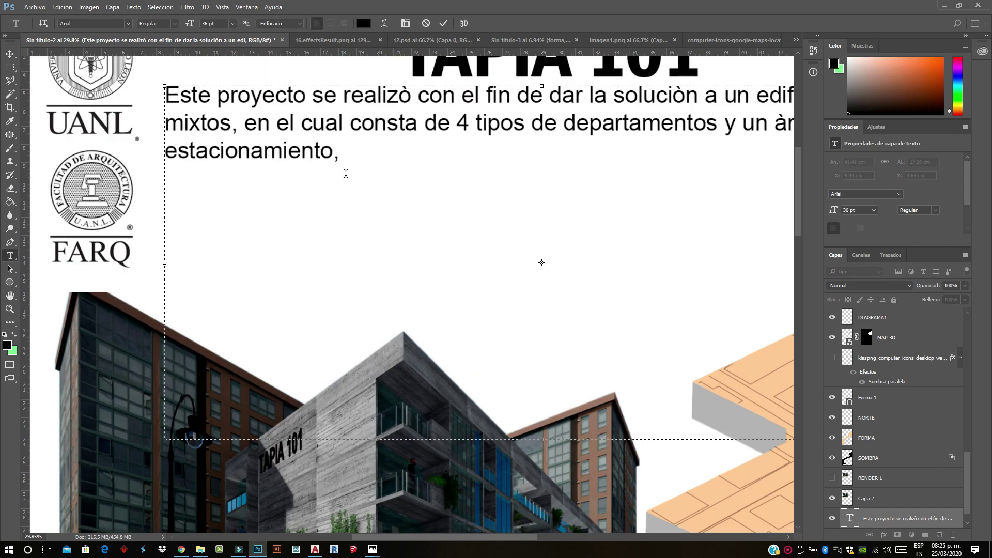
pyautogui.press('BackSpace')
pyautogui.write('y una cafetería con ello cumpliendo el princ')
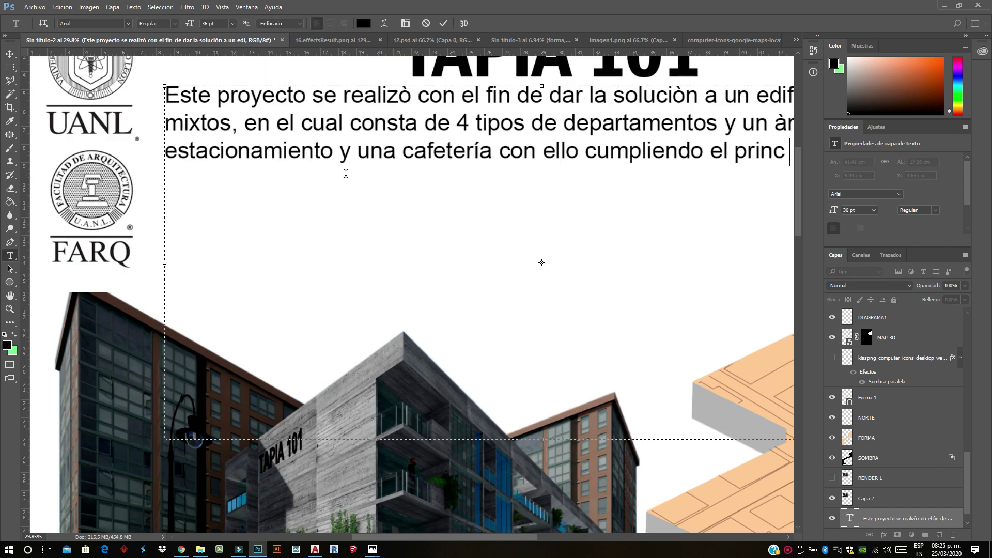
pyautogui.write('ip')
pyautogui.moveTo(423, 538); pyautogui.dragTo(442, 538)
pyautogui.write('io.')
# Add the second paragraph on separate pedestrian and vehicular accesses and commit the text
pyautogui.press('Return')
pyautogui.press('Return')
pyautogui.write('De esta forma podemo tener dif')
pyautogui.press('BackSpace')
pyautogui.press('BackSpace')
pyautogui.press('BackSpace')
pyautogui.write('accesos')
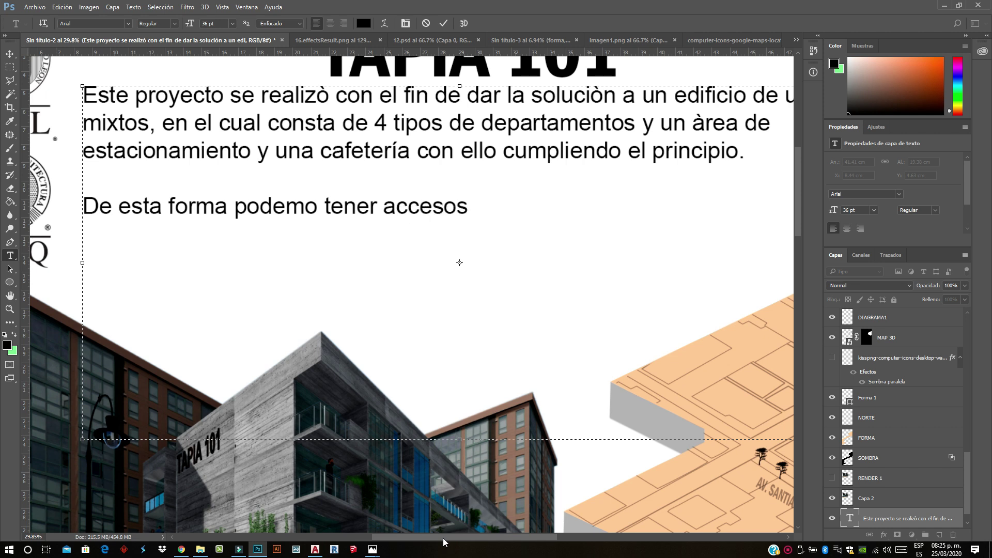
pyautogui.write(' distintos como peatonal    en el ámbito mixtoo')
pyautogui.press('BackSpace')
pyautogui.write('y el vehicular en el residencial.')
pyautogui.hotkey('ctrl', 'Return')
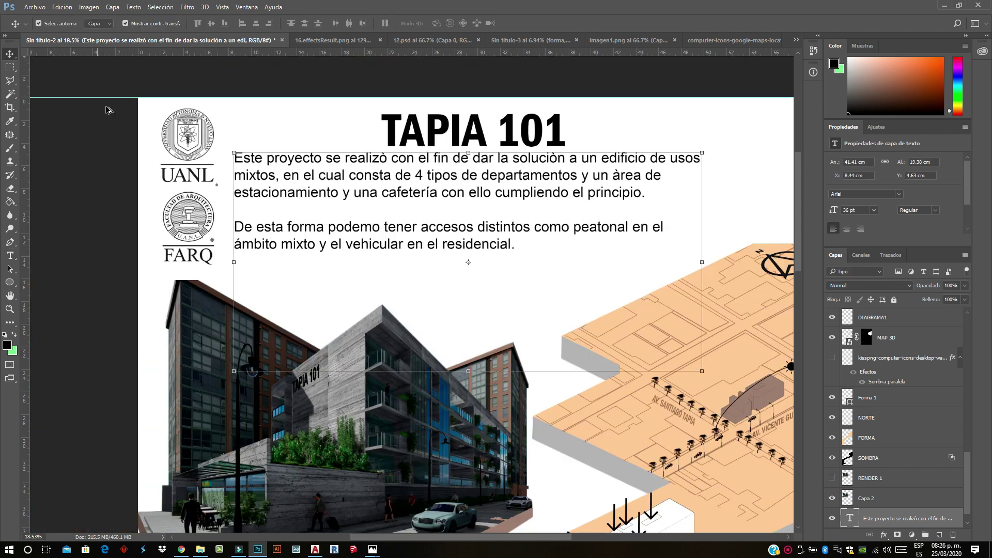
pyautogui.scroll(-5, 284, 363)
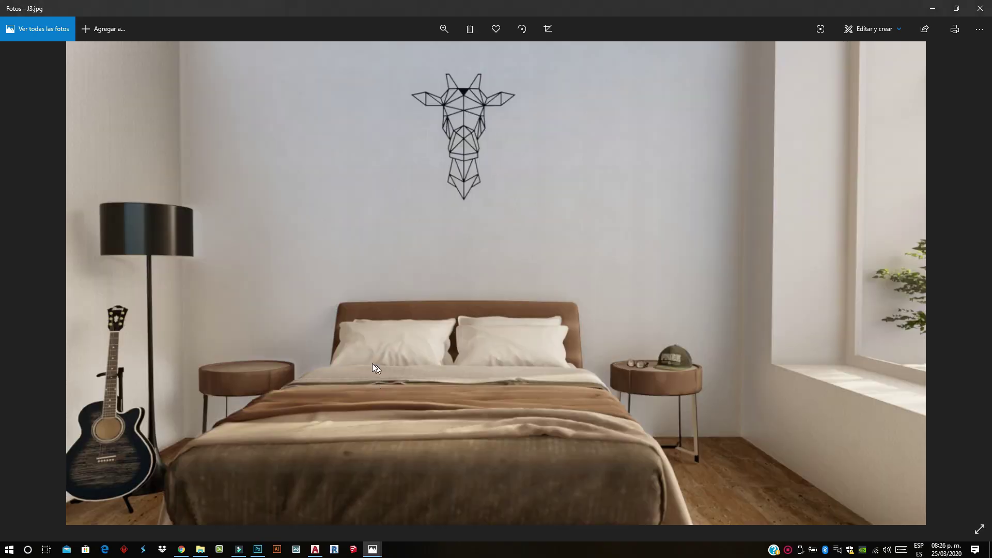
# Open LAMINA 1 REPENTINA.jpg in Photos and zoom in on its details
pyautogui.moveTo(373, 549)
pyautogui.click(465, 504)
pyautogui.scroll(2, 500, 284)
pyautogui.scroll(2, 479, 273)
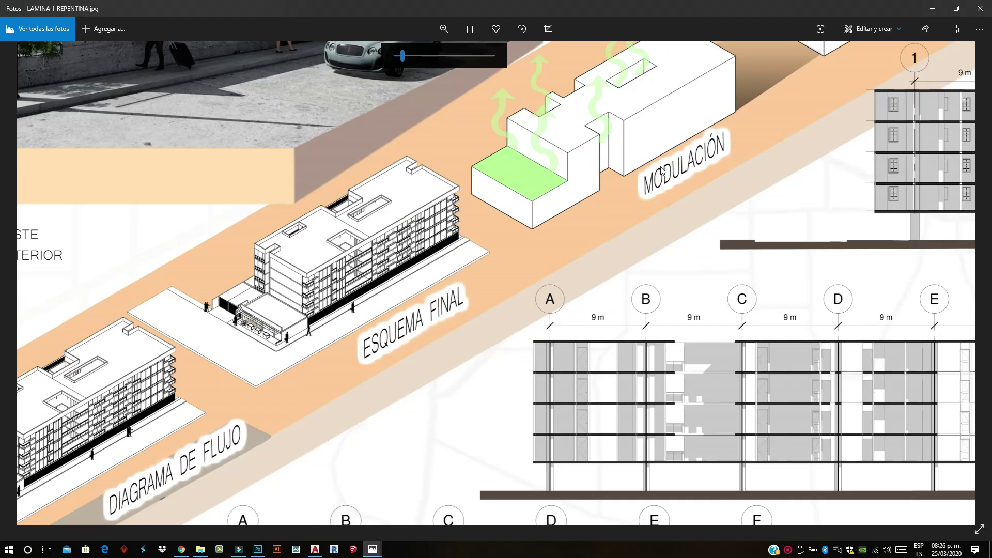
pyautogui.scroll(1, 504, 269)
pyautogui.scroll(1, 590, 374)
pyautogui.scroll(2, 662, 247)
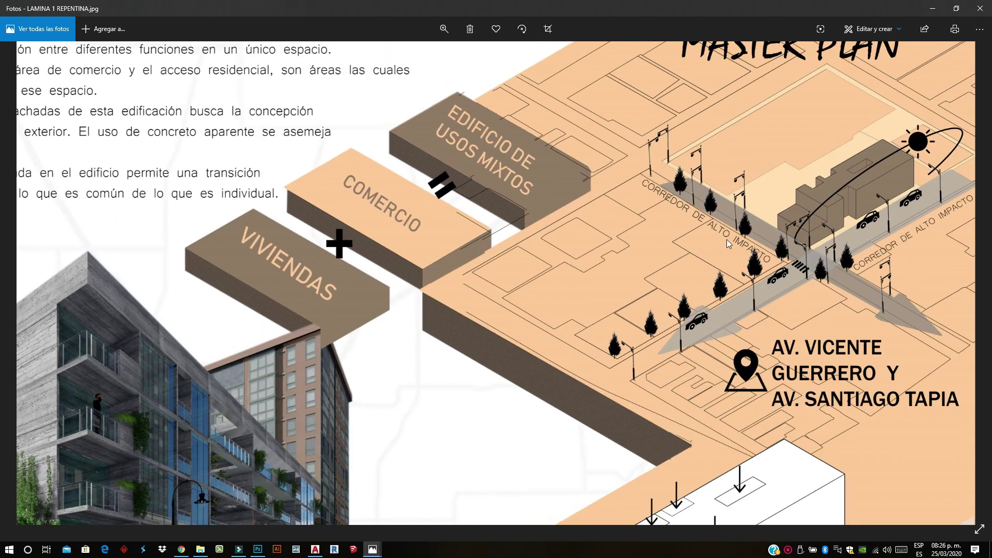
# Pan across the sheet, then zoom fully out to view the whole board
pyautogui.scroll(-2, 541, 283)
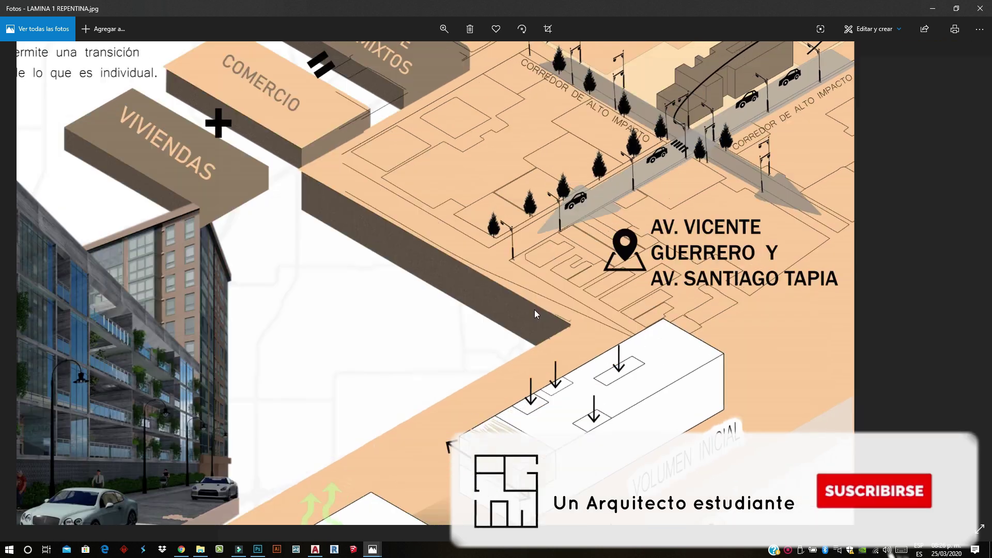
pyautogui.scroll(-1, 535, 314)
pyautogui.scroll(-3, 697, 288)
pyautogui.scroll(1, 639, 262)
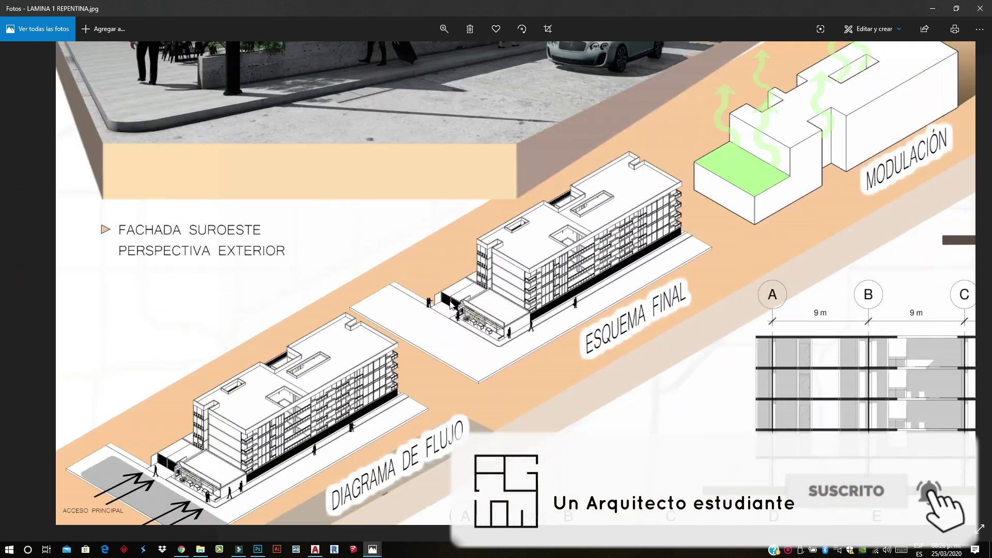
pyautogui.scroll(-1, 450, 304)
pyautogui.scroll(1, 176, 358)
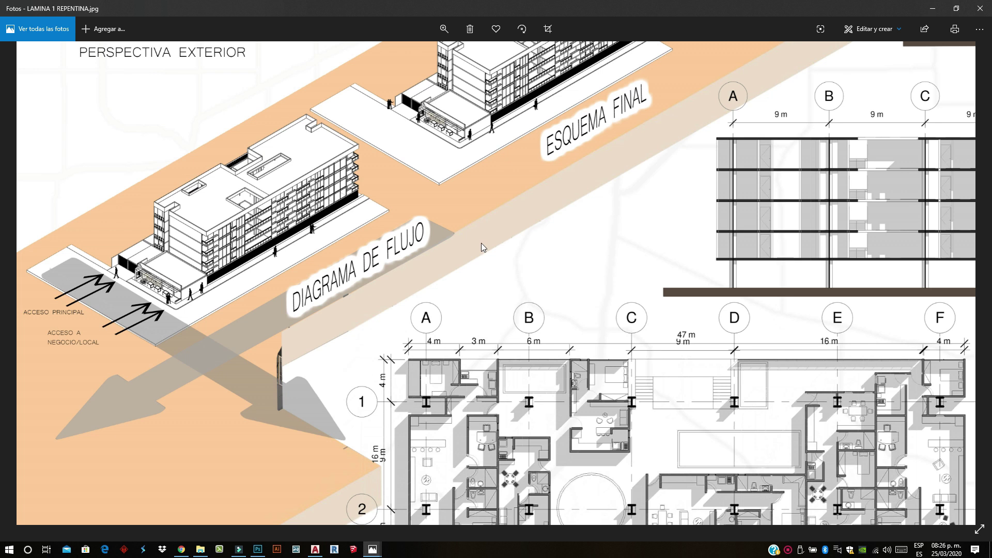
pyautogui.click(444, 28)
pyautogui.moveTo(408, 55); pyautogui.dragTo(396, 55)
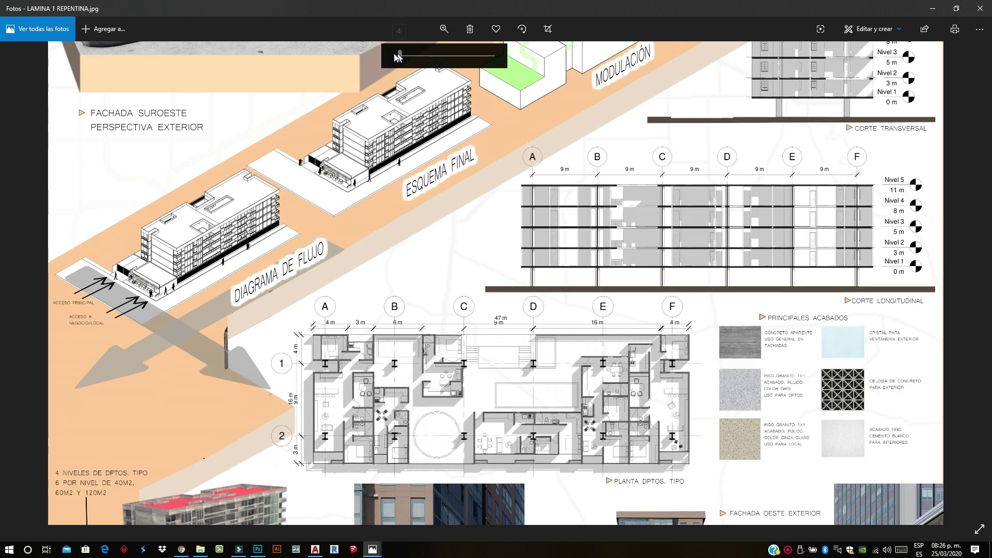